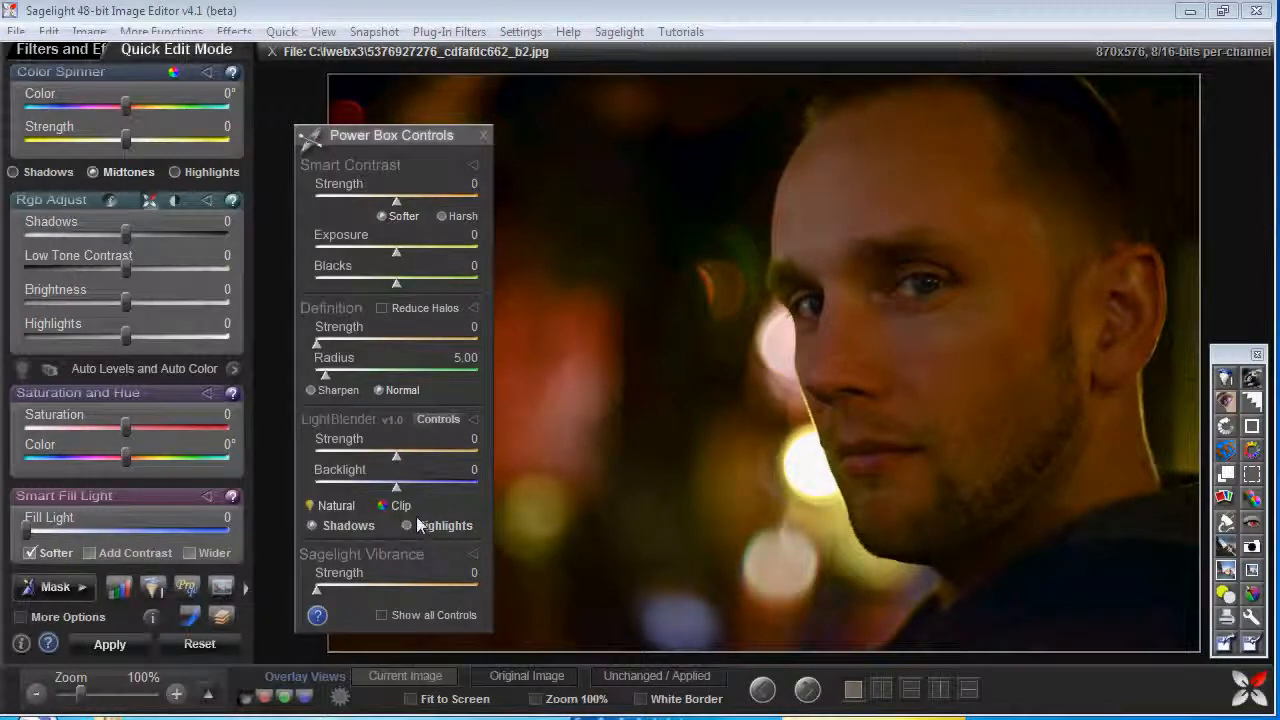
Set the LightBlender shadows strength to 67, try different outer equalizer bands, and raise the strength to 85
left_click_drag(403, 455, 450, 472)
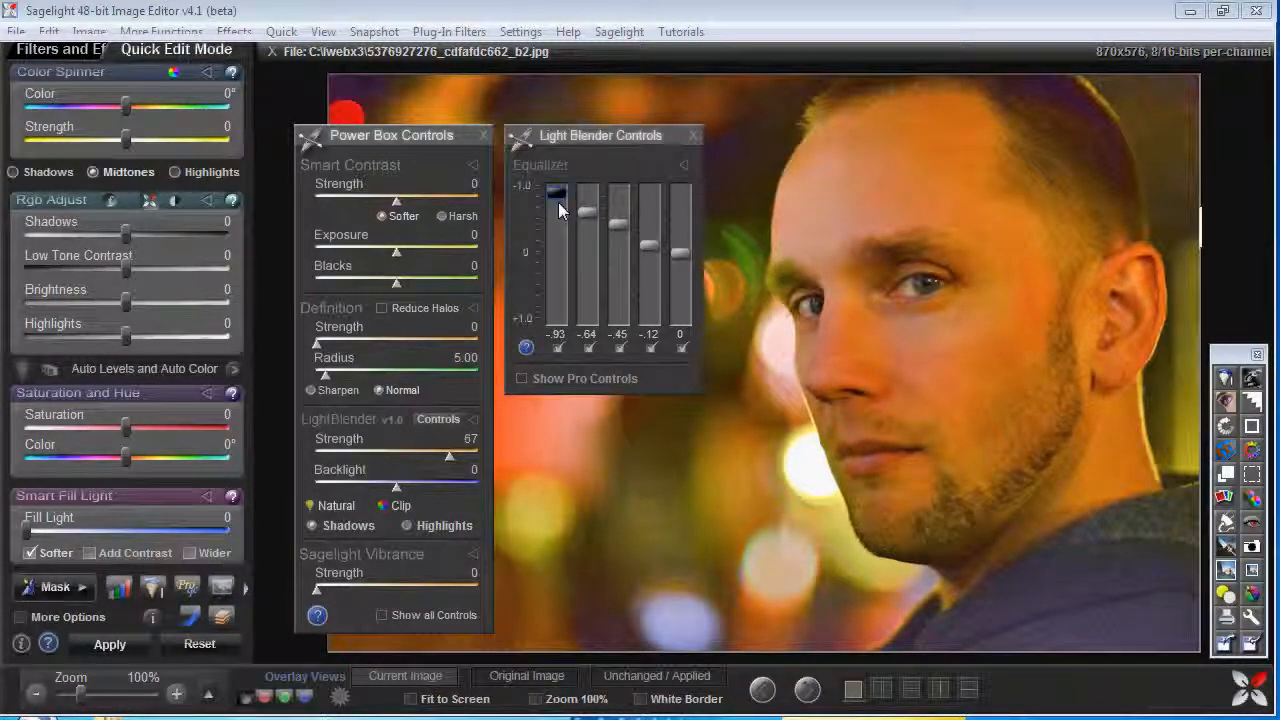
mouse_move(558, 202)
left_mouse_down()
mouse_move(547, 259)
mouse_move(557, 187)
left_mouse_up()
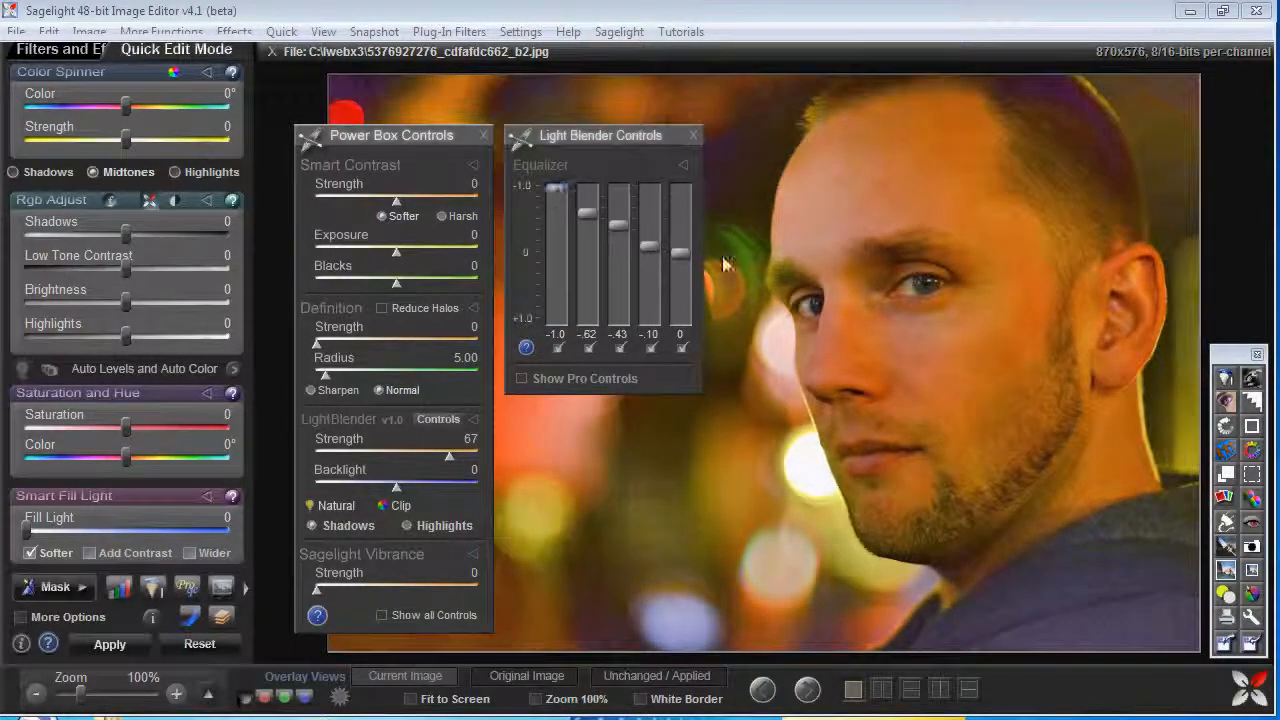
left_click_drag(680, 254, 641, 244)
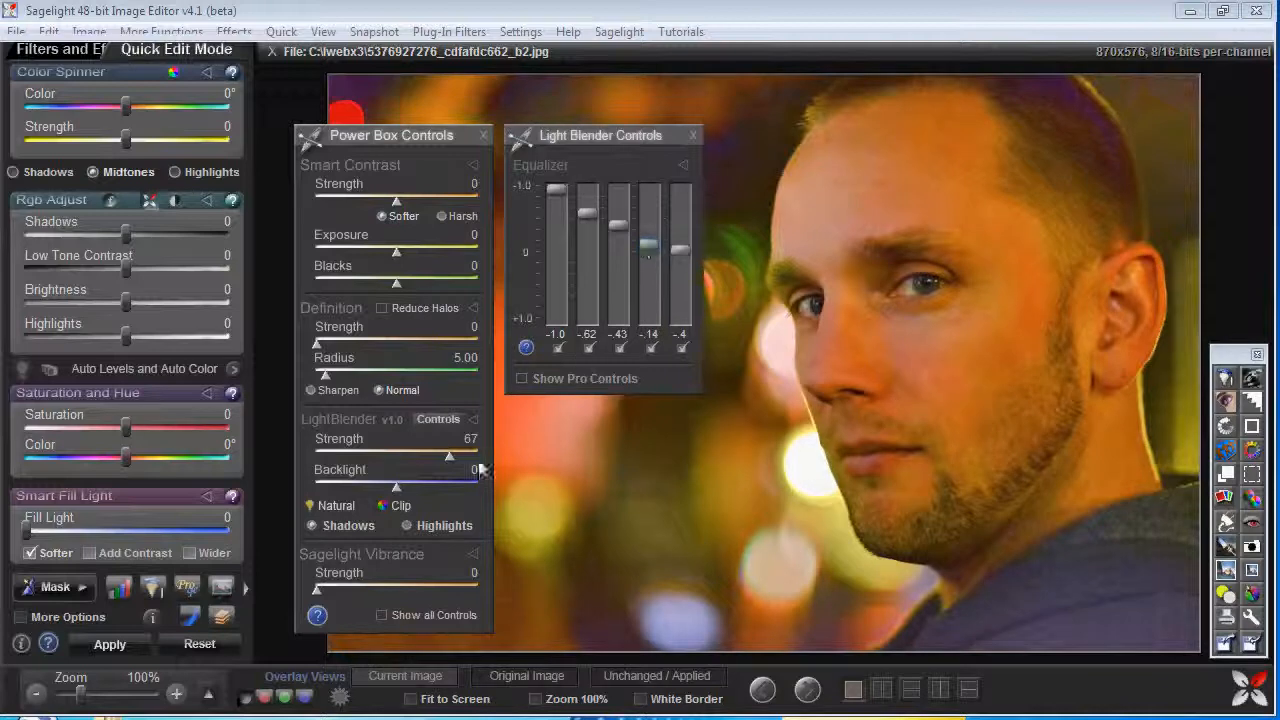
mouse_move(449, 456)
left_mouse_down()
mouse_move(418, 452)
mouse_move(477, 458)
mouse_move(451, 462)
mouse_move(464, 455)
left_mouse_up()
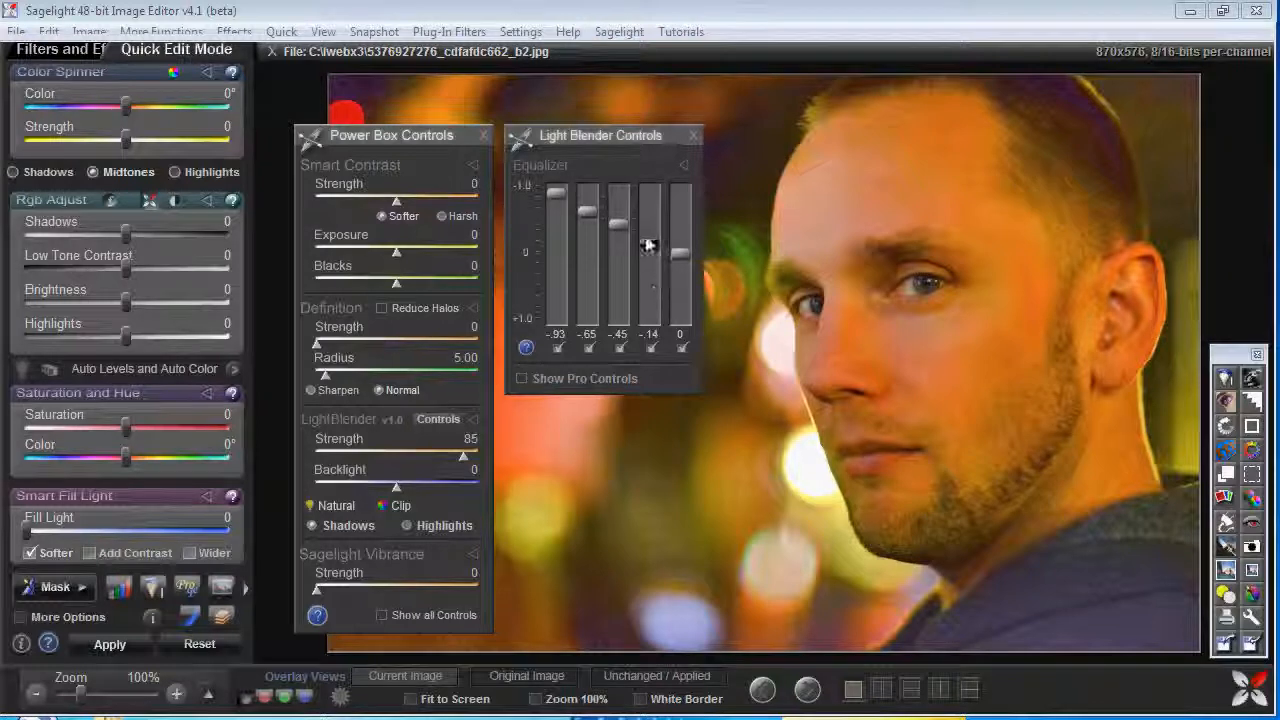
Set the second, third and fourth LightBlender equalizer bands to -.50, -.53 and -.34, and compare with the unchanged image
left_click_drag(643, 249, 640, 242)
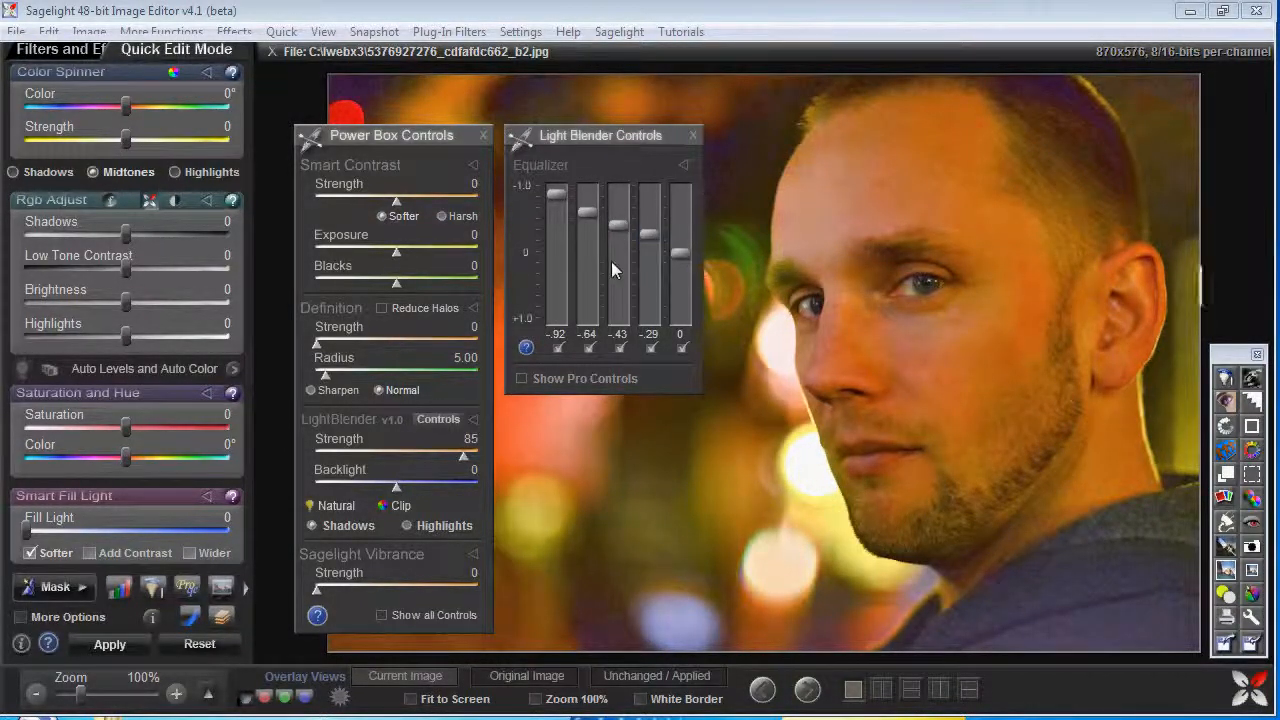
left_click(611, 261)
scroll(611, 261, "up", 1)
scroll(640, 275, "down", 1)
scroll(637, 274, "up", 2)
left_click(586, 276)
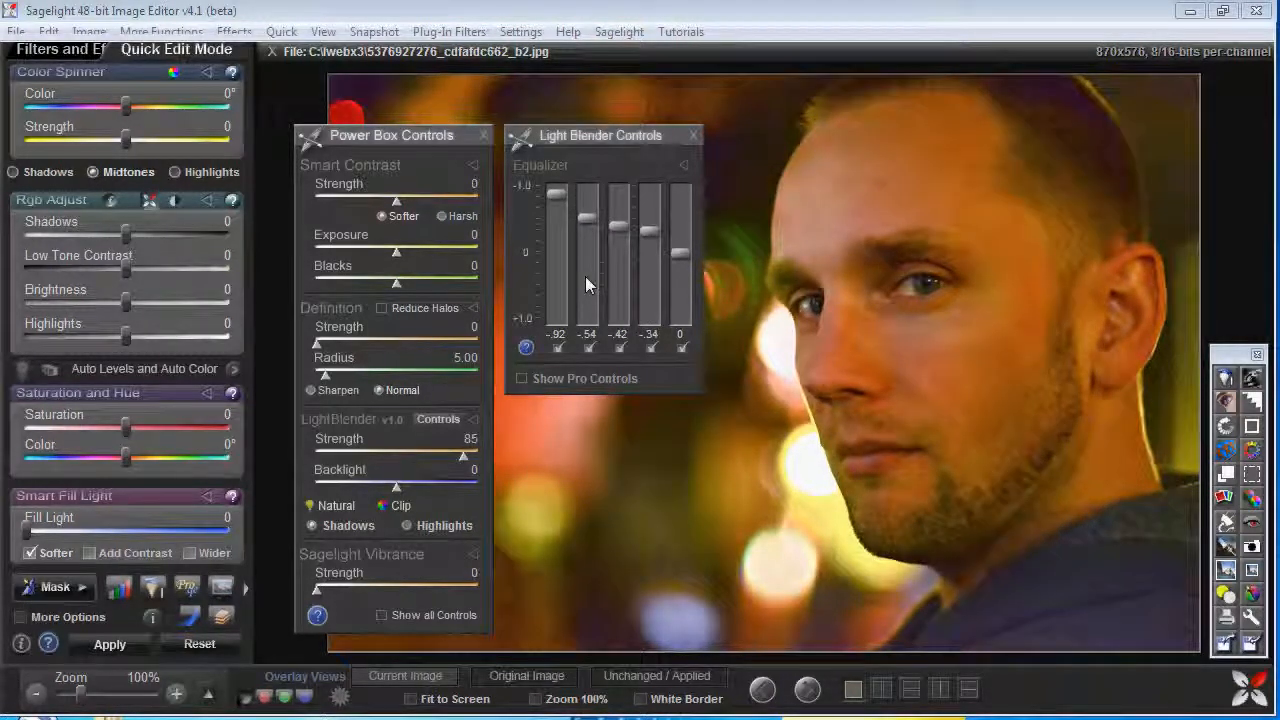
scroll(613, 277, "up", 2)
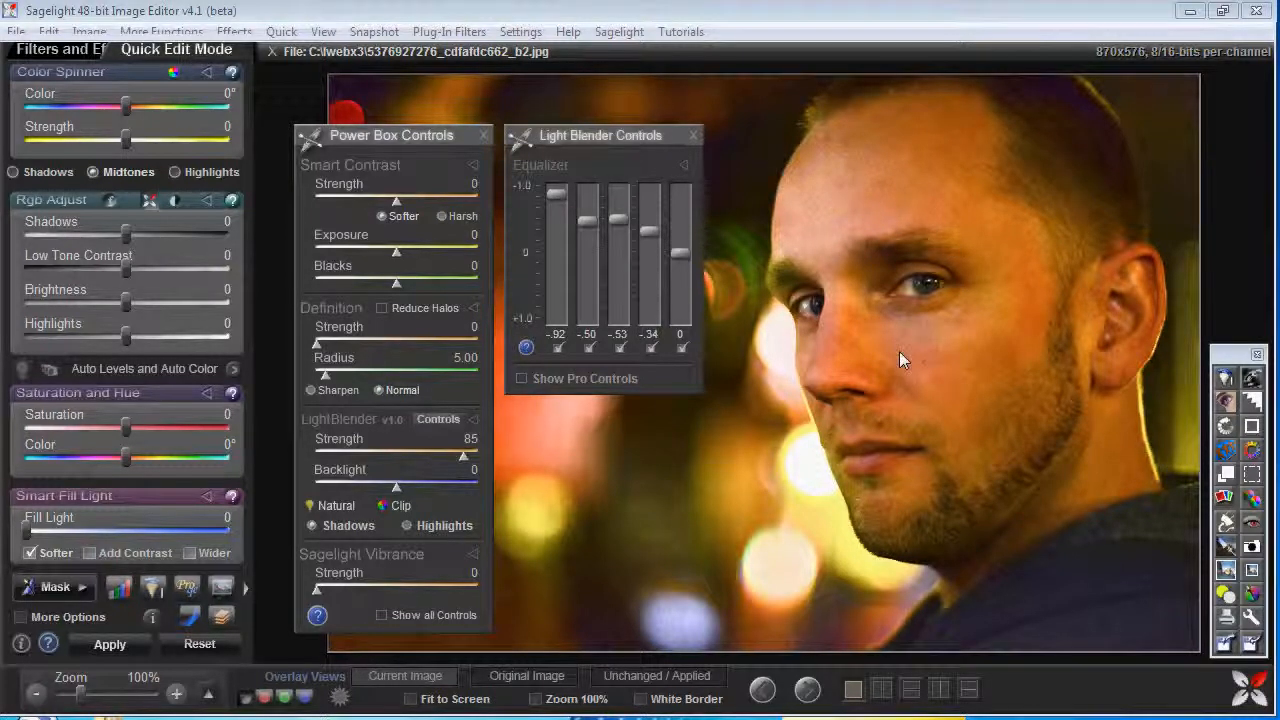
left_click(640, 684)
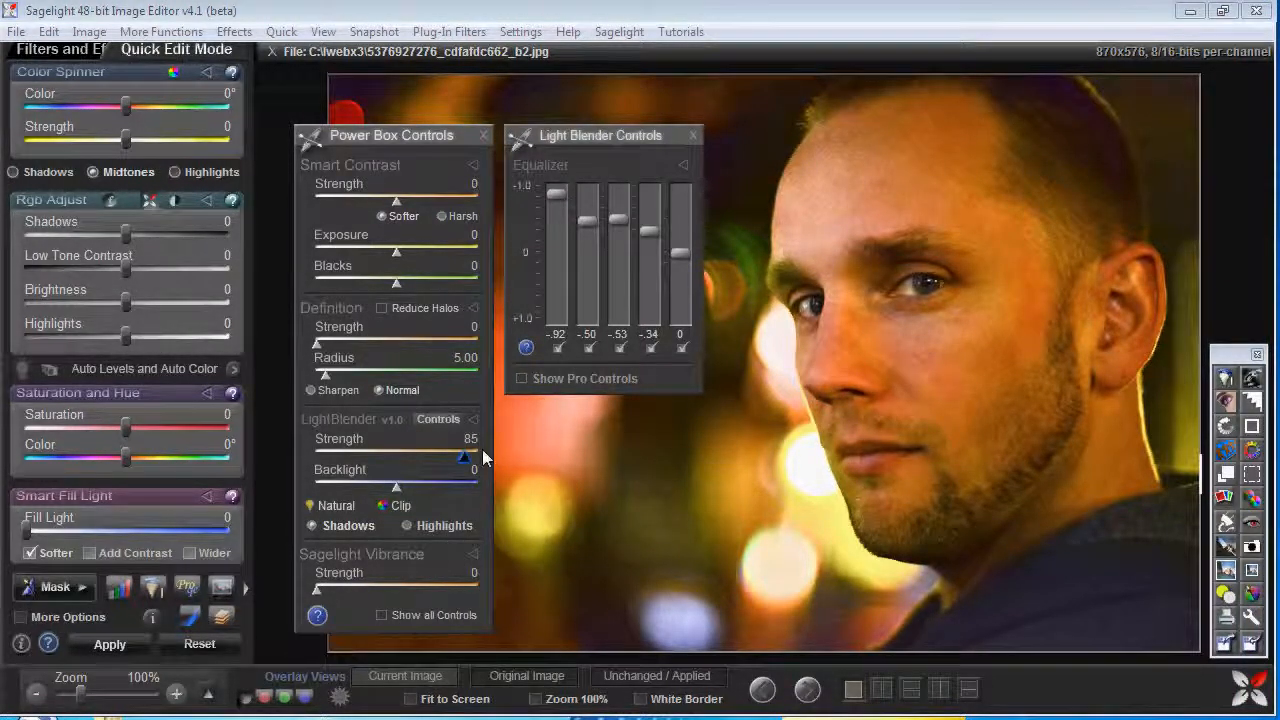
Move the Power Box and Light Blender controls clear of the portrait
left_click_drag(405, 136, 455, 145)
left_click_drag(575, 136, 132, 70)
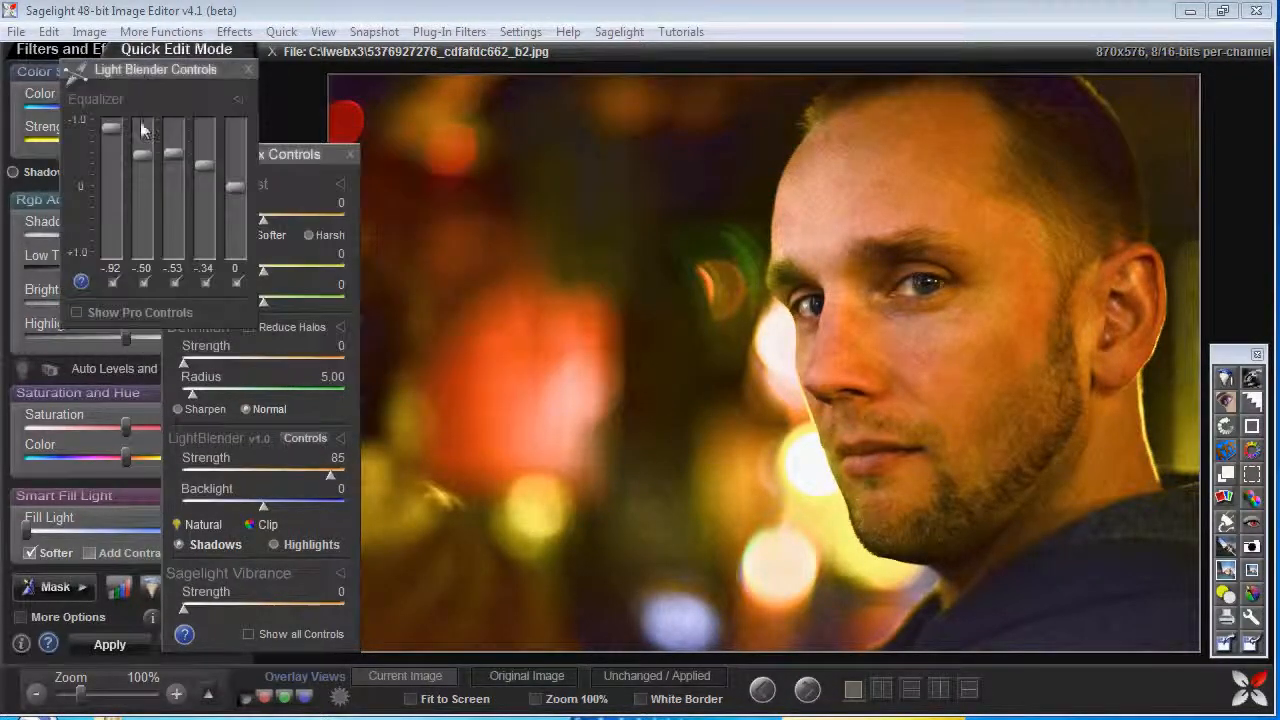
left_click(230, 517)
Try a darker background on the portrait with the first equalizer band at -.67 and the second at .26
mouse_move(173, 152)
left_mouse_down()
mouse_move(176, 170)
mouse_move(177, 153)
left_mouse_up()
left_click_drag(142, 156, 143, 204)
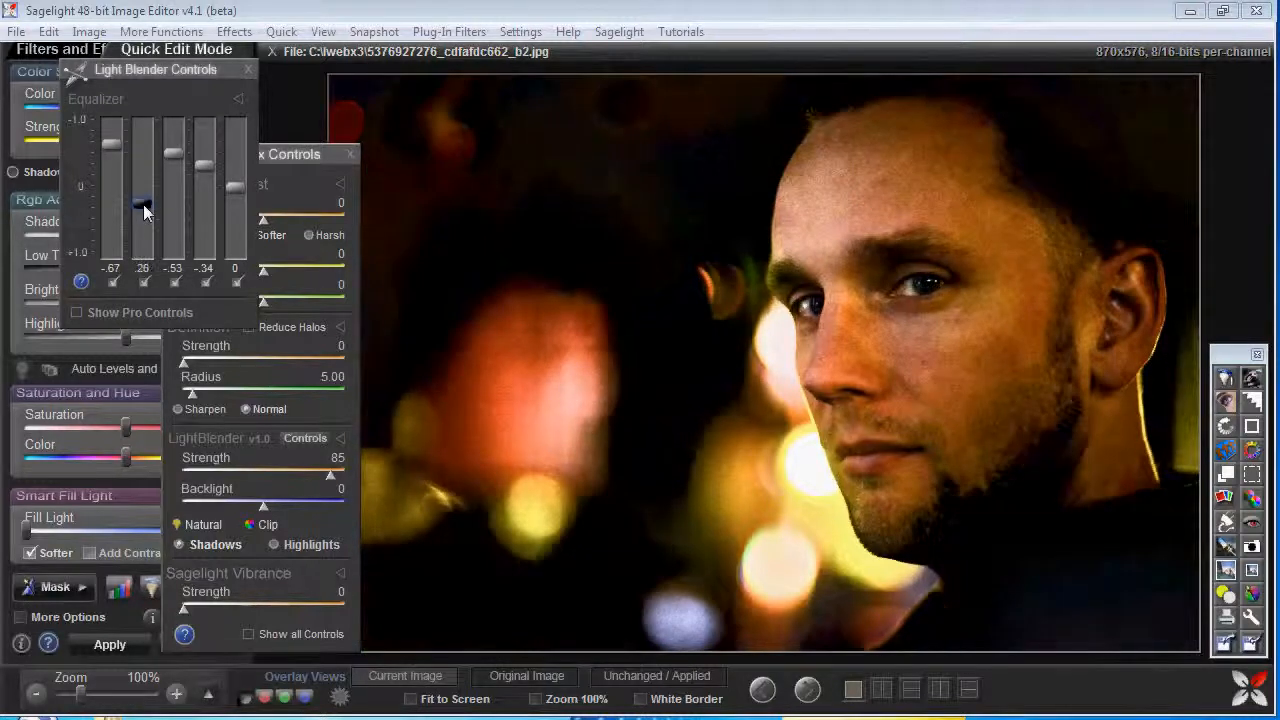
left_click_drag(173, 153, 177, 159)
left_click_drag(143, 204, 235, 174)
left_click_drag(143, 157, 141, 193)
Set the LightBlender shadows strength to 90 and move the Power Box controls off the equalizer bands
left_click(316, 438)
mouse_move(330, 474)
left_mouse_down()
mouse_move(283, 482)
mouse_move(335, 482)
left_mouse_up()
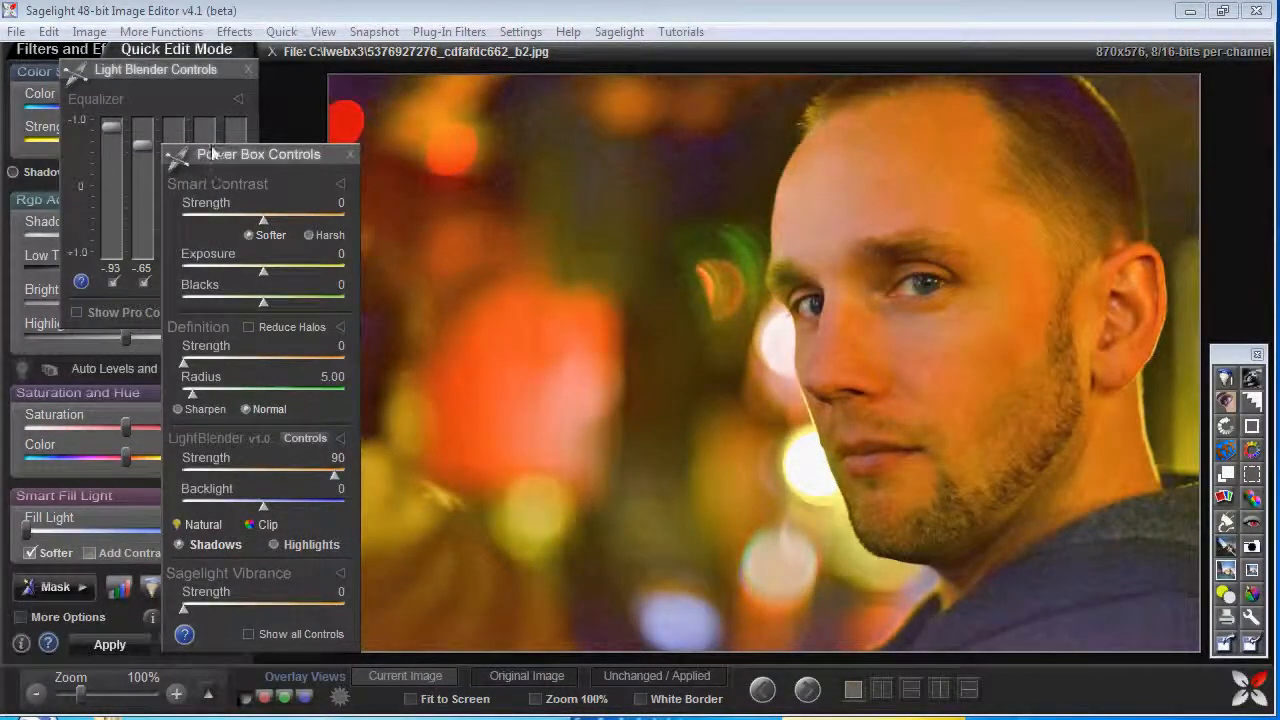
left_click_drag(213, 153, 283, 166)
Adjust the LightBlender equalizer's second band to -.60, third band to -.35 and fourth band to -.14
left_click_drag(204, 128, 196, 183)
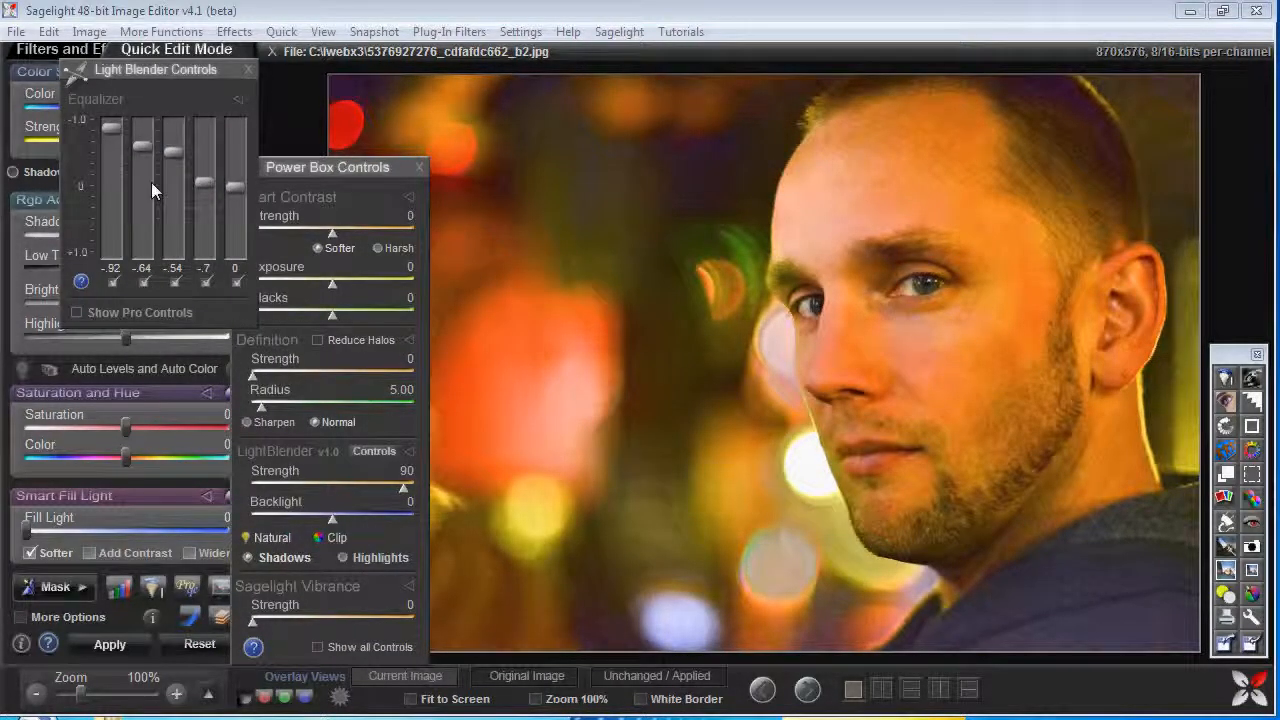
left_click_drag(176, 153, 171, 158)
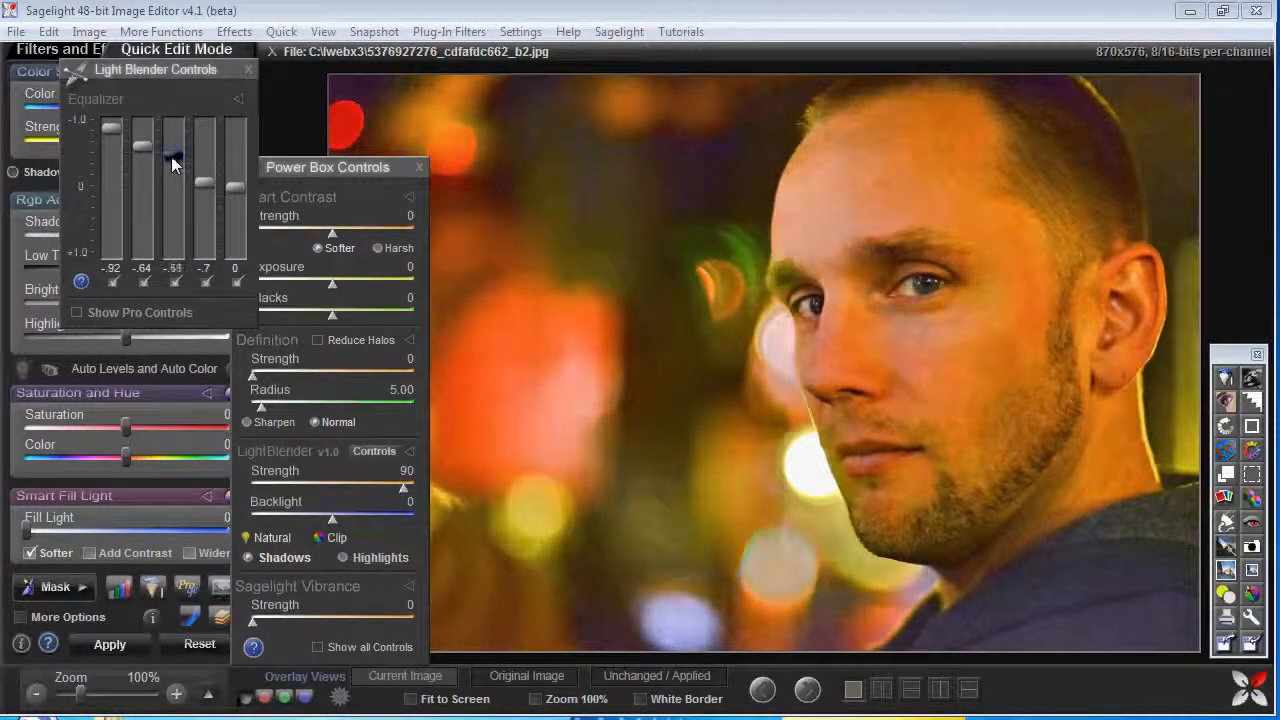
scroll(171, 156, "up", 2)
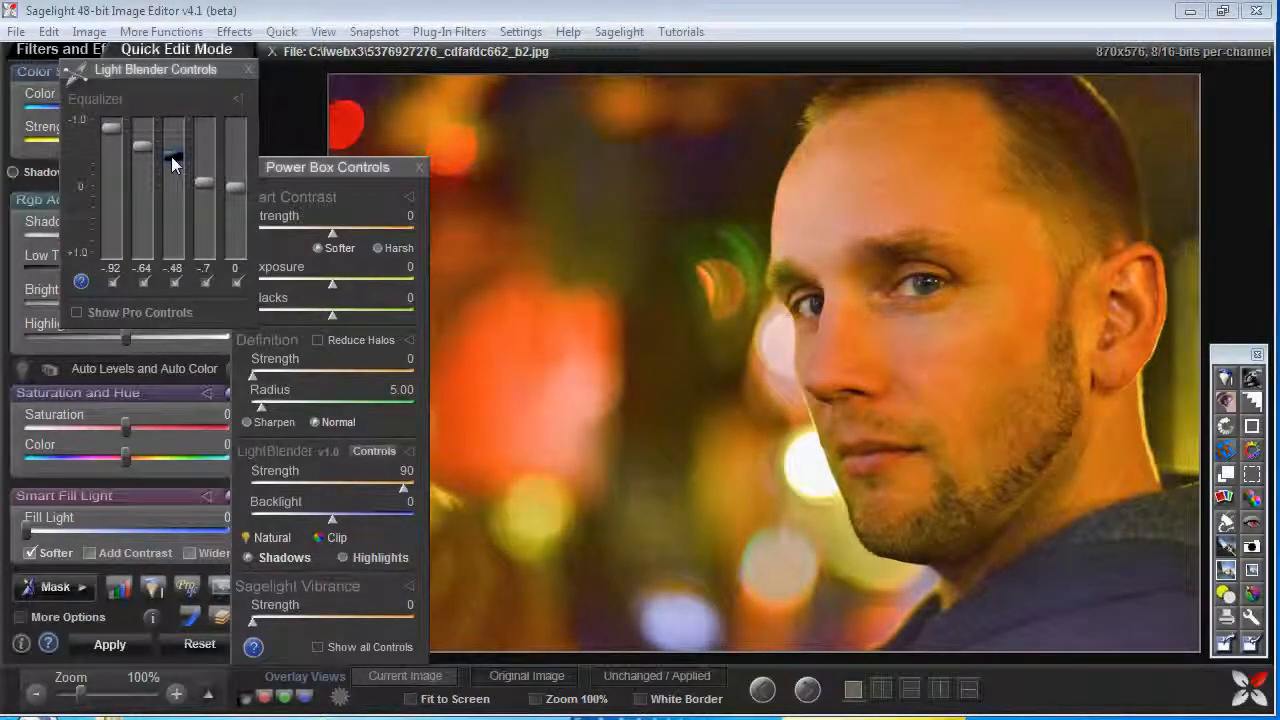
scroll(171, 156, "down", 10)
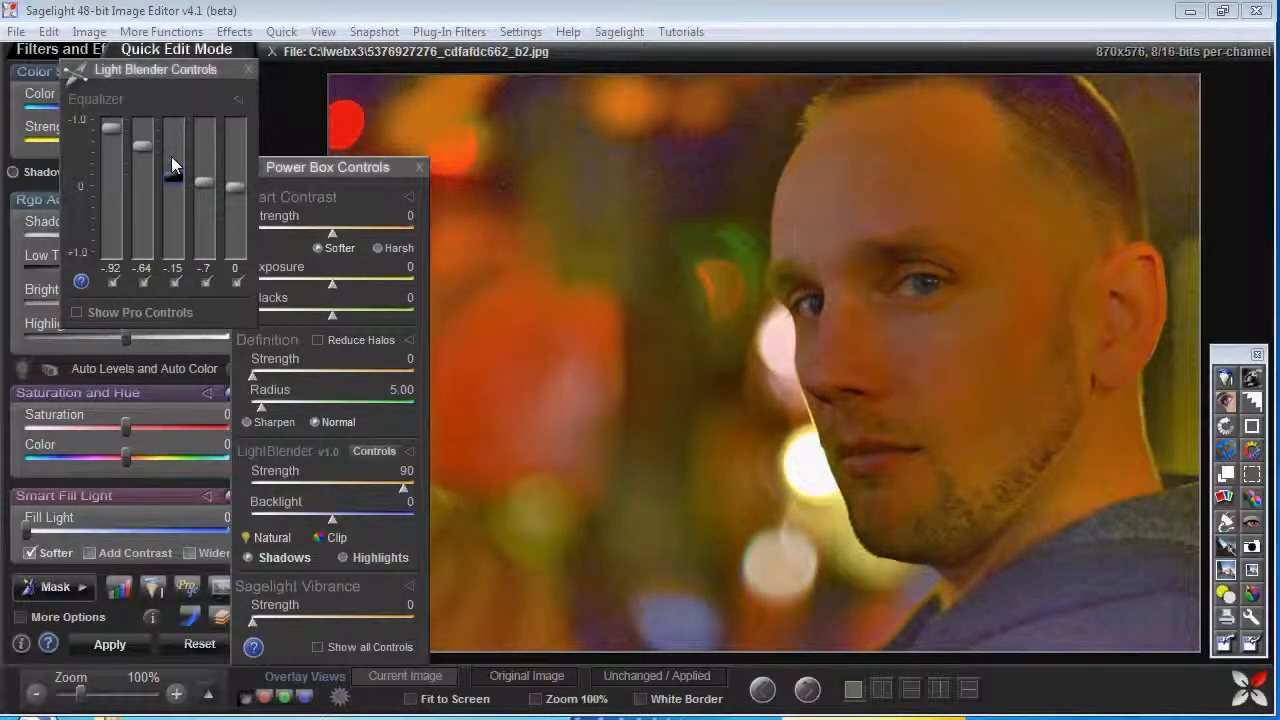
scroll(171, 156, "up", 2)
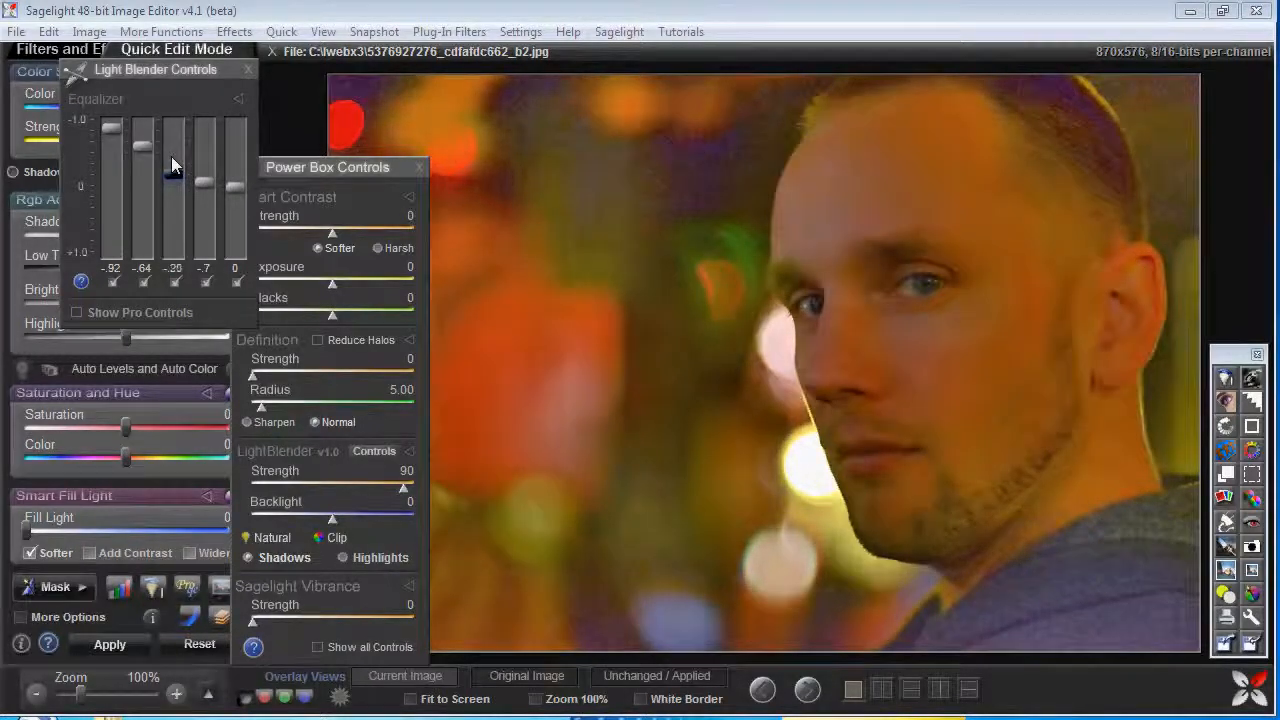
scroll(171, 156, "up", 6)
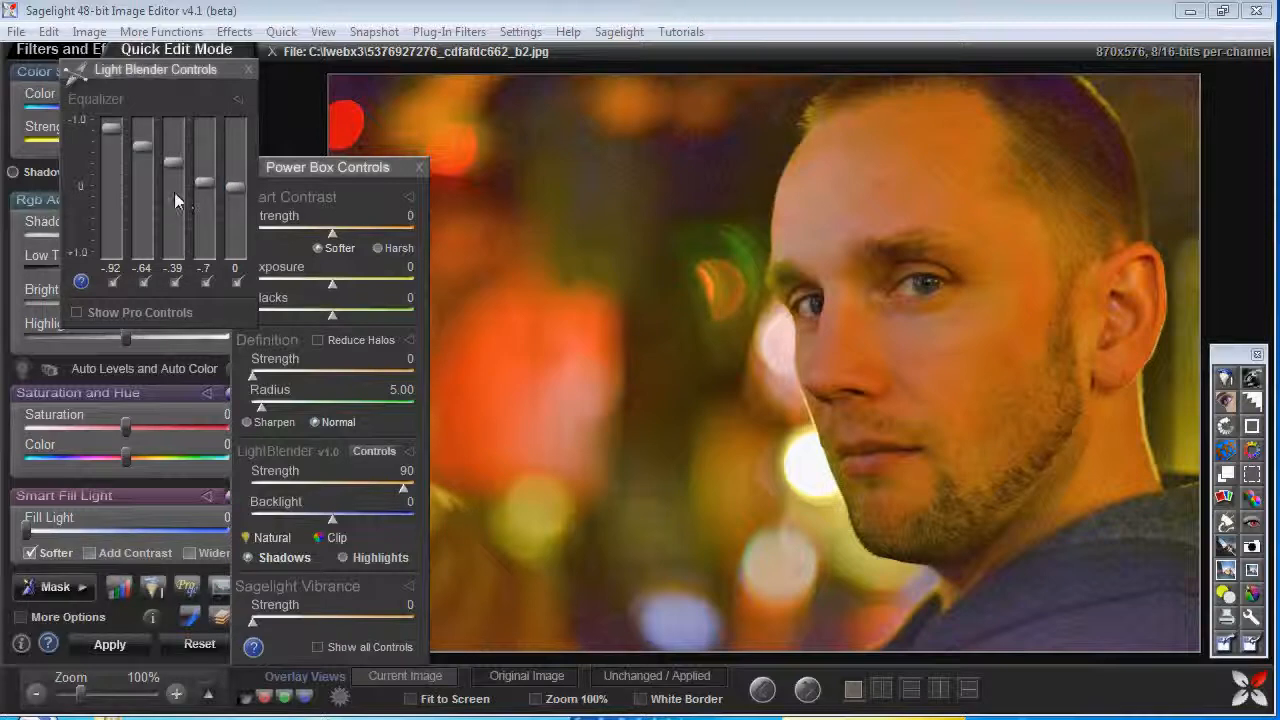
scroll(176, 172, "down", 2)
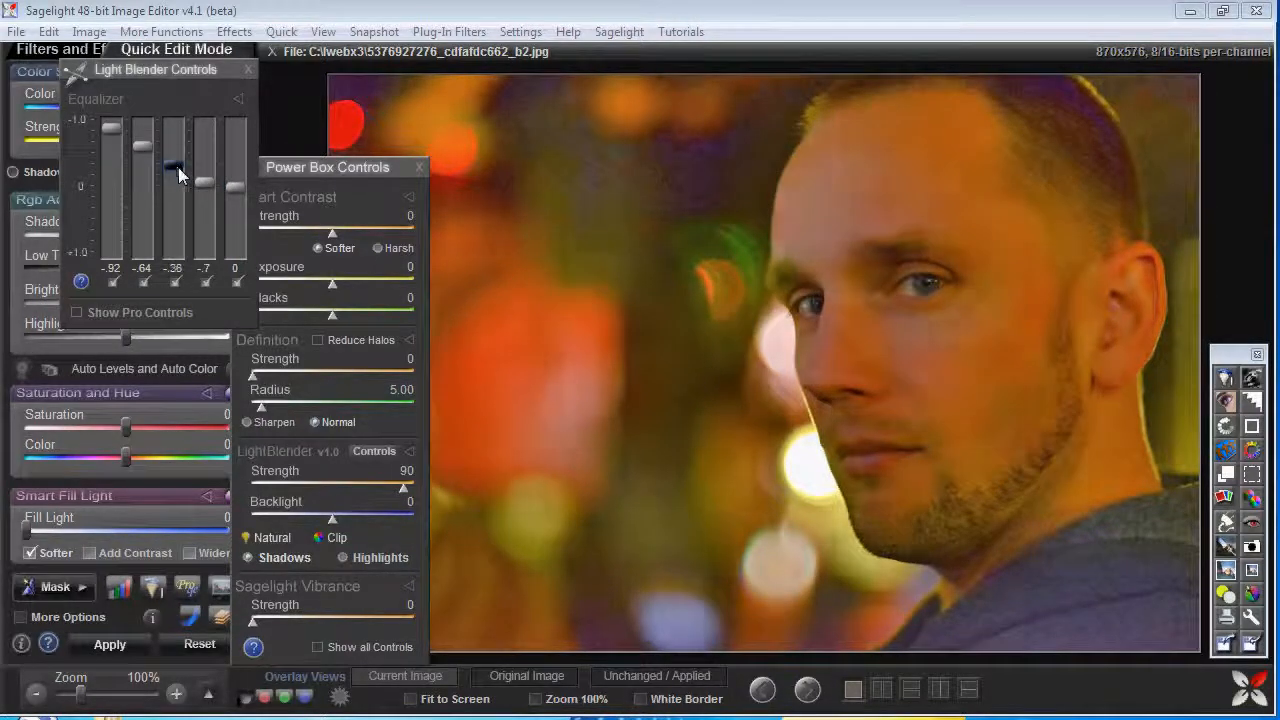
scroll(137, 151, "down", 3)
scroll(137, 151, "up", 2)
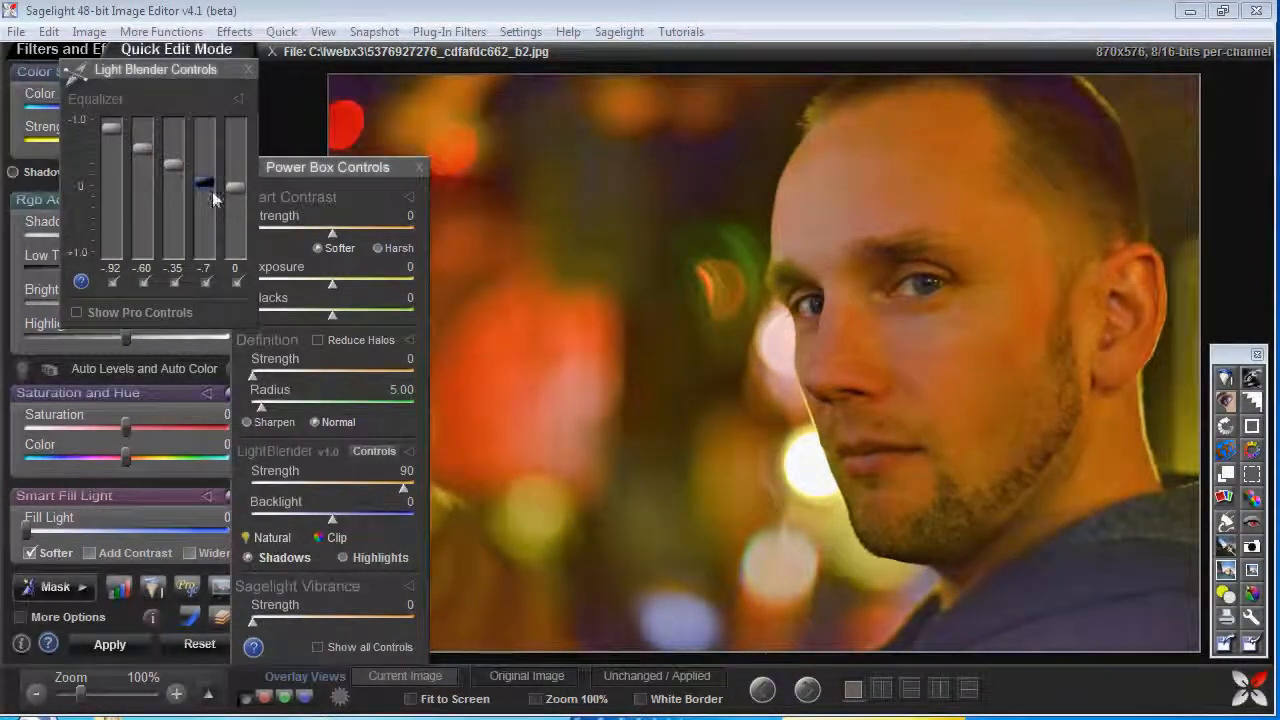
scroll(212, 191, "down", 3)
scroll(209, 180, "up", 2)
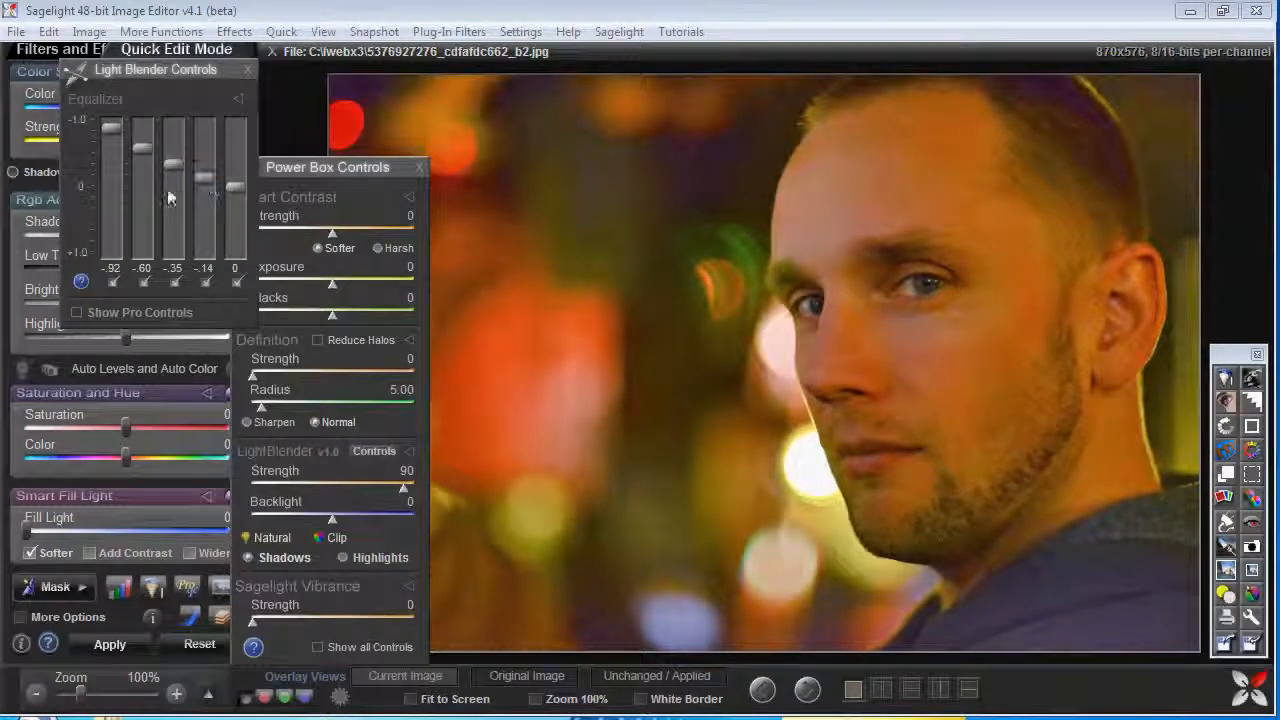
Set the third equalizer band to -.51 and the second to -.39, and compare the portrait with its unchanged version
scroll(167, 188, "up", 4)
scroll(168, 176, "up", 4)
scroll(130, 186, "down", 10)
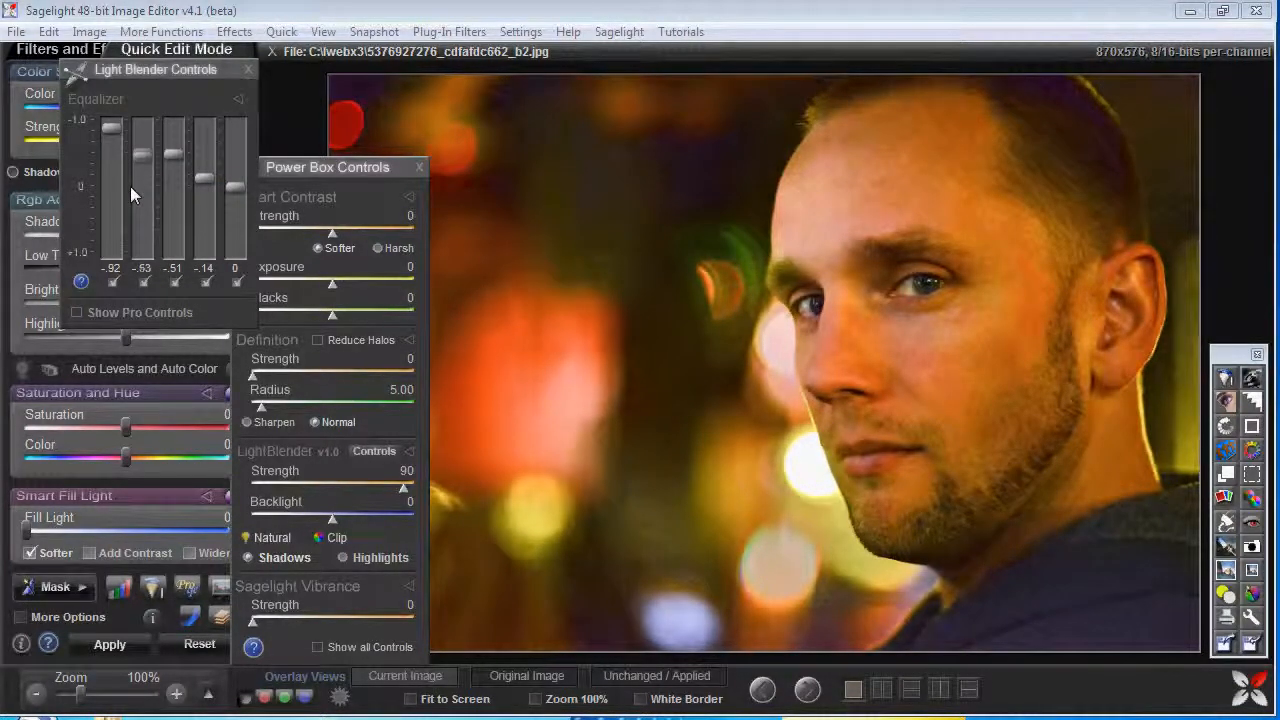
scroll(130, 186, "down", 1)
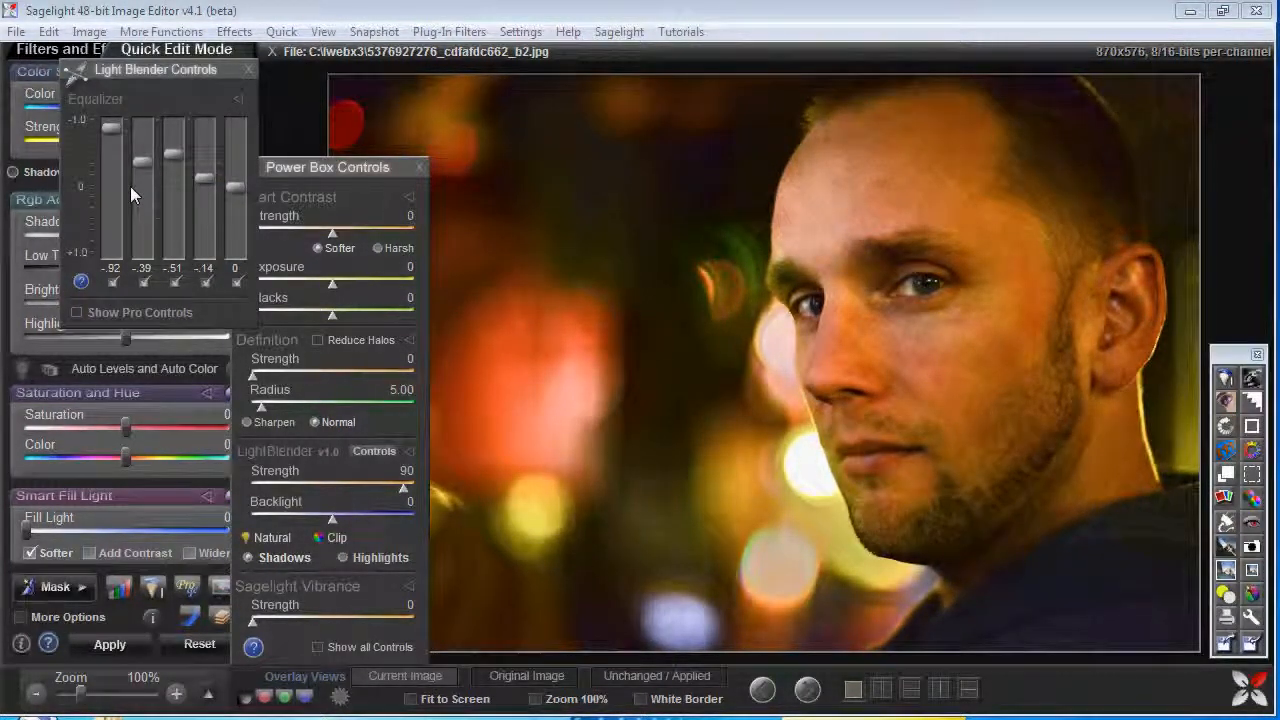
mouse_move(290, 396)
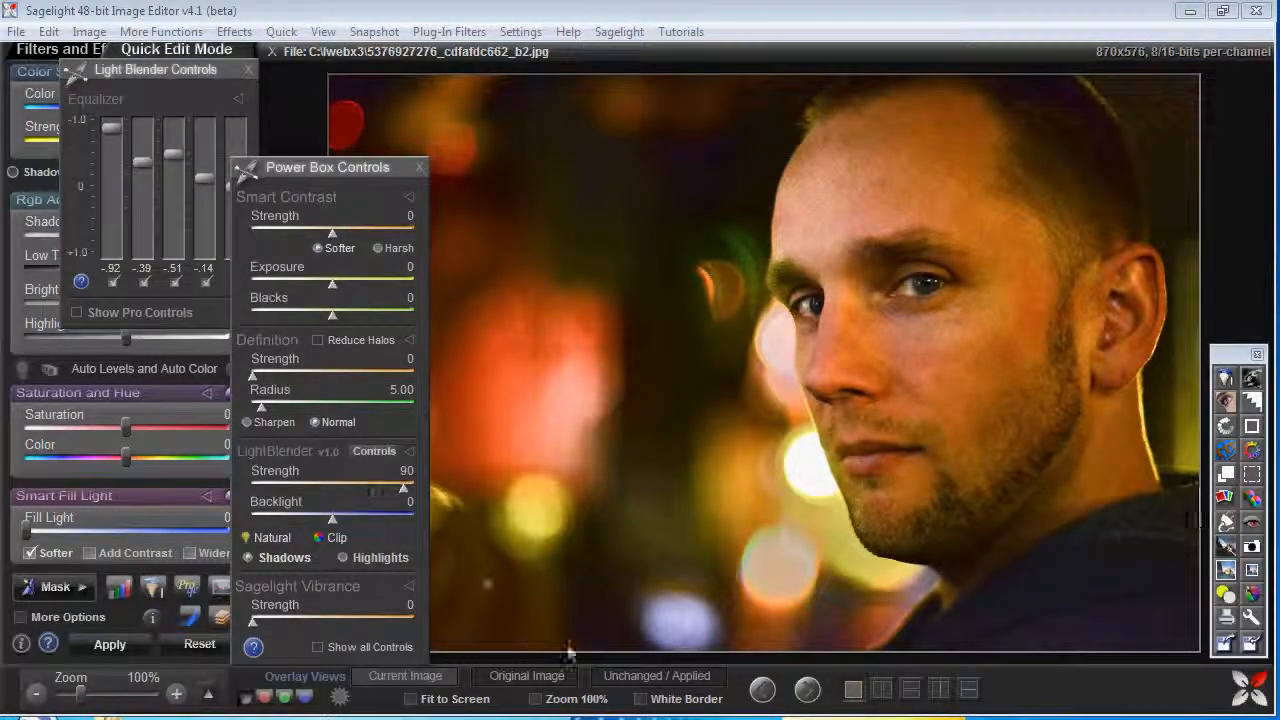
left_click(651, 680)
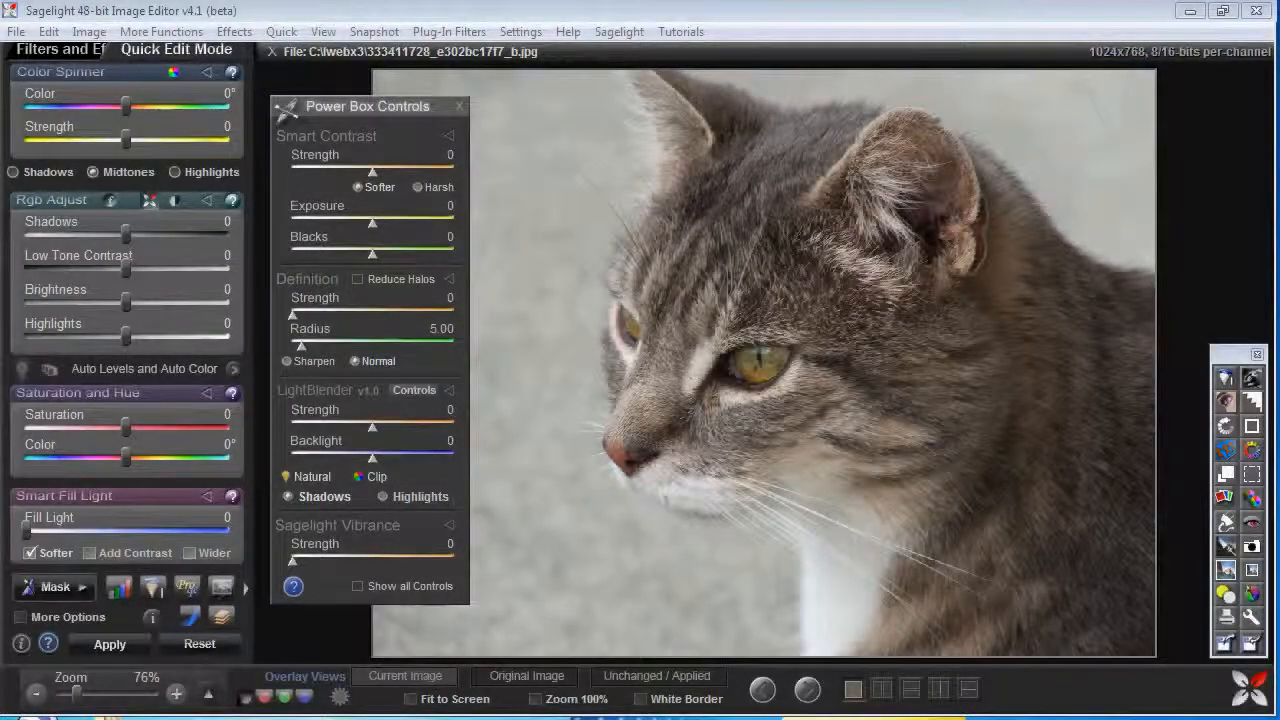
Set the cat photo's LightBlender strength to 37 for shadows and 28 for highlights, with the equalizer controls moved aside
left_click_drag(373, 425, 400, 434)
left_click_drag(580, 119, 210, 142)
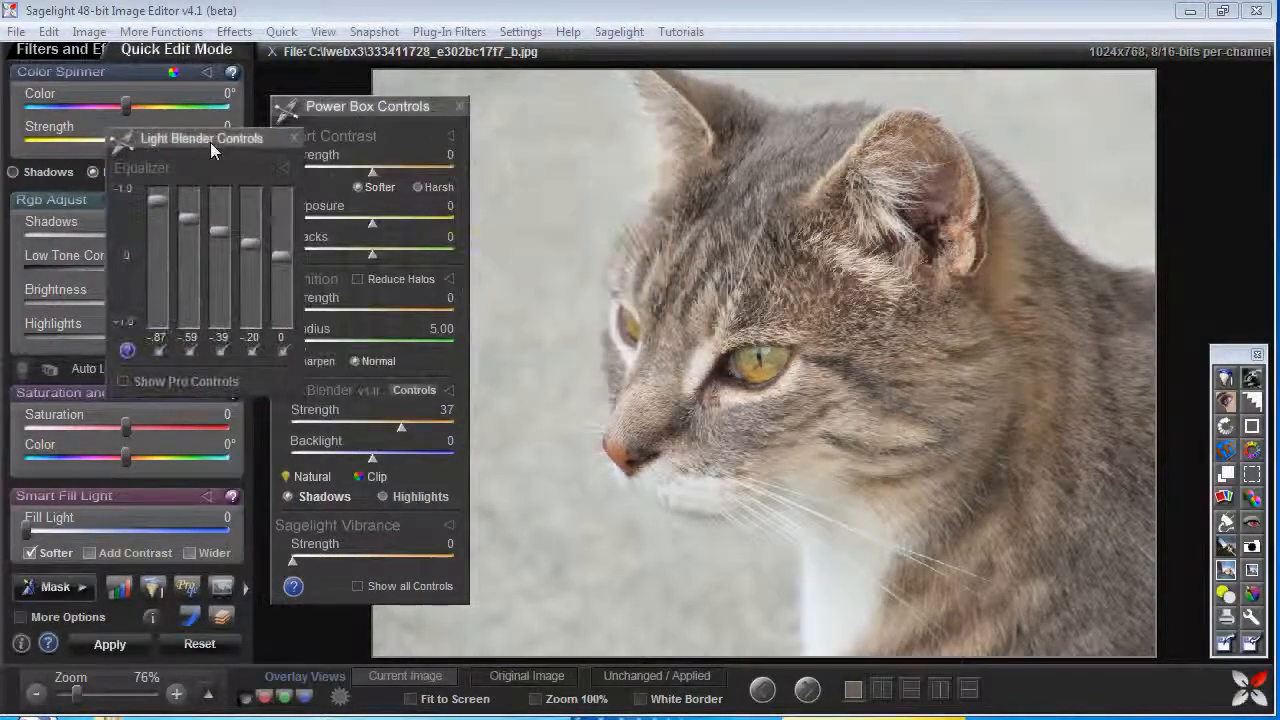
left_click(415, 496)
left_click_drag(372, 427, 403, 426)
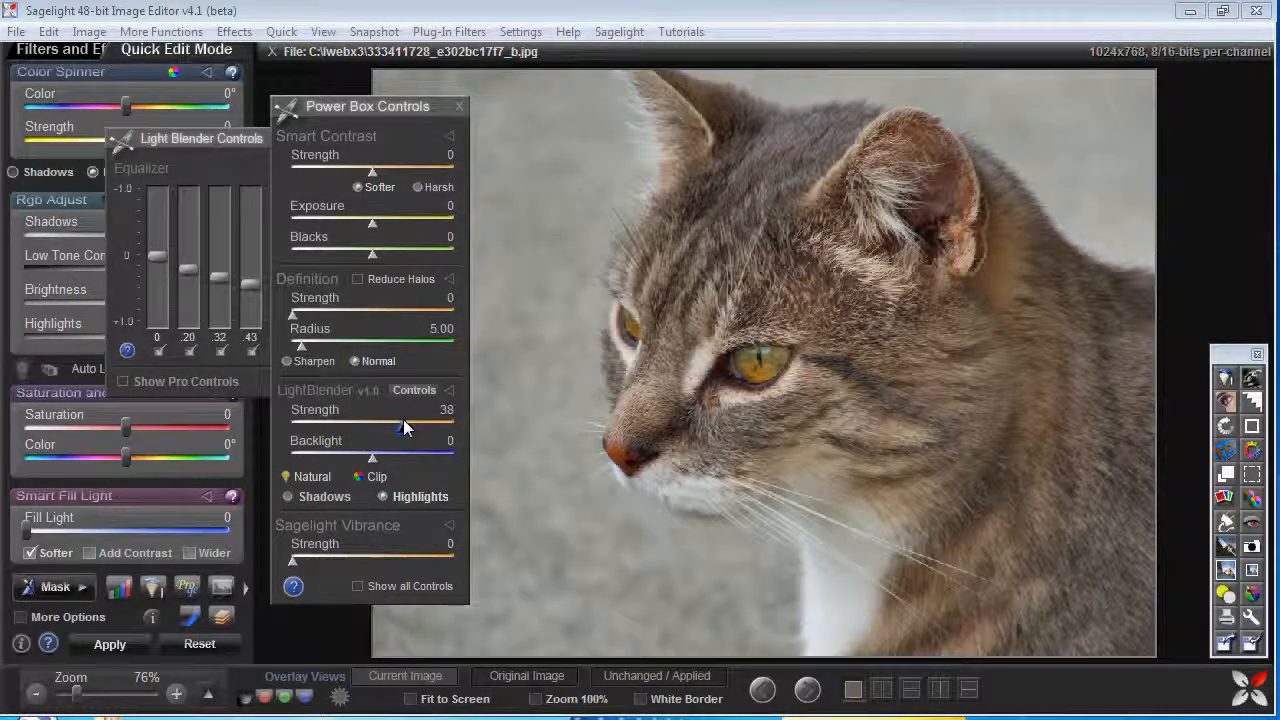
left_click_drag(403, 419, 395, 418)
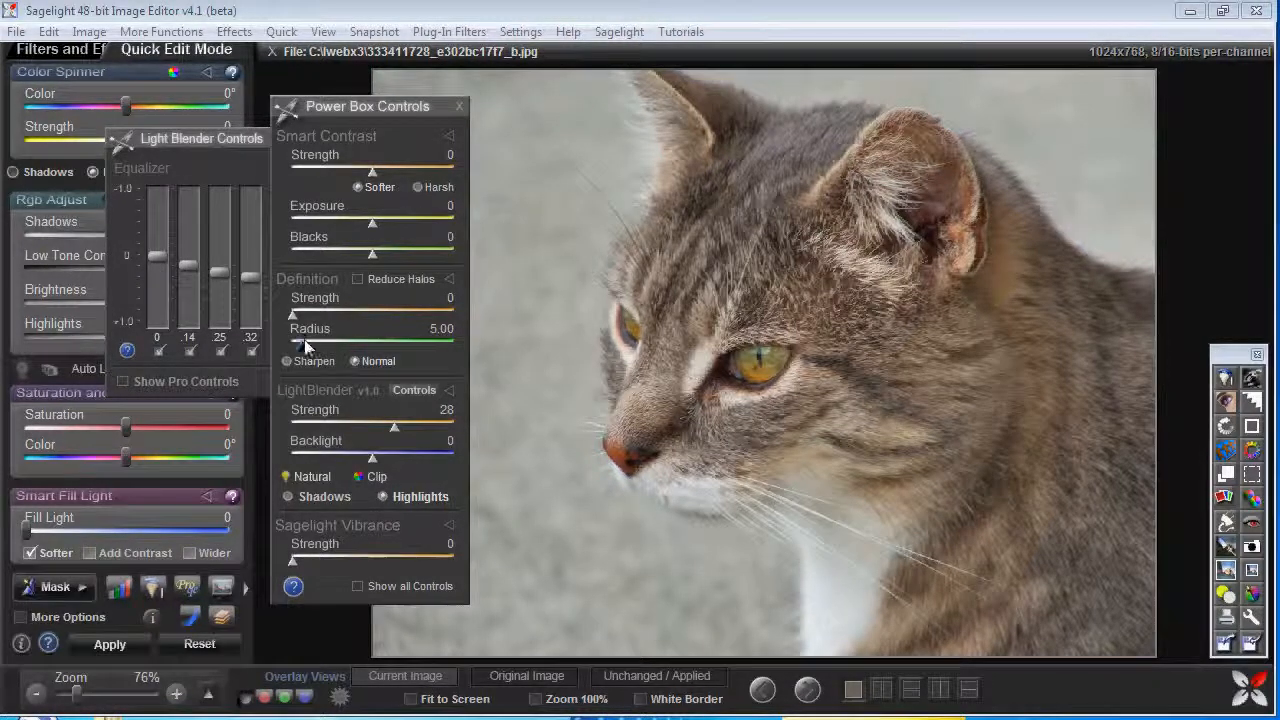
left_click(258, 305)
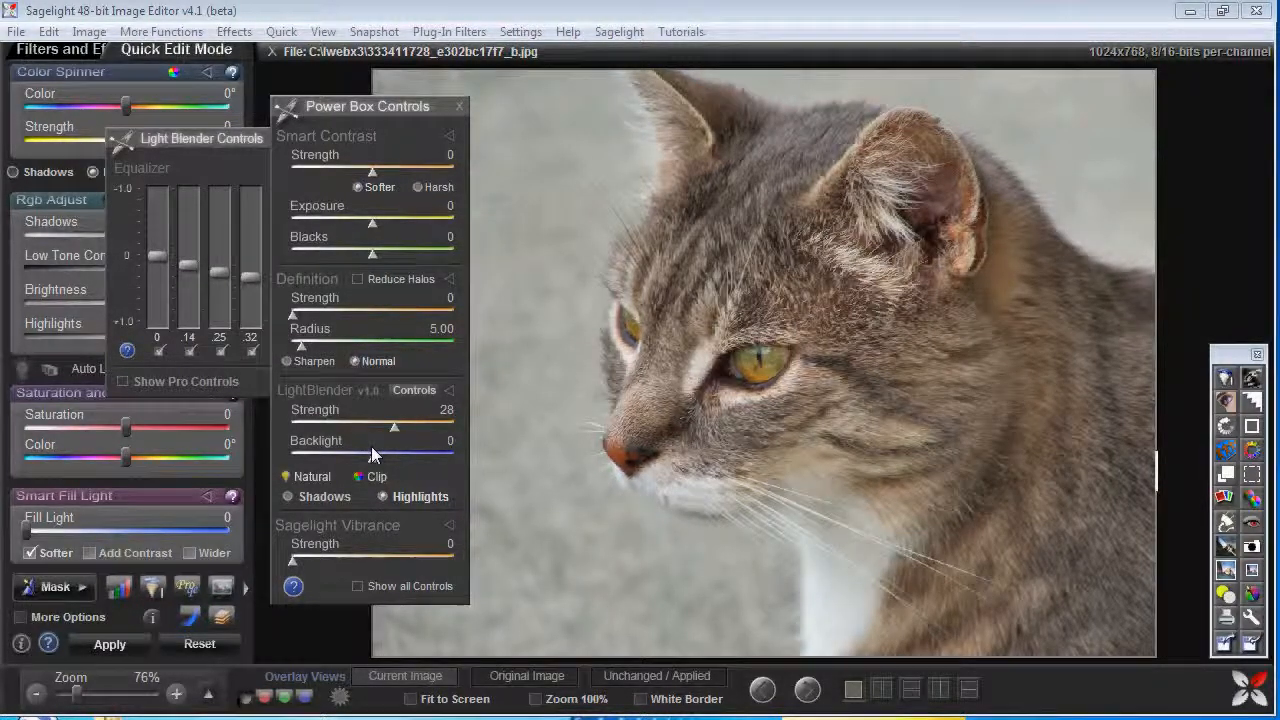
Set the Definition radius to 33.00 and strength to 44, and the Sagelight Vibrance strength to 10
left_click_drag(301, 345, 361, 343)
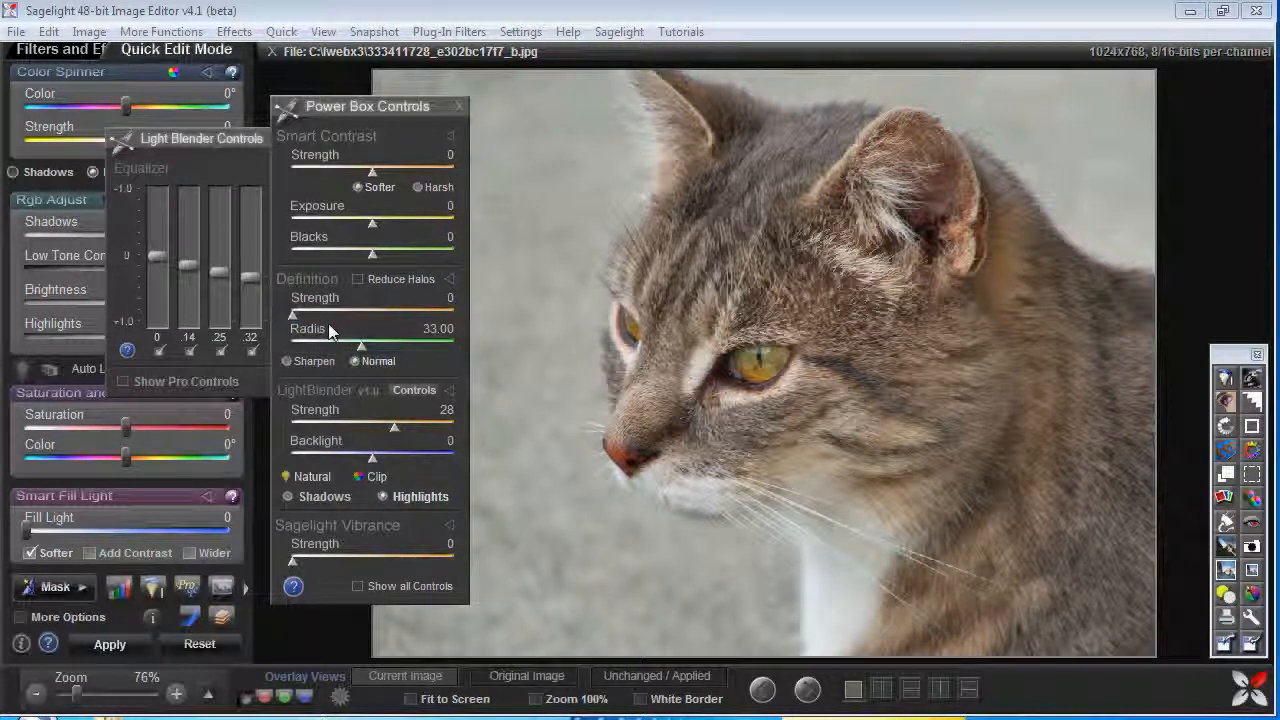
left_click_drag(292, 316, 325, 316)
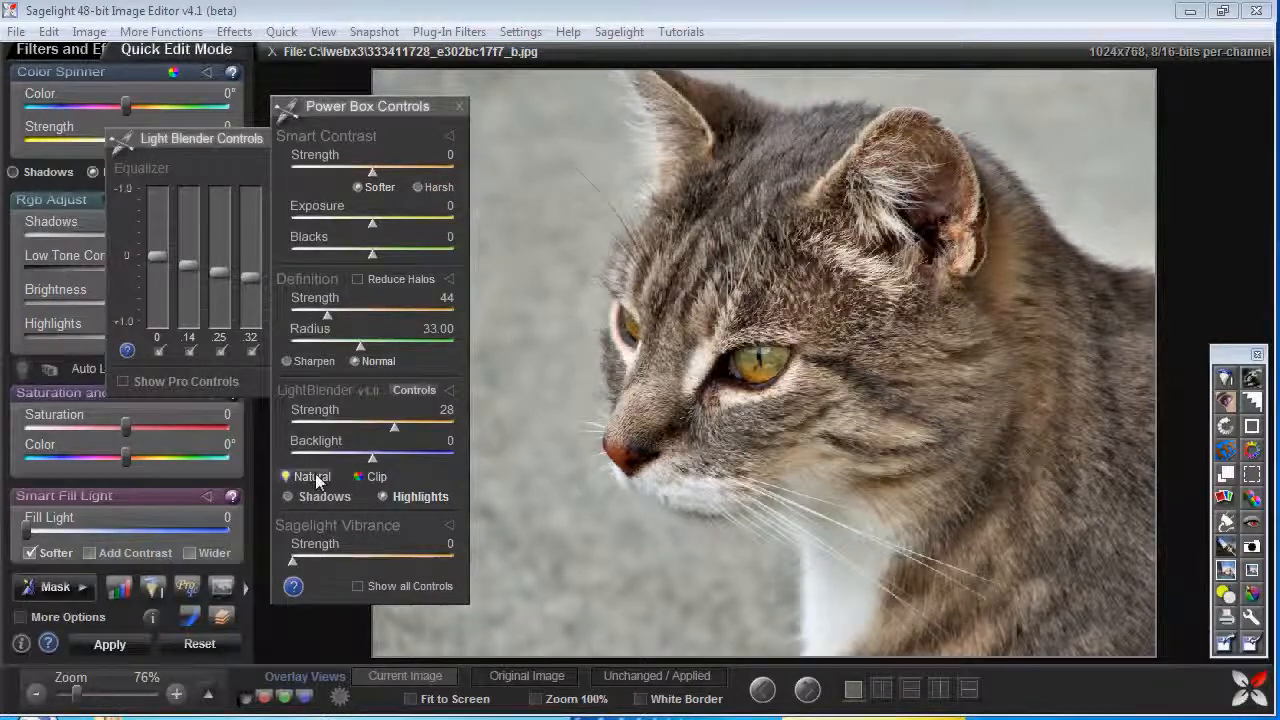
left_click(297, 558)
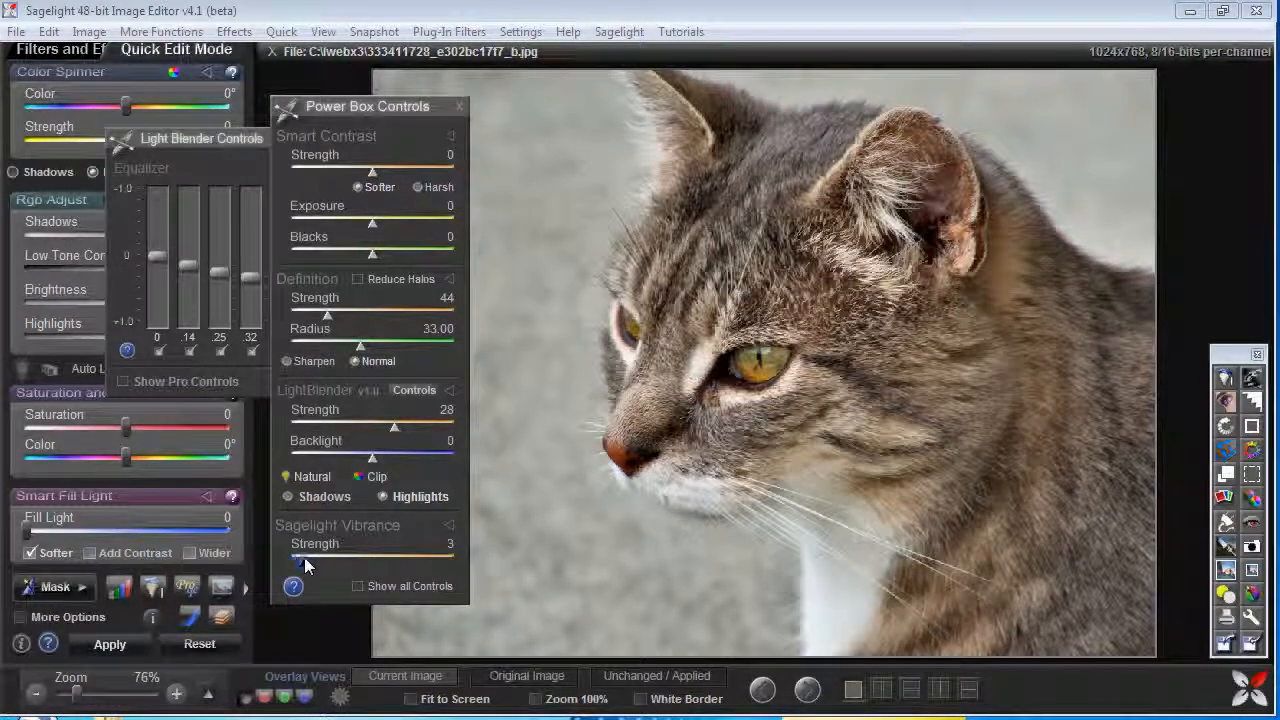
left_click(308, 557)
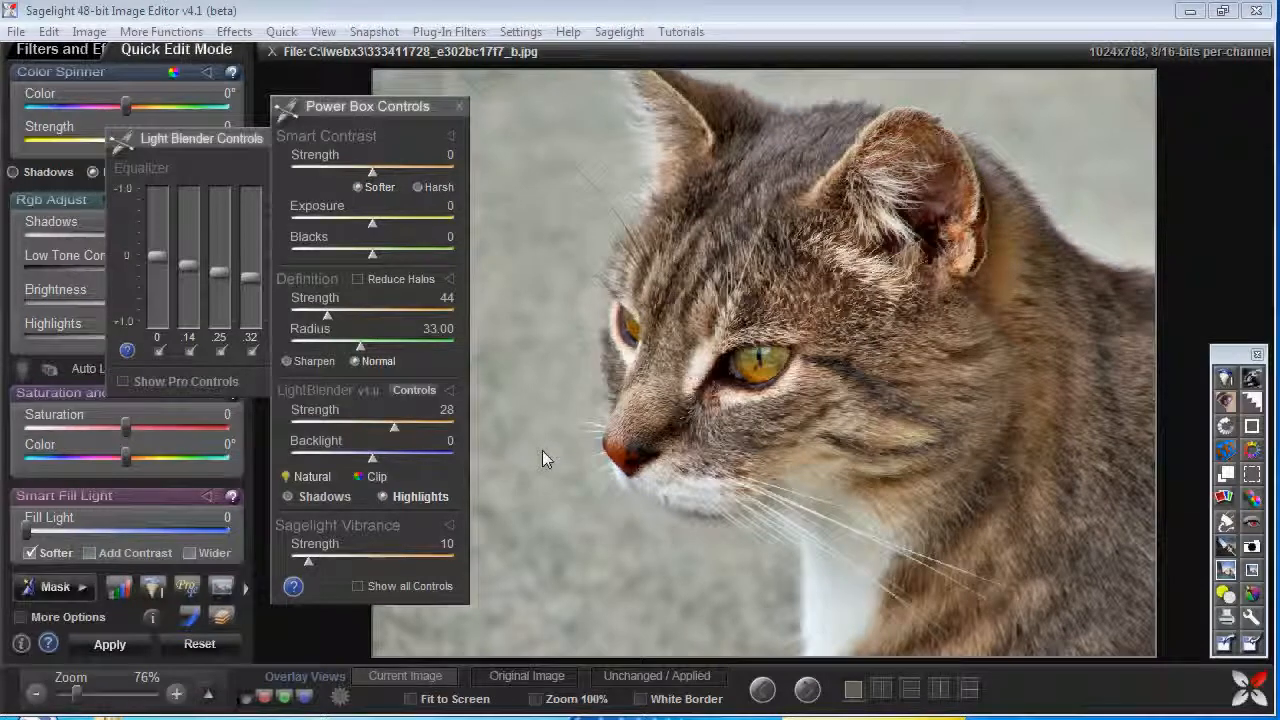
Enable Reduce Halos for Definition and compare the cat photo with its unchanged version
left_click(390, 287)
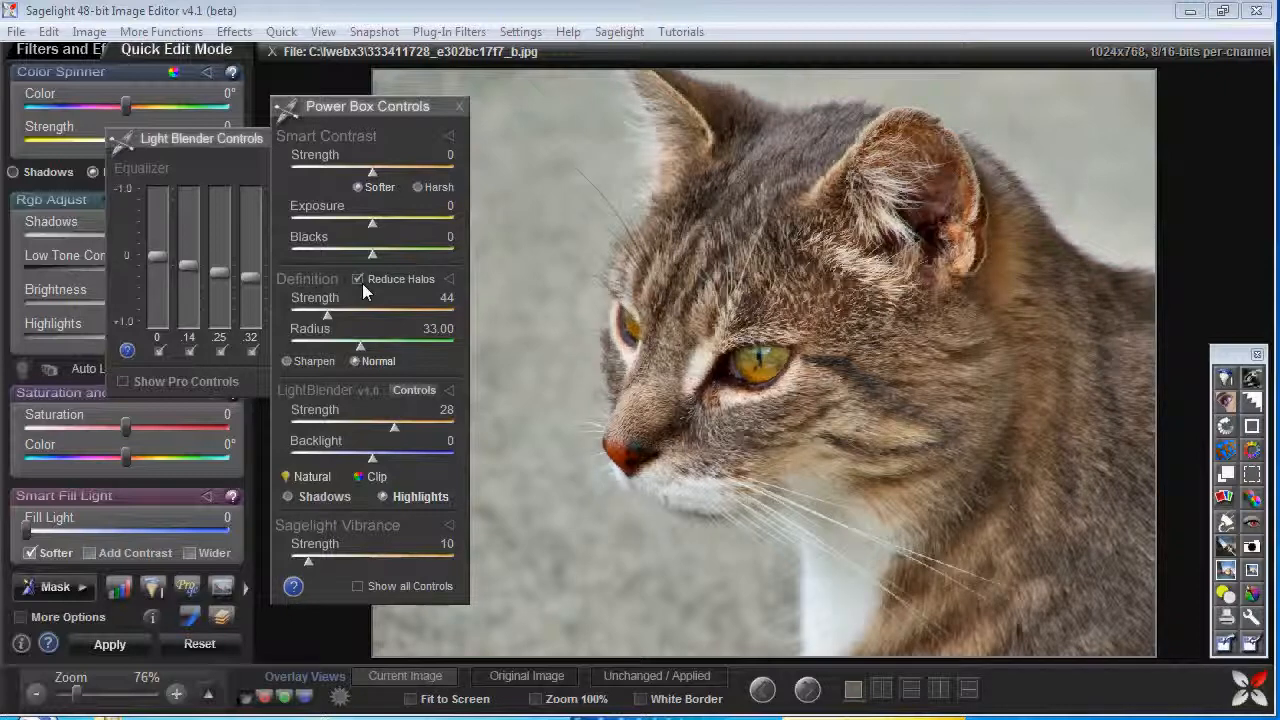
left_click(657, 683)
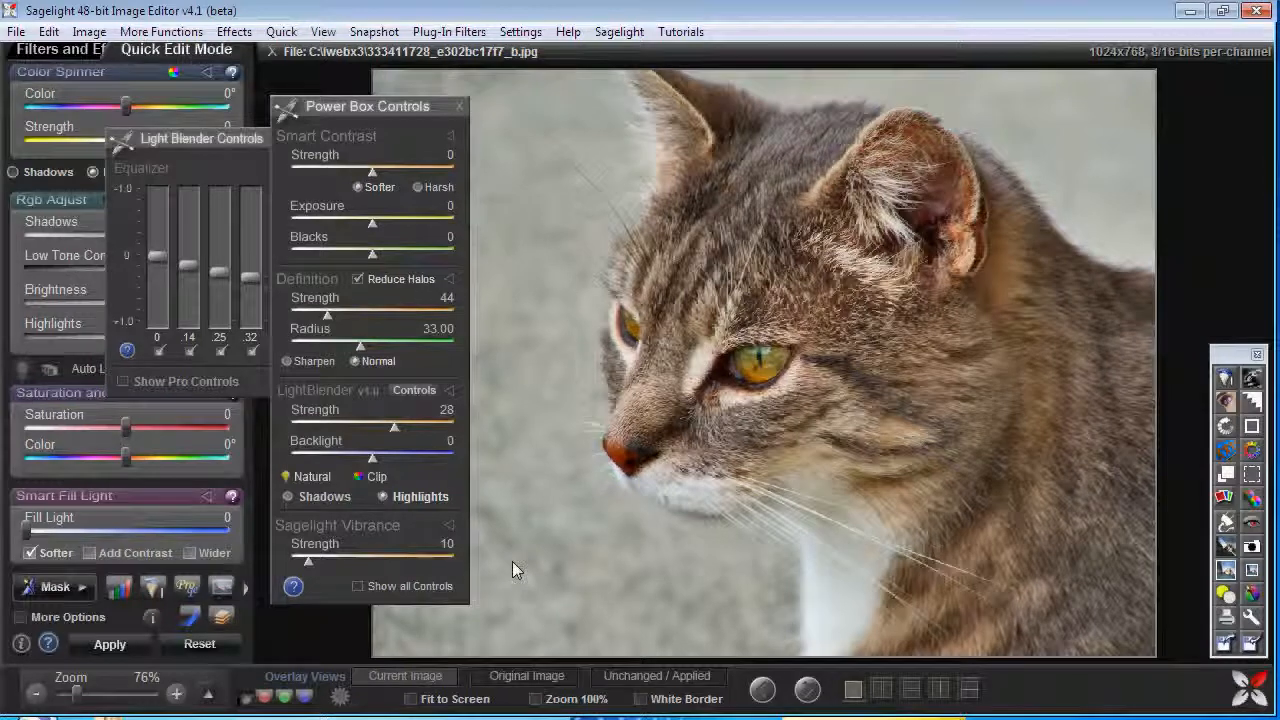
In the LightBlender's shadows equalizer, set the first band to -.78, the second to -.45 and the third to -.32
left_click(296, 495)
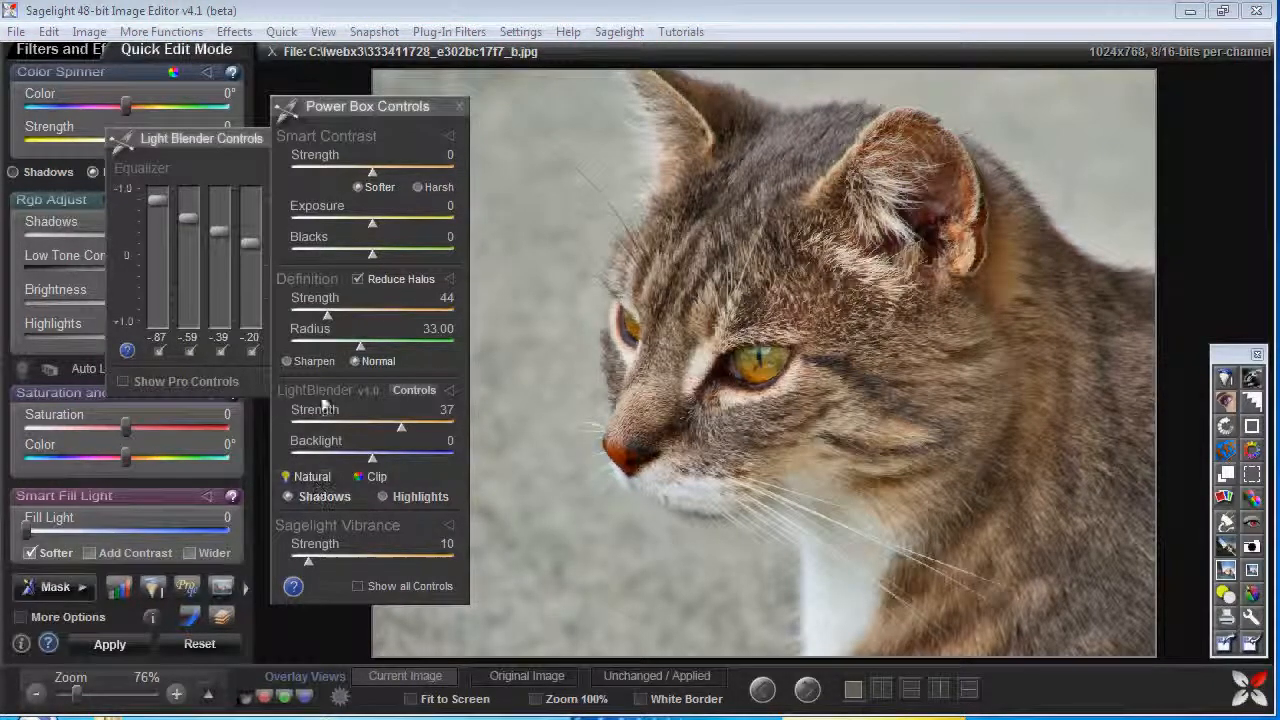
left_click(158, 248)
left_click(195, 286)
left_click(226, 289)
left_click(226, 289)
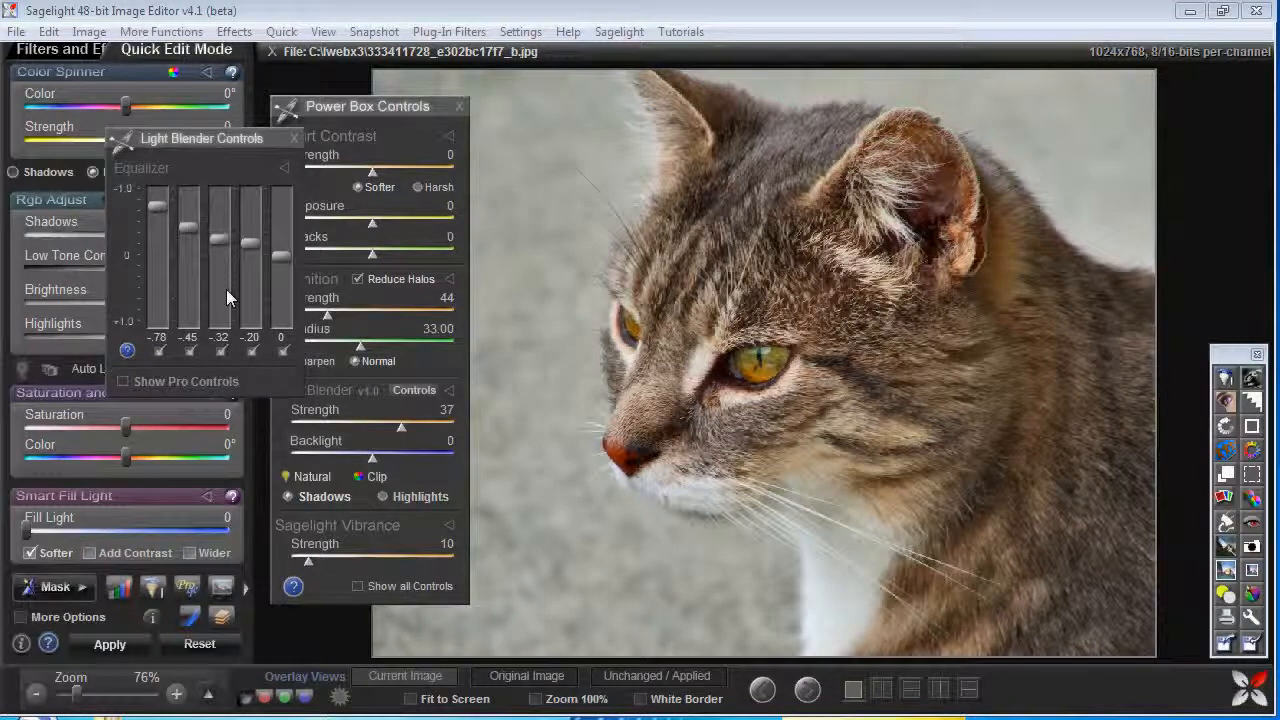
left_click(226, 289)
In the LightBlender's highlights equalizer, set the second band to .20 and the first band to .4
left_click(382, 496)
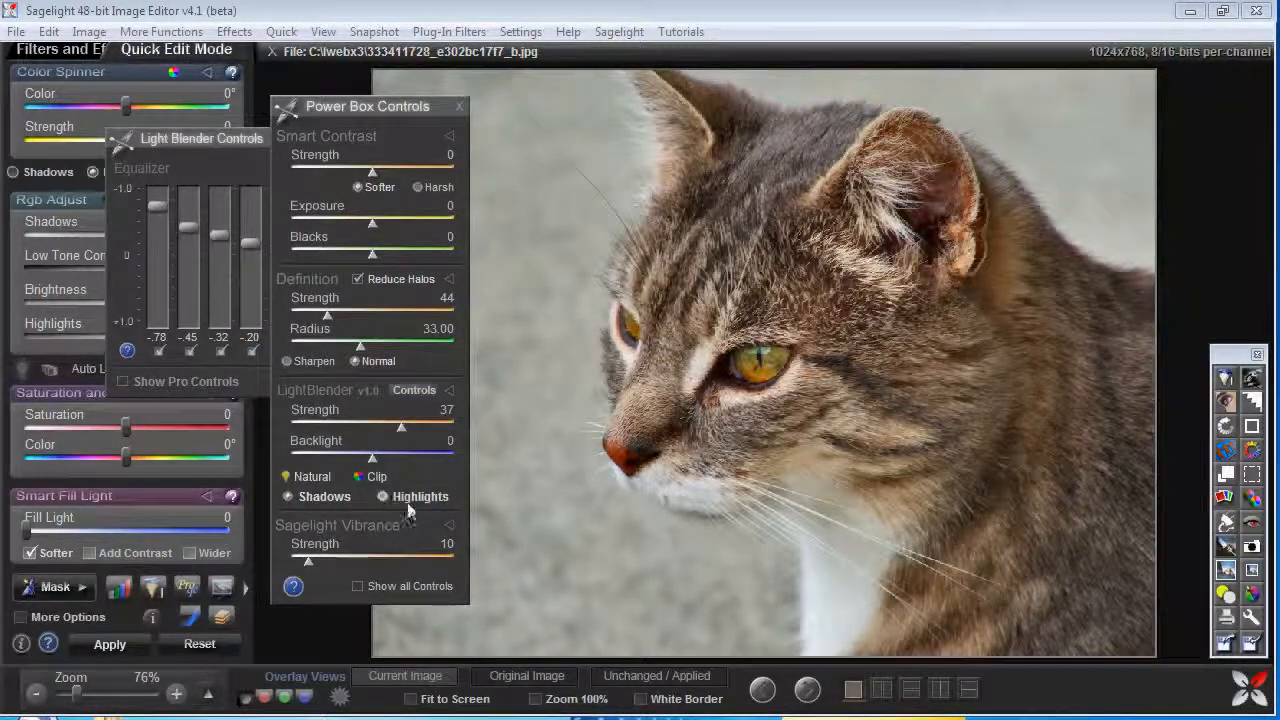
left_click(183, 288)
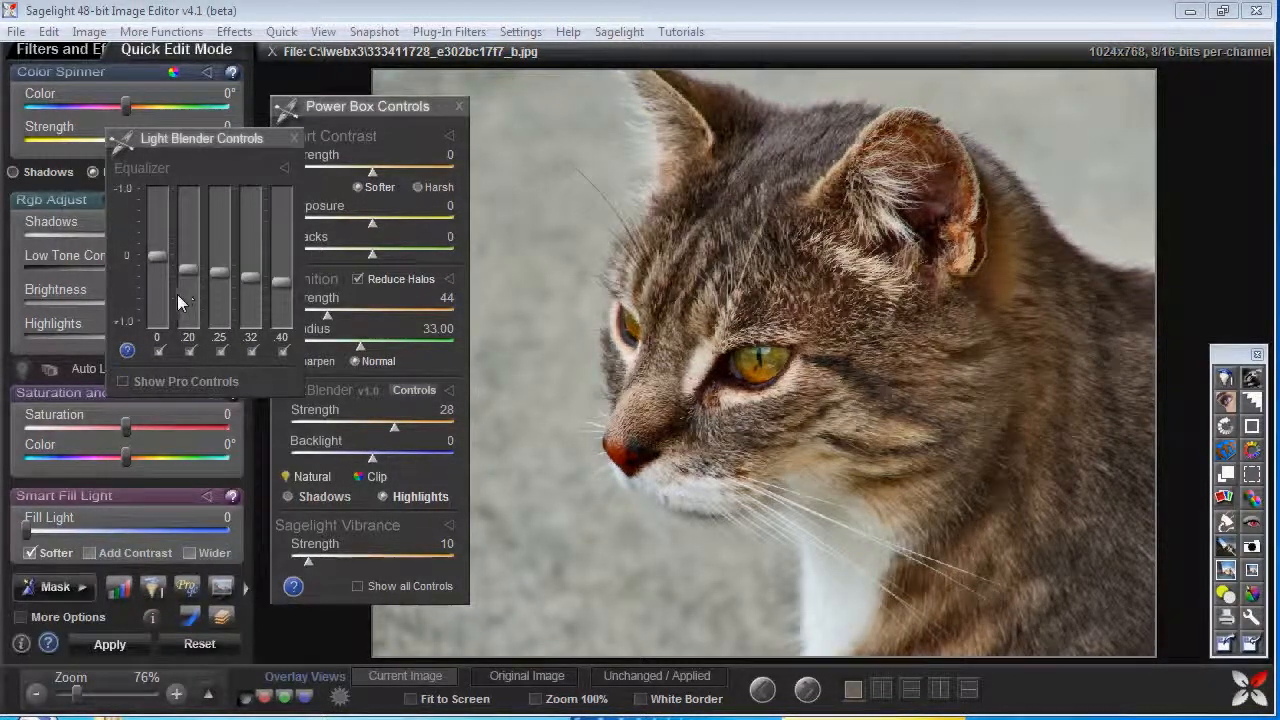
left_click(155, 301)
left_click(155, 301)
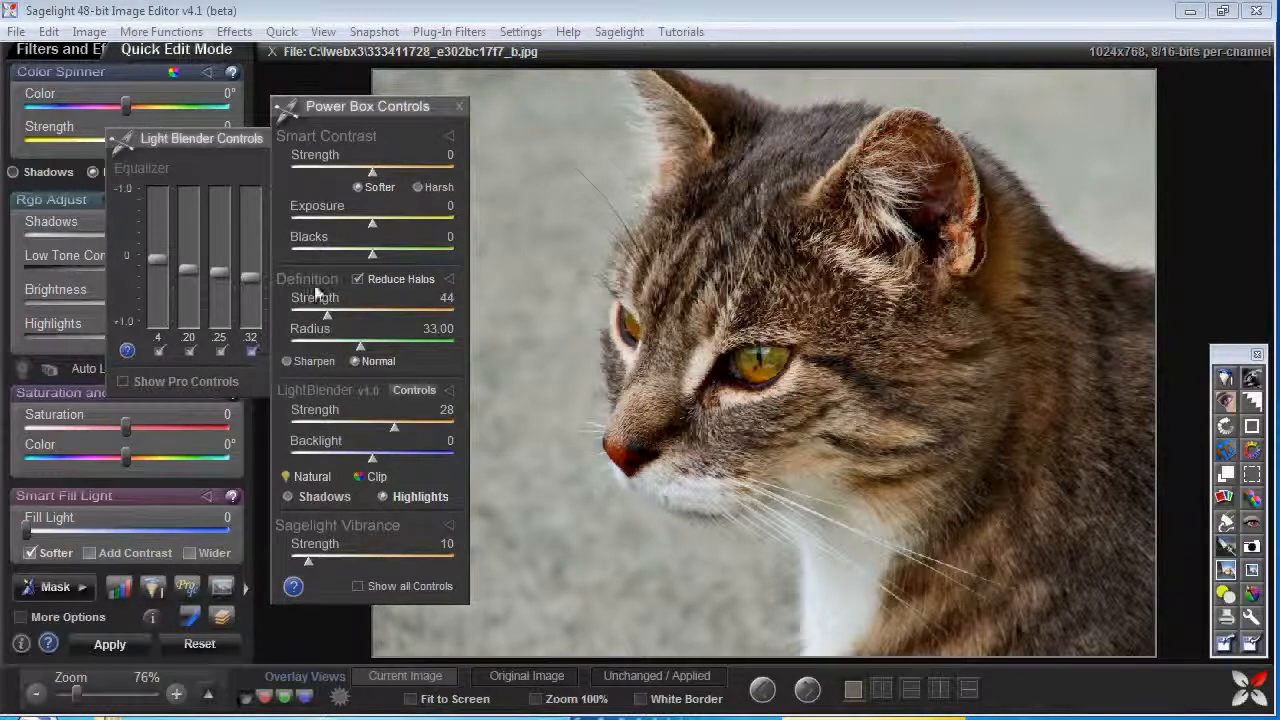
Move the Power Box clear of the equalizer, and set the shadows equalizer's third band to -.45 and second to -.59
left_click_drag(407, 108, 456, 104)
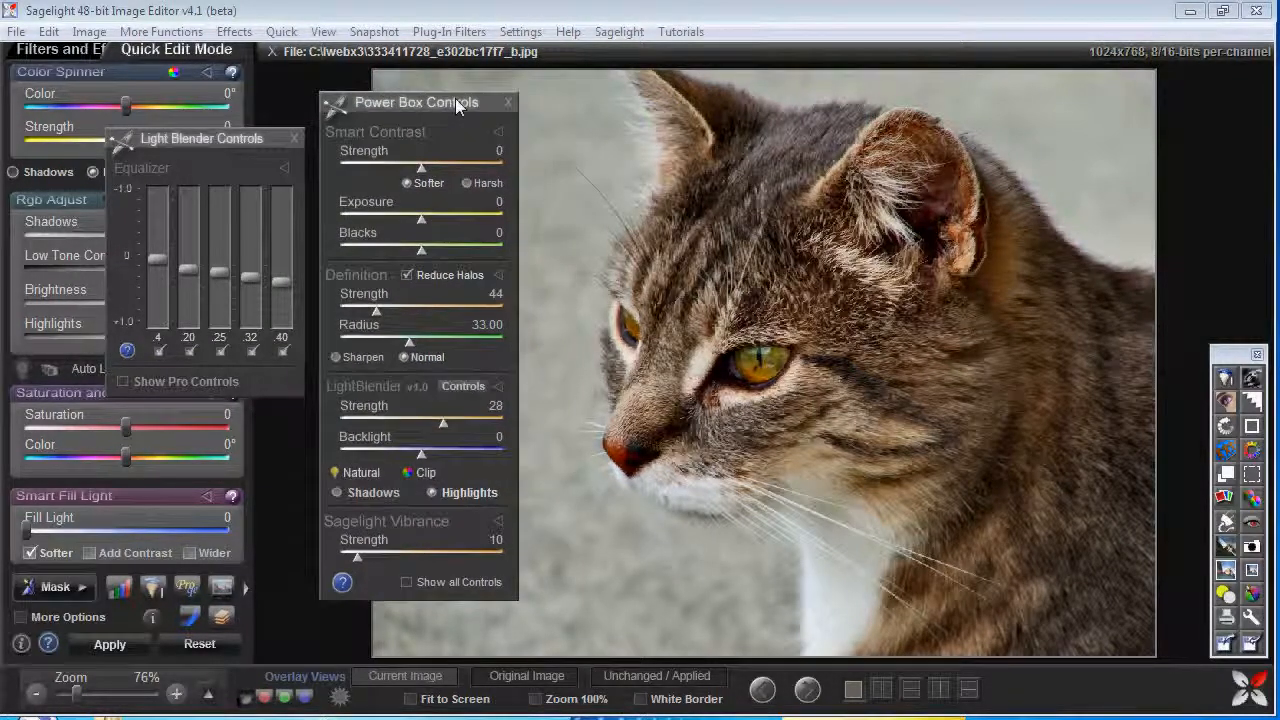
left_click(378, 493)
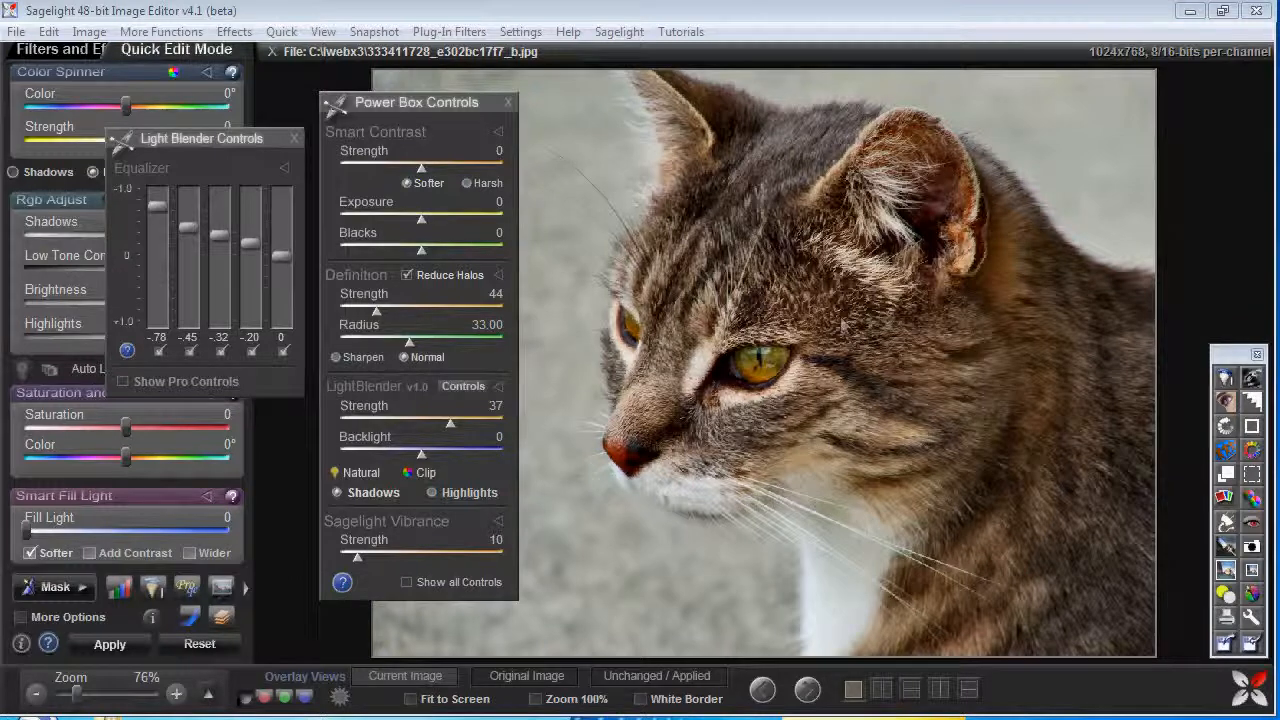
left_click(225, 272)
left_click(189, 292)
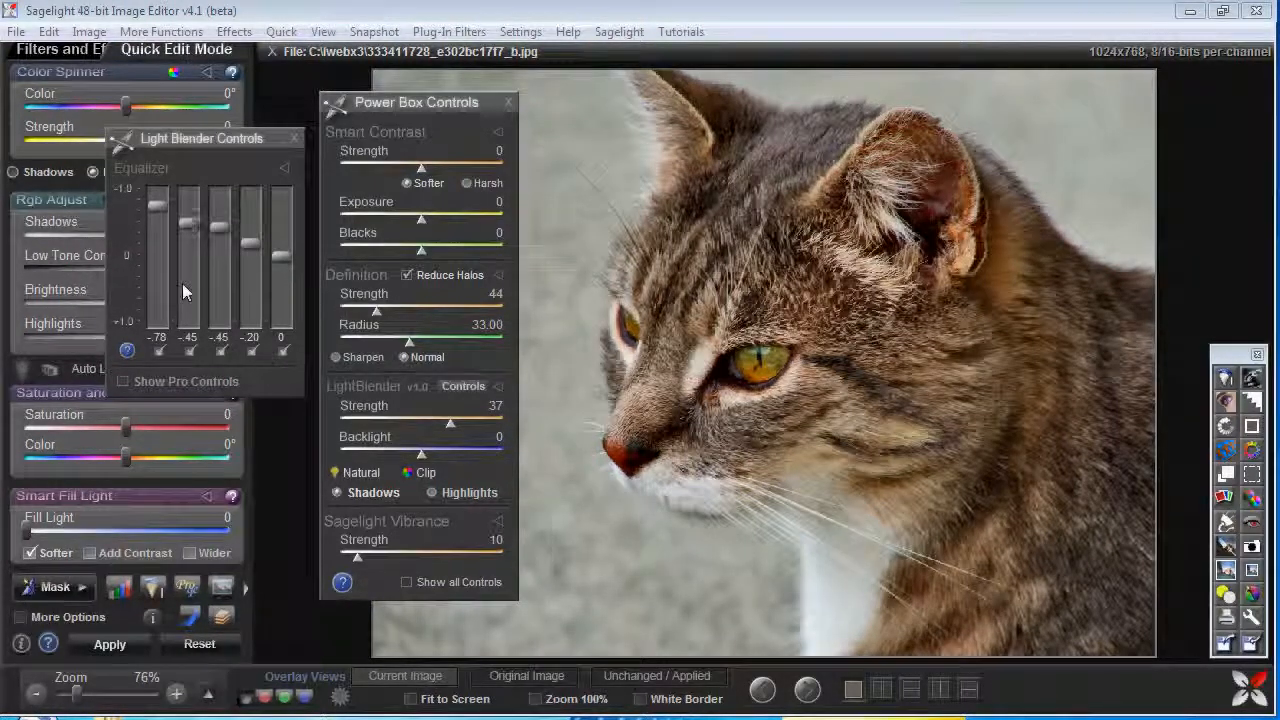
left_click(243, 294)
left_click(243, 294)
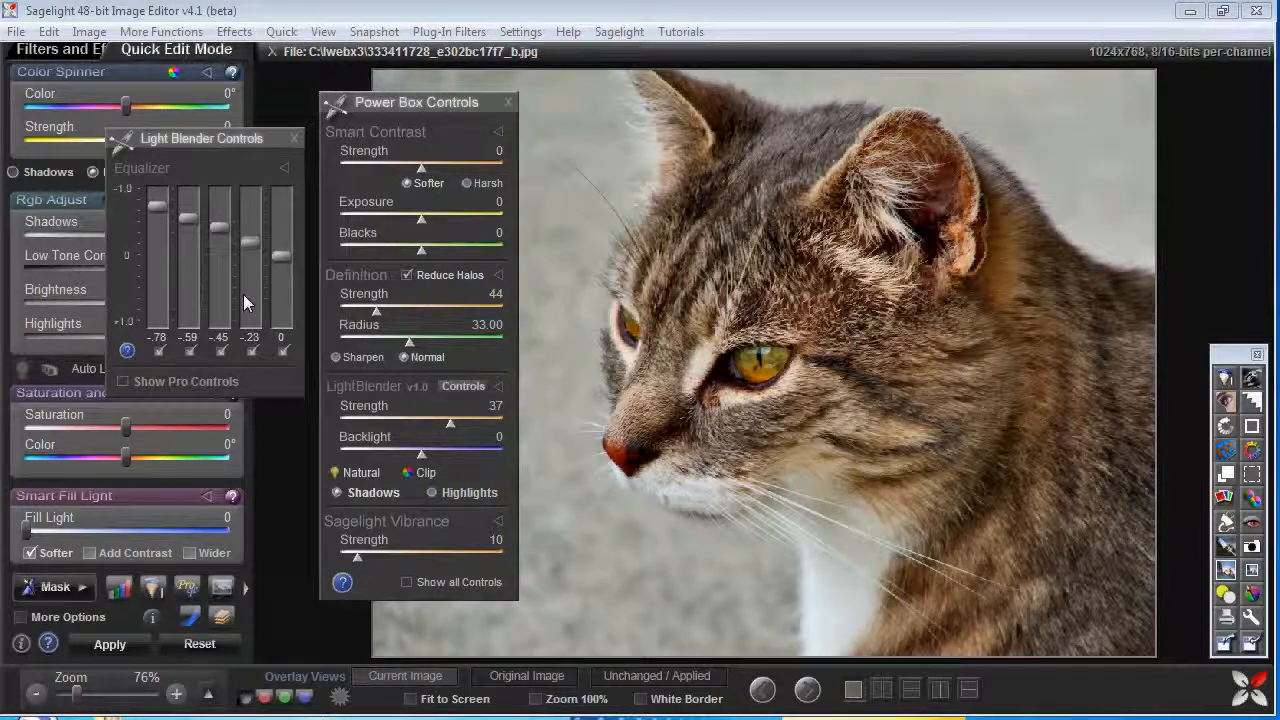
scroll(243, 294, "down", 3)
scroll(243, 294, "up", 4)
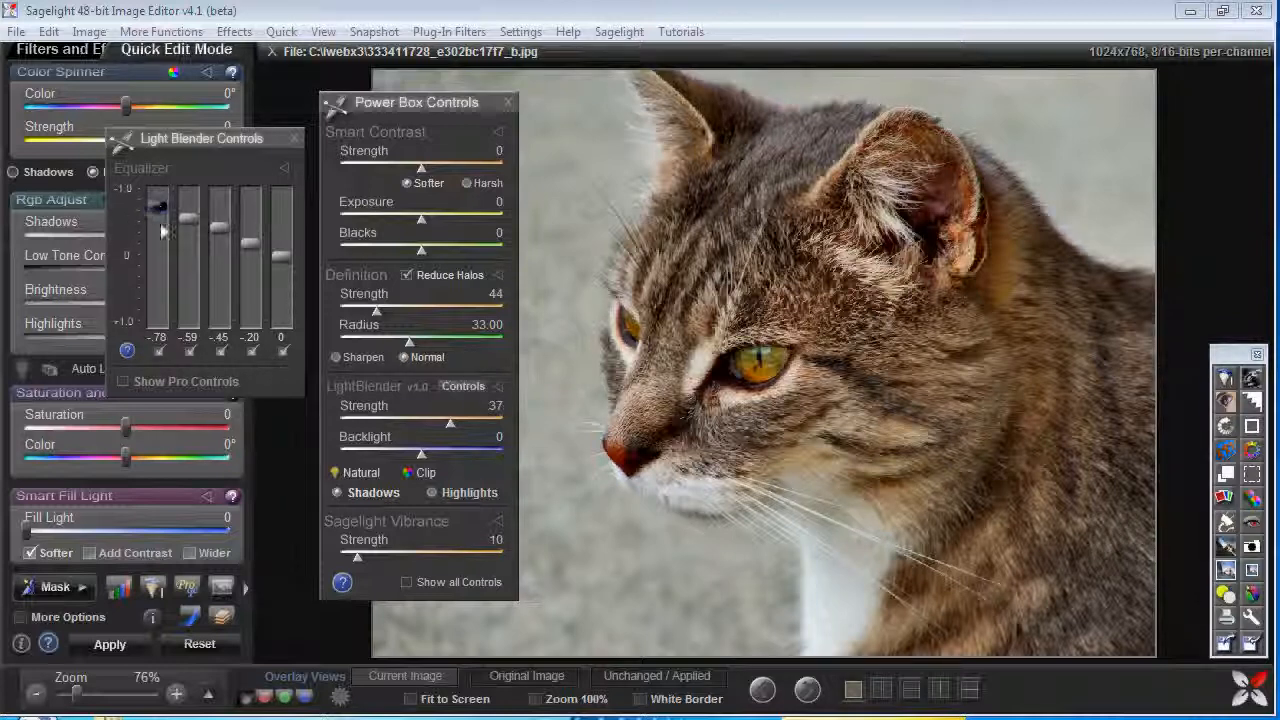
Reshape the shadows equalizer to -.39, -.34, -.37, .4 and .57, and set the highlights equalizer's middle three bands to 0, -.18 and -.20
left_click_drag(163, 220, 188, 236)
left_click_drag(280, 255, 223, 233)
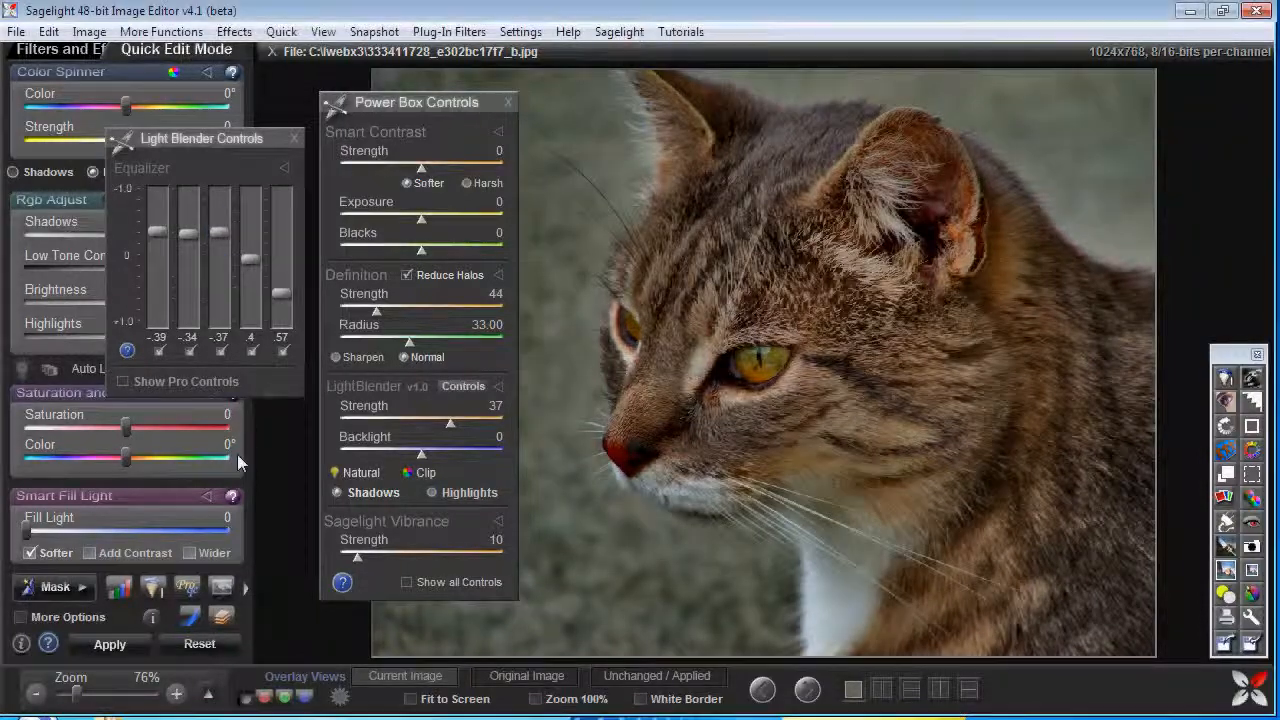
left_click(434, 492)
left_click_drag(251, 276, 204, 257)
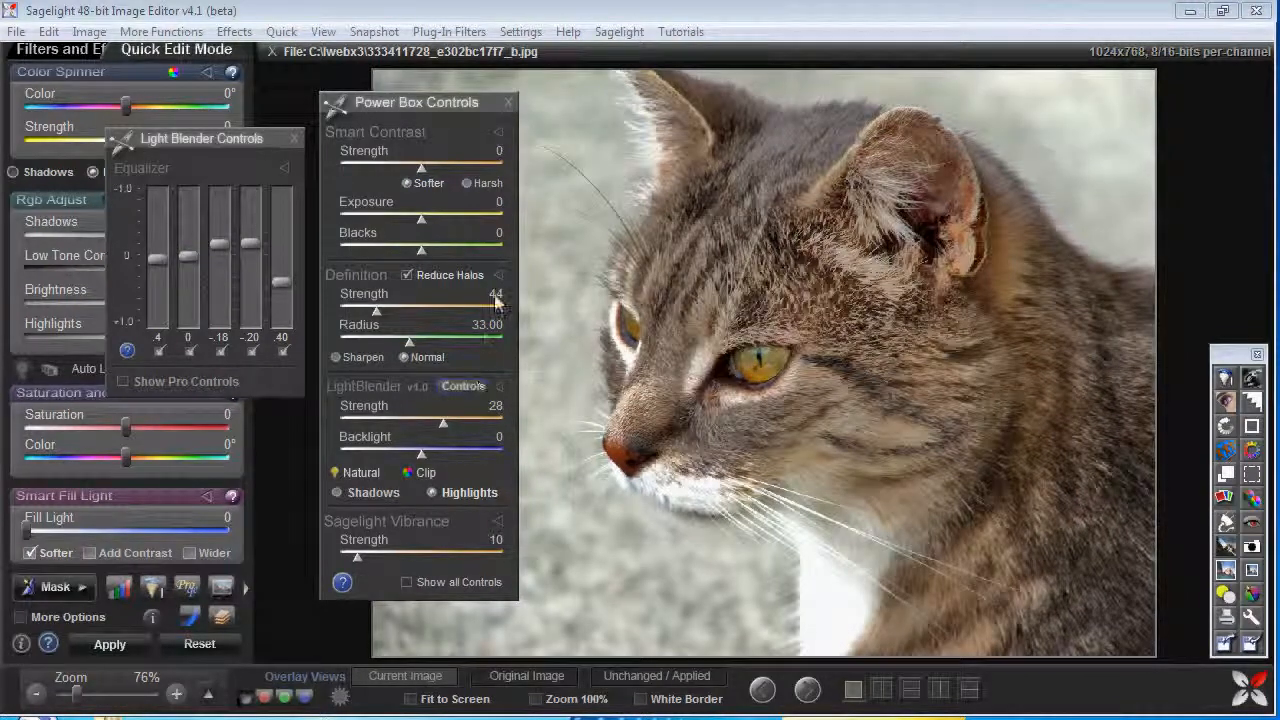
Reset the cat photo's Definition and LightBlender settings to their defaults
left_click(498, 277)
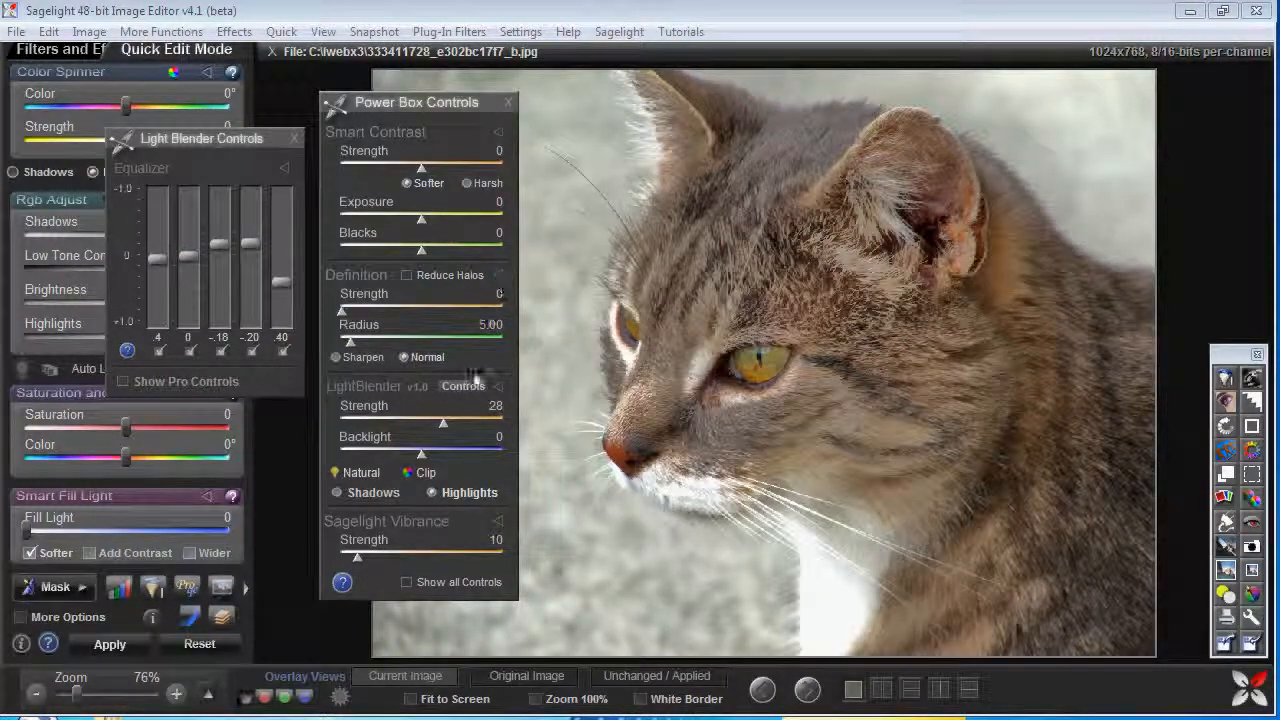
left_click(499, 388)
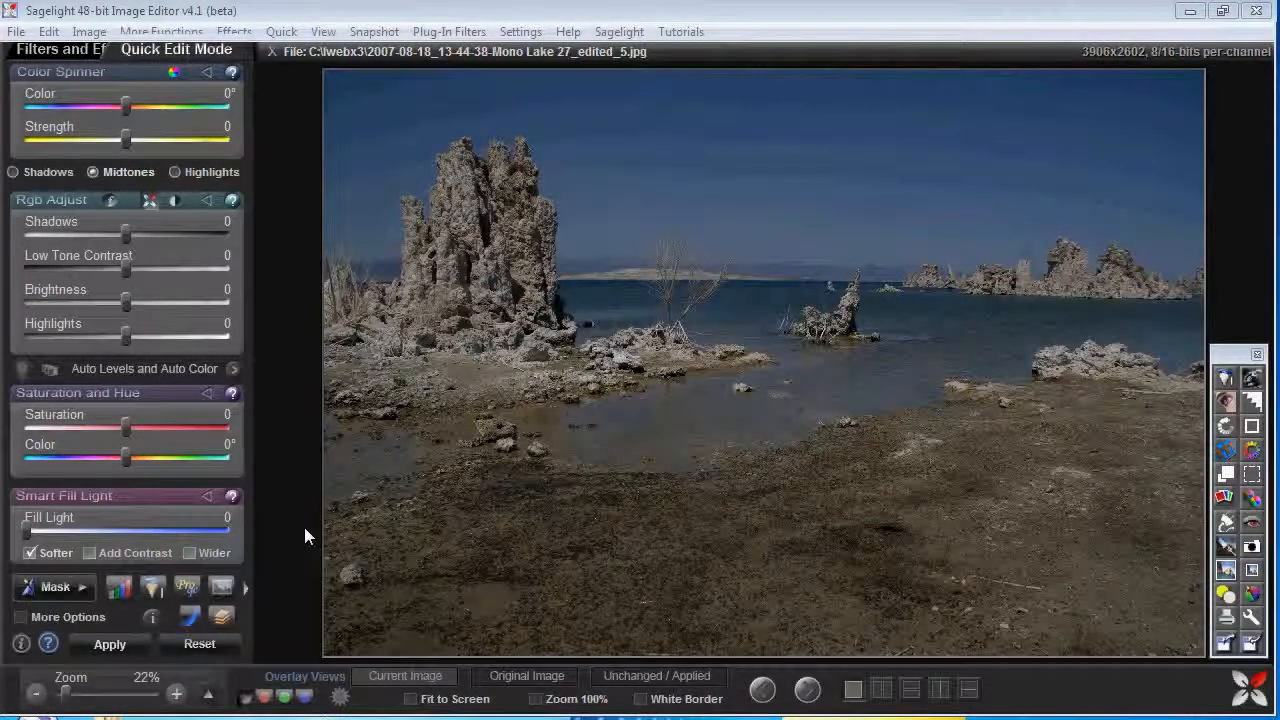
Apply the Heavy Auto-Color correction to the Mono Lake photo, with the correction dialog moved aside
left_click(191, 366)
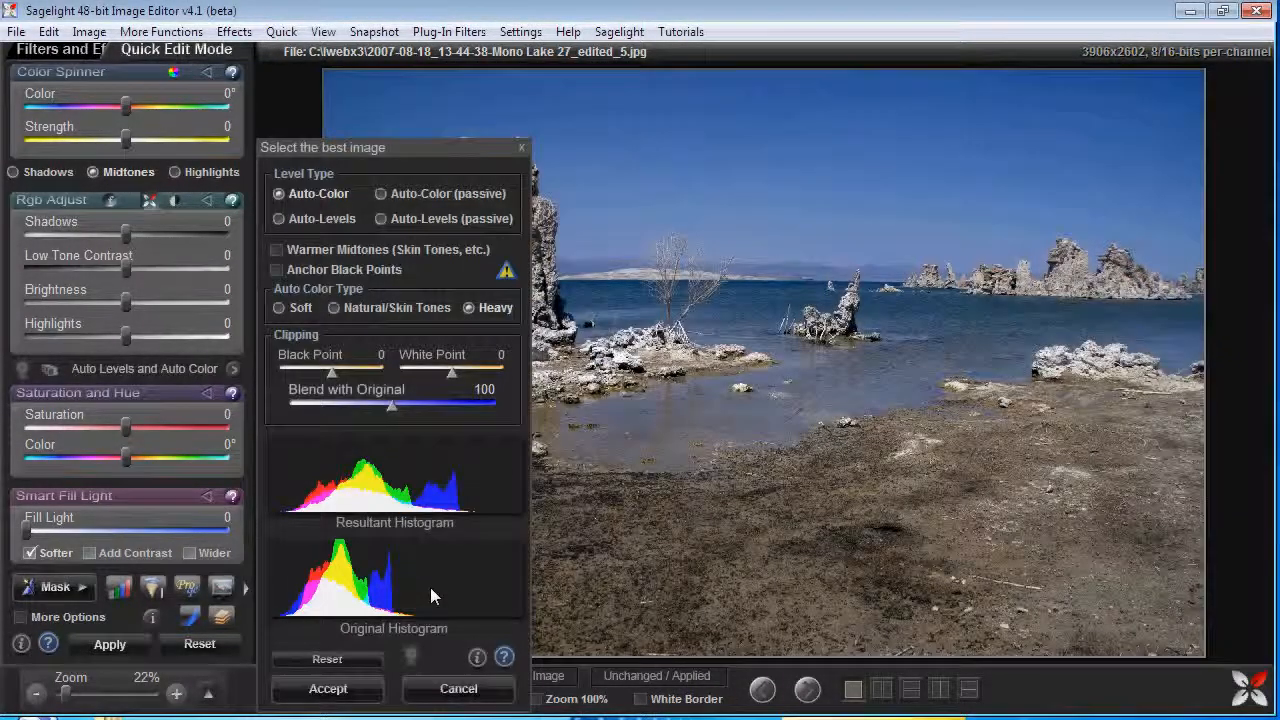
left_click_drag(450, 150, 900, 172)
left_click(802, 699)
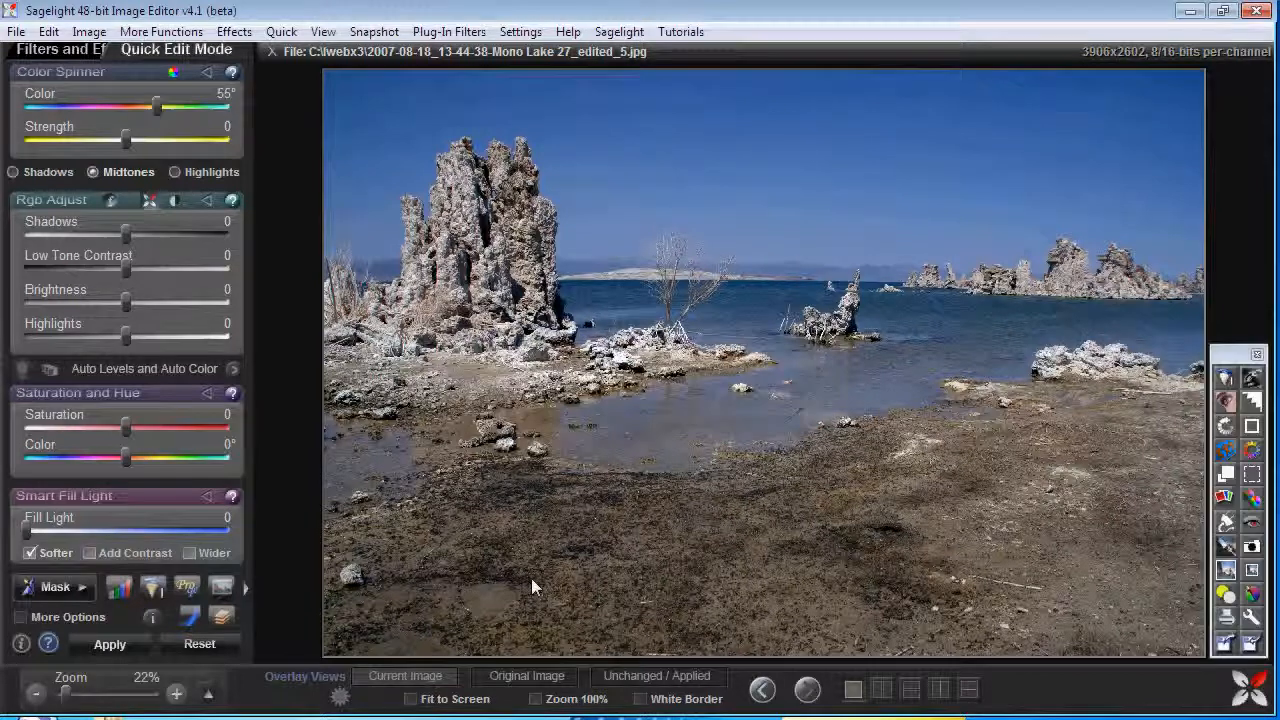
Open the Power Box, set the LightBlender shadows strength to 31, and move the equalizer controls off the photo
left_click(222, 616)
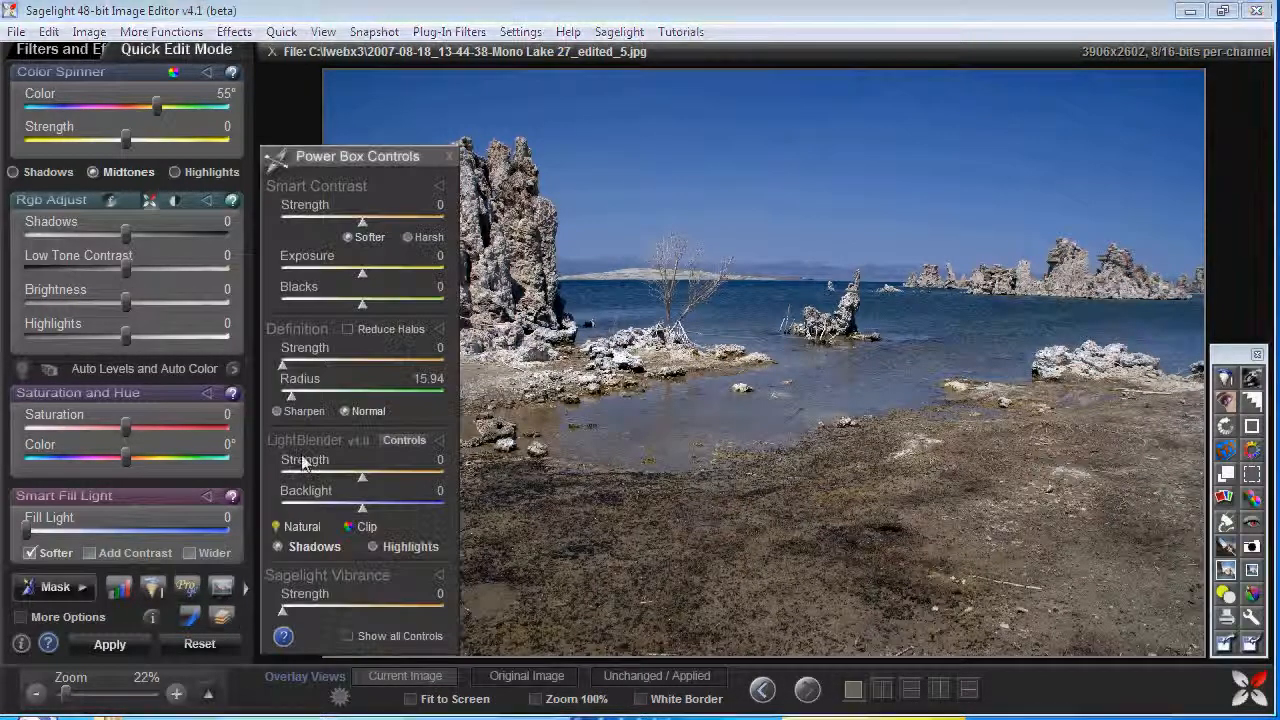
left_click_drag(372, 474, 384, 474)
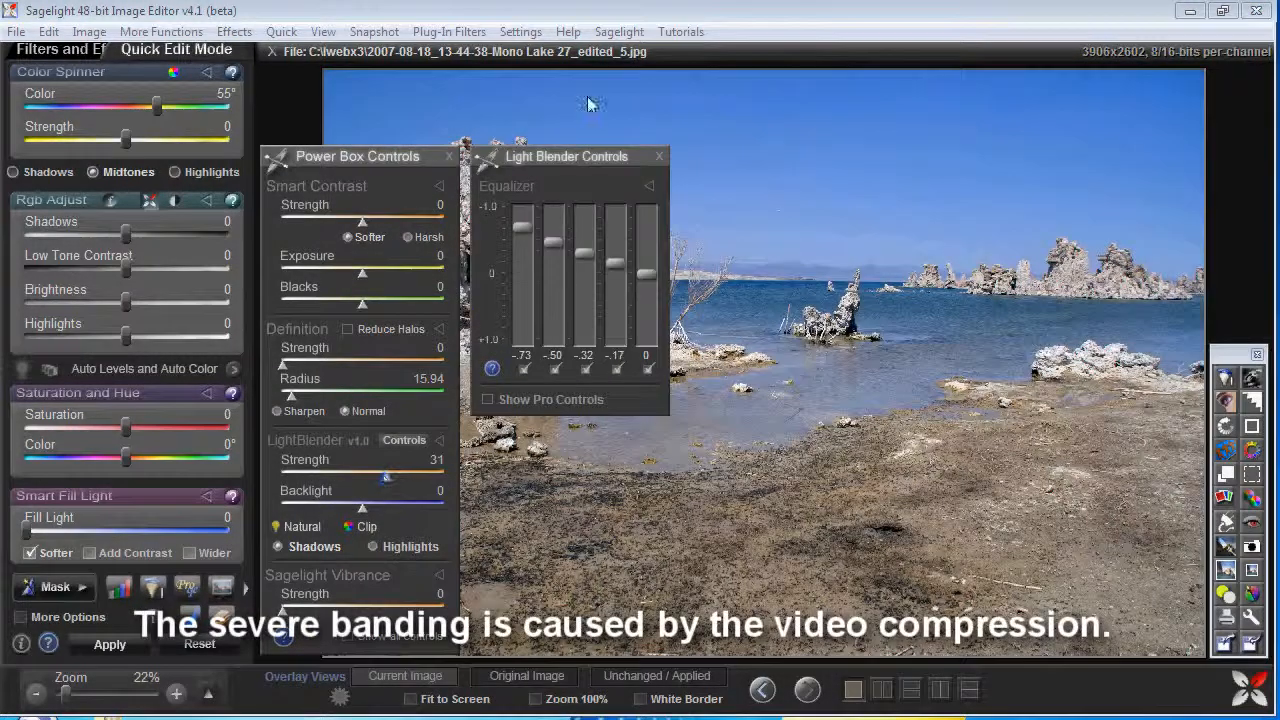
left_click_drag(588, 165, 222, 121)
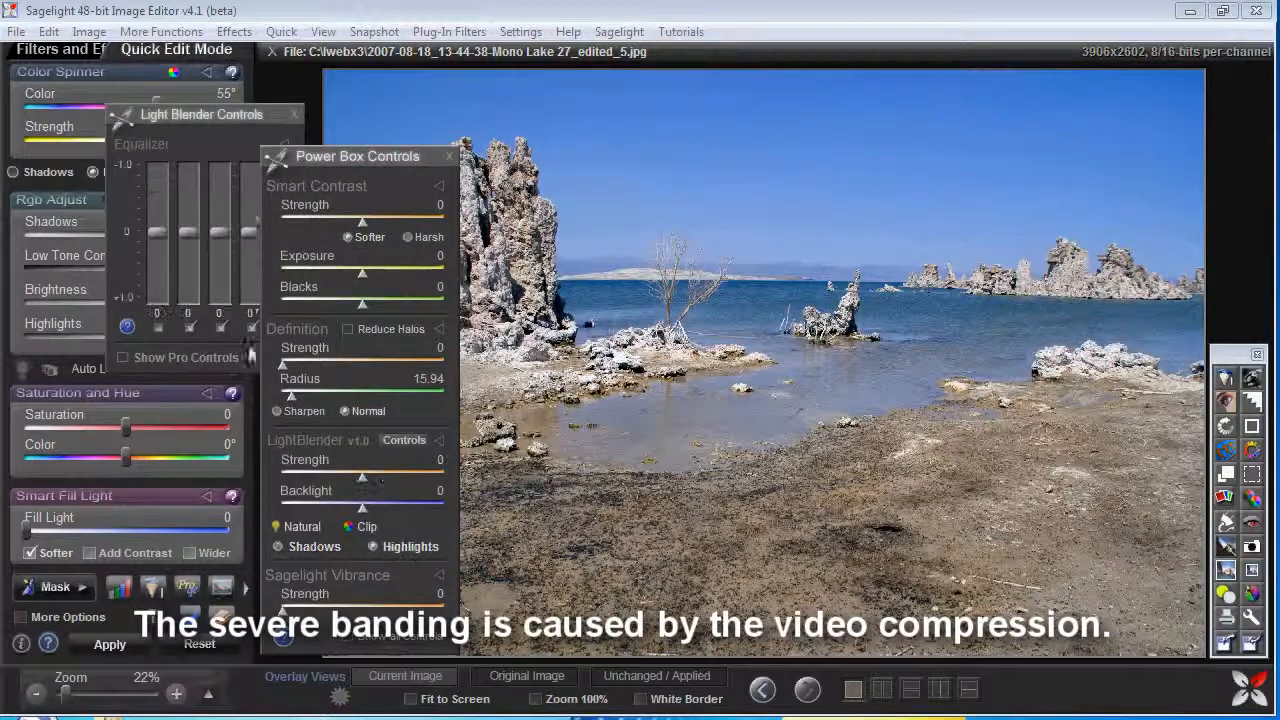
Nudge the first highlights equalizer band and set the LightBlender highlights strength to 18
left_click(162, 229)
mouse_move(162, 229)
left_mouse_down()
mouse_move(156, 213)
mouse_move(157, 231)
left_mouse_up()
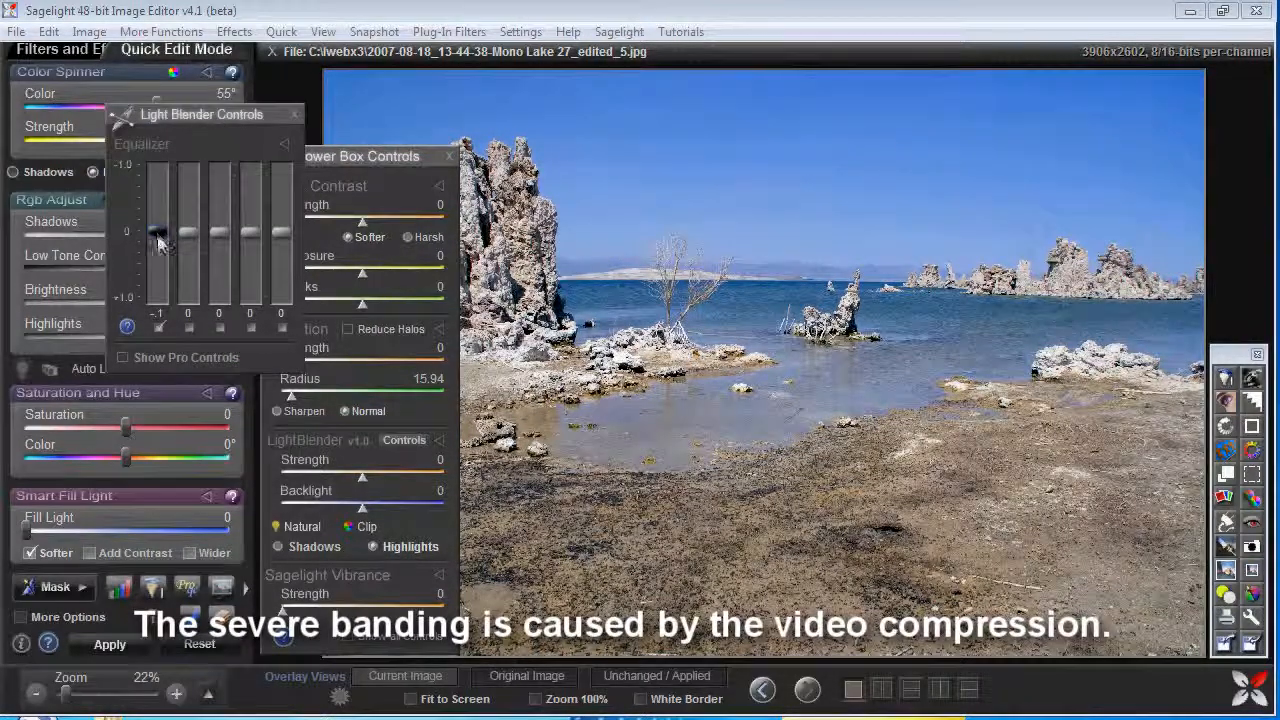
left_click(361, 472)
left_click_drag(361, 472, 377, 476)
Set Definition to strength 35 and radius 41.44 and Vibrance strength to 10, and compare with the unchanged lake photo
left_click_drag(283, 363, 308, 372)
left_click_drag(283, 610, 302, 608)
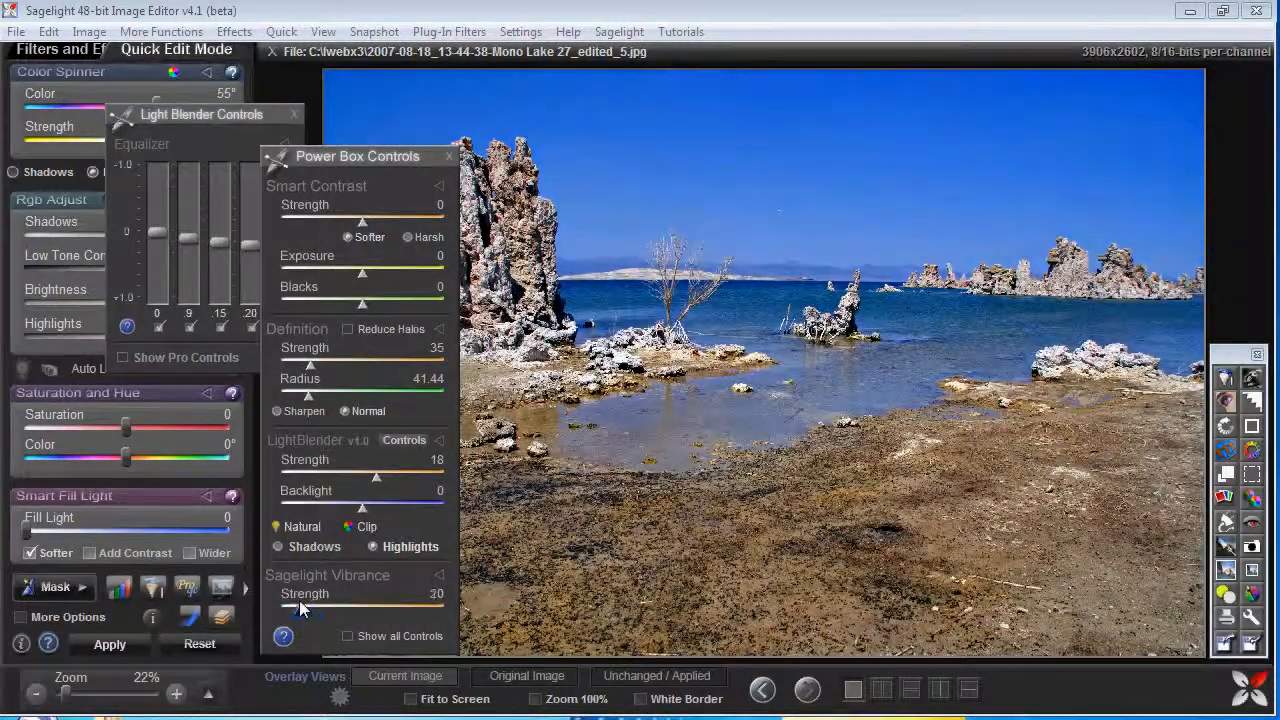
left_click(674, 679)
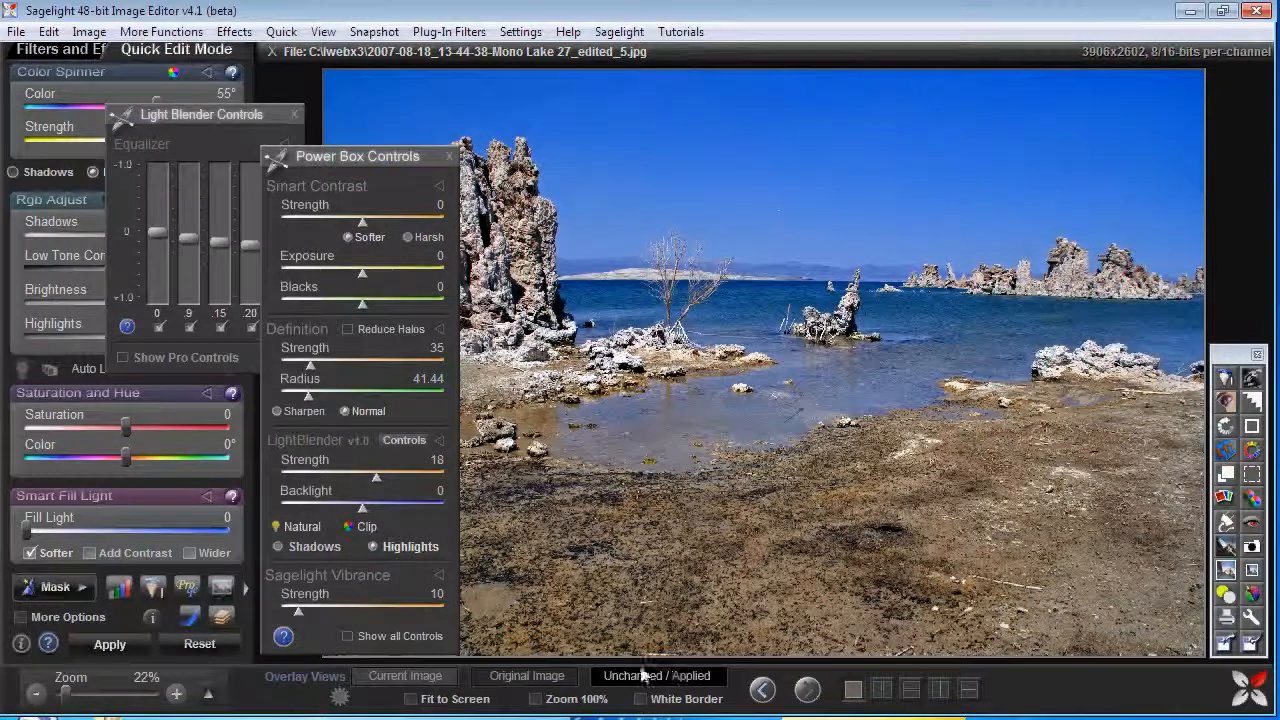
Reset all the lake photo's adjustments and undo the applied Auto-Color correction
left_click(200, 644)
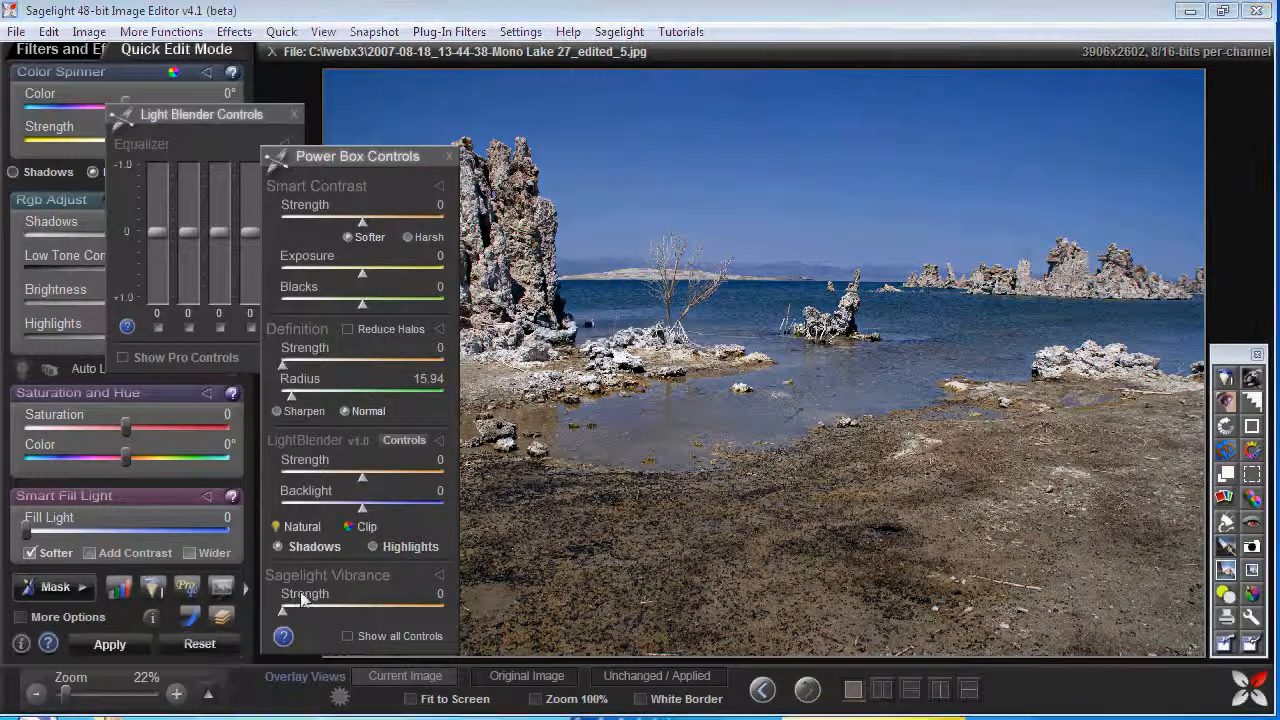
left_click(763, 689)
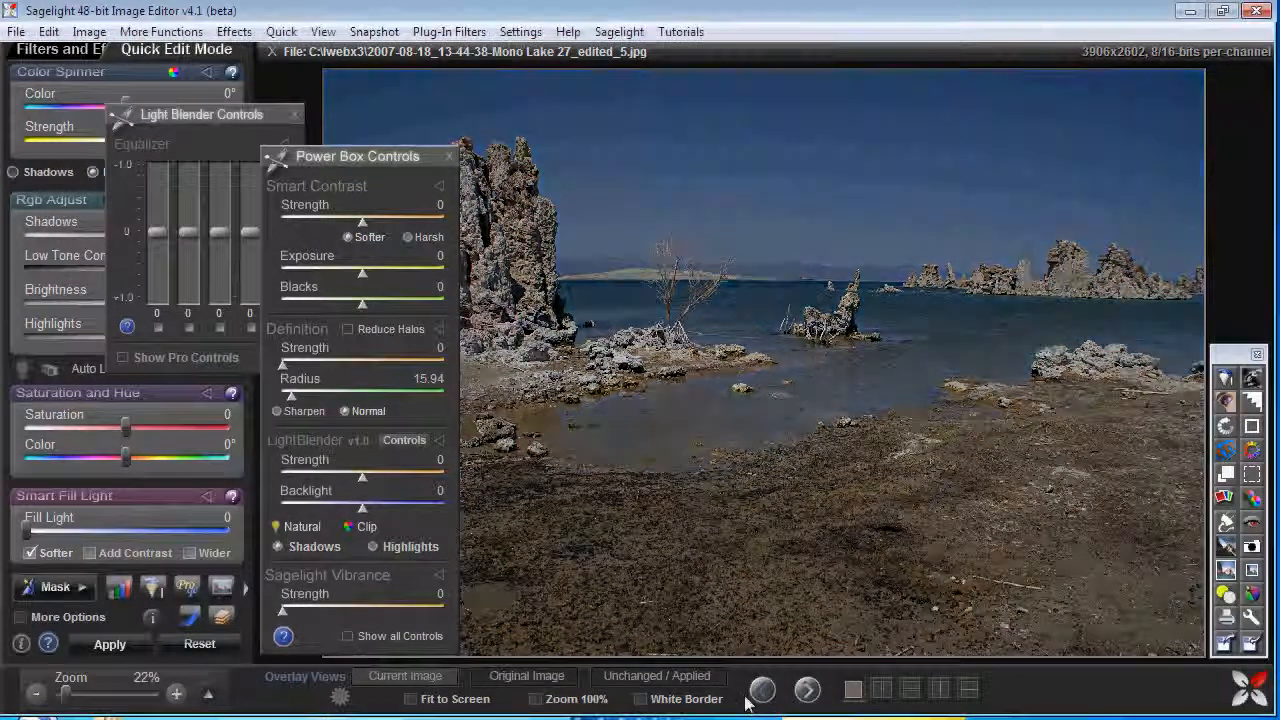
Raise the LightBlender strength for shadows, and set the highlights strength to -50 with Backlight at -15
left_click_drag(362, 476, 395, 478)
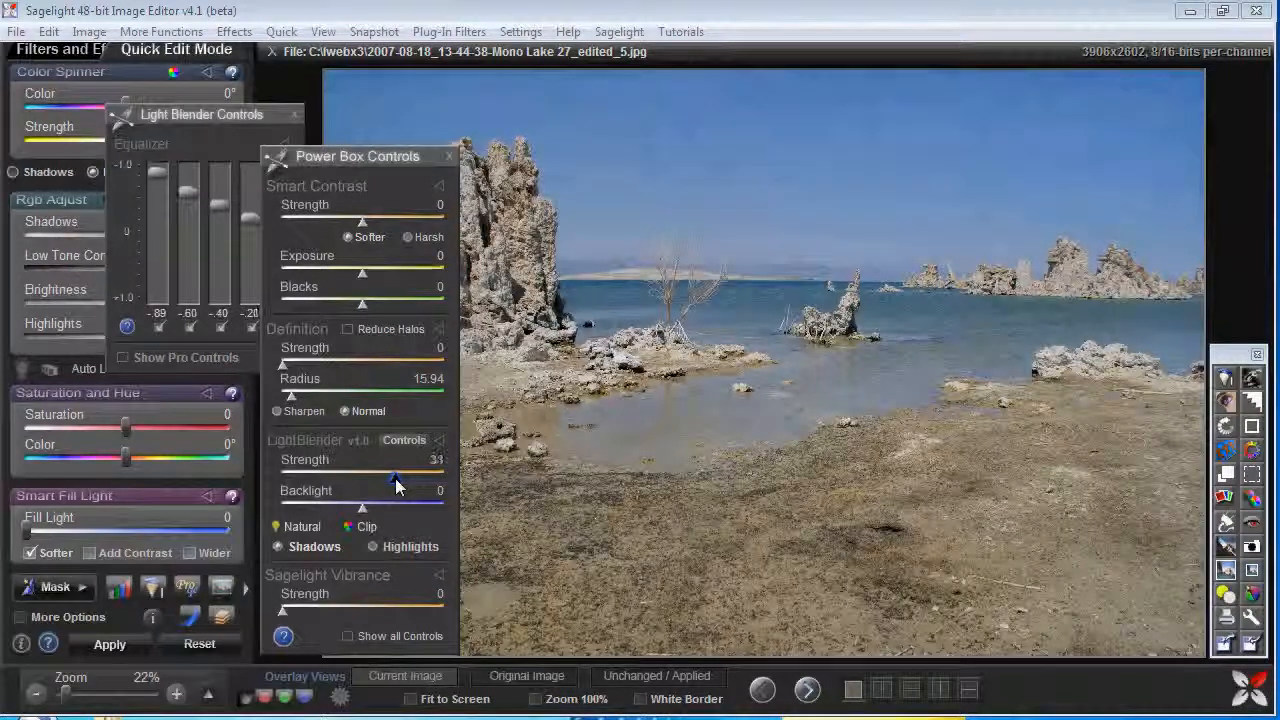
left_click(373, 546)
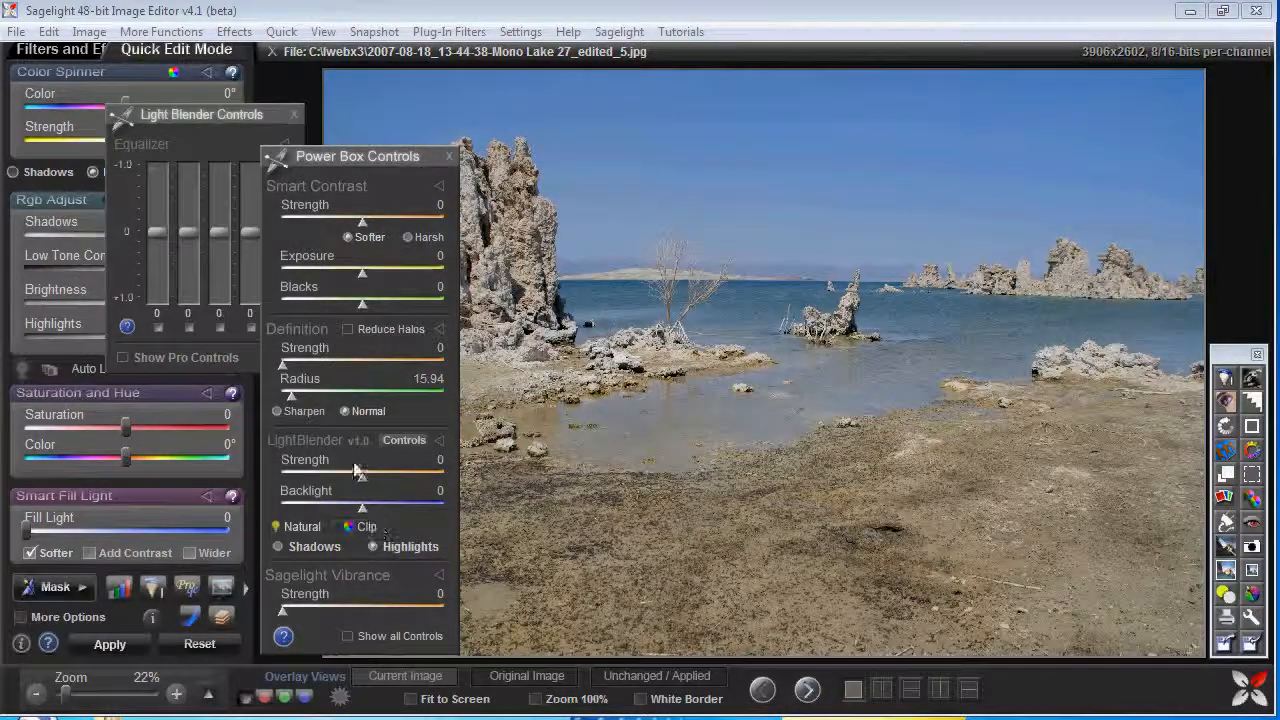
mouse_move(393, 474)
left_mouse_down()
mouse_move(409, 475)
mouse_move(389, 473)
left_mouse_up()
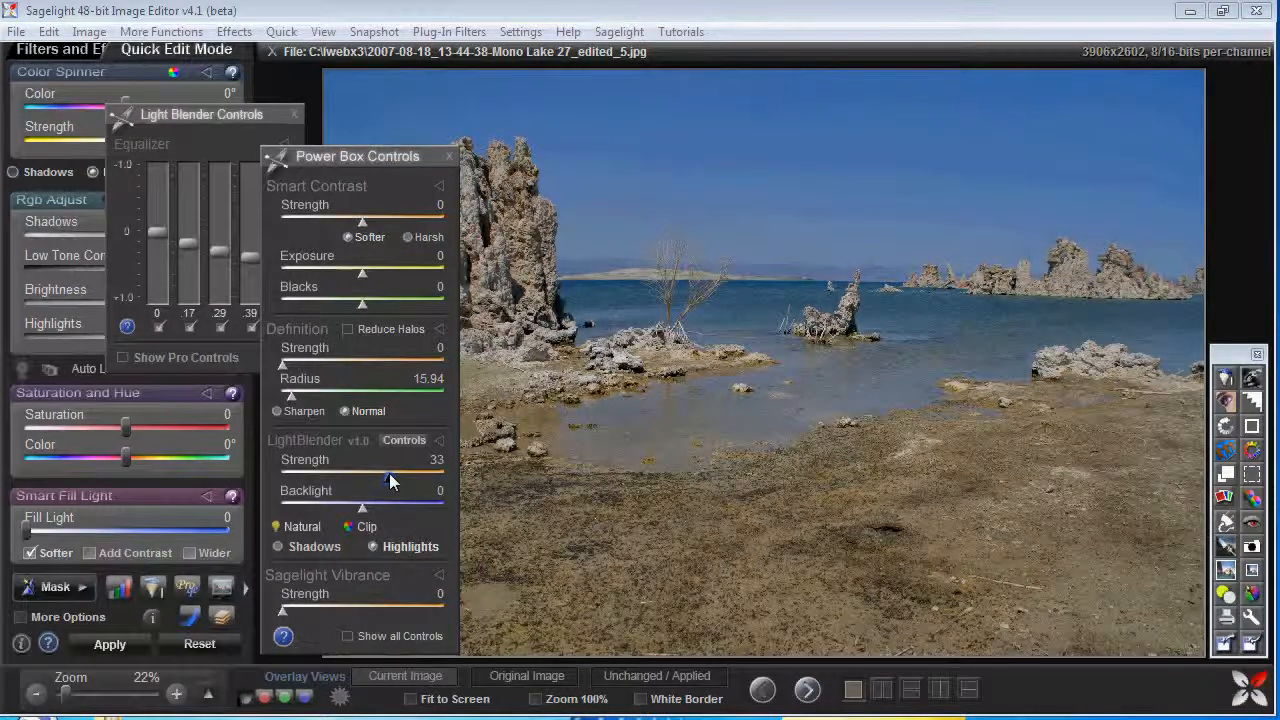
left_click_drag(389, 473, 317, 476)
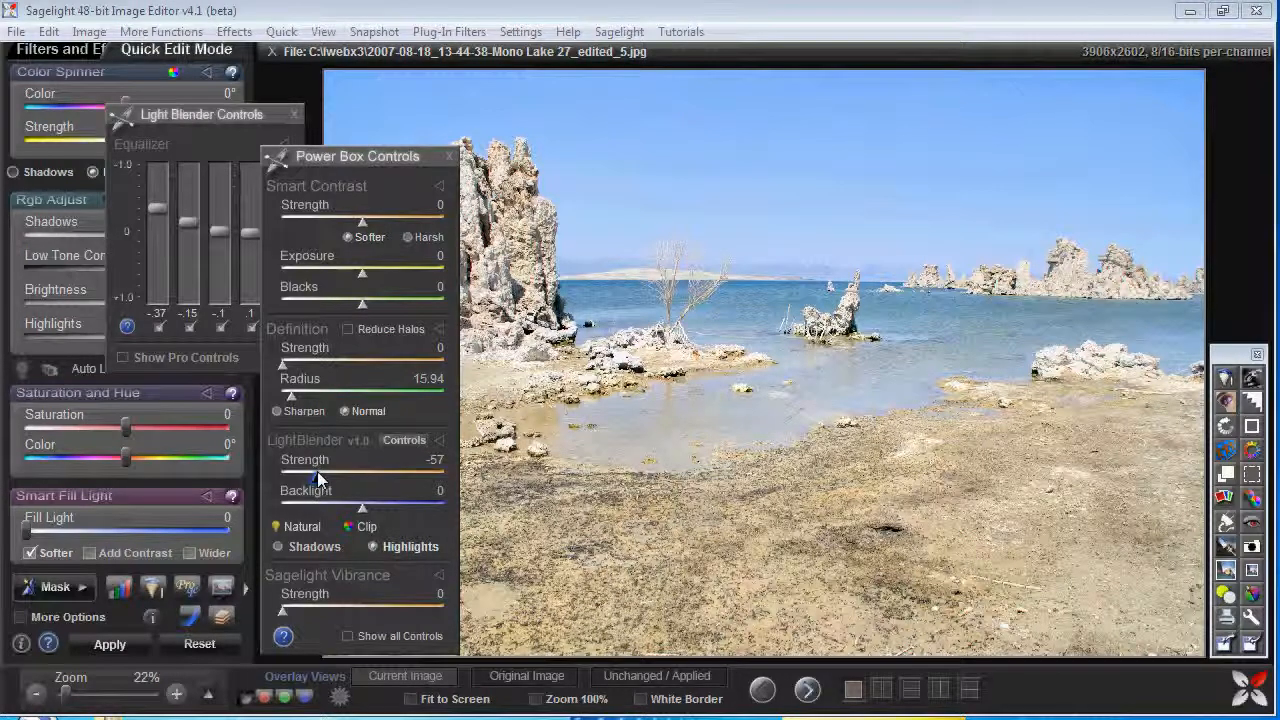
left_click_drag(365, 509, 324, 477)
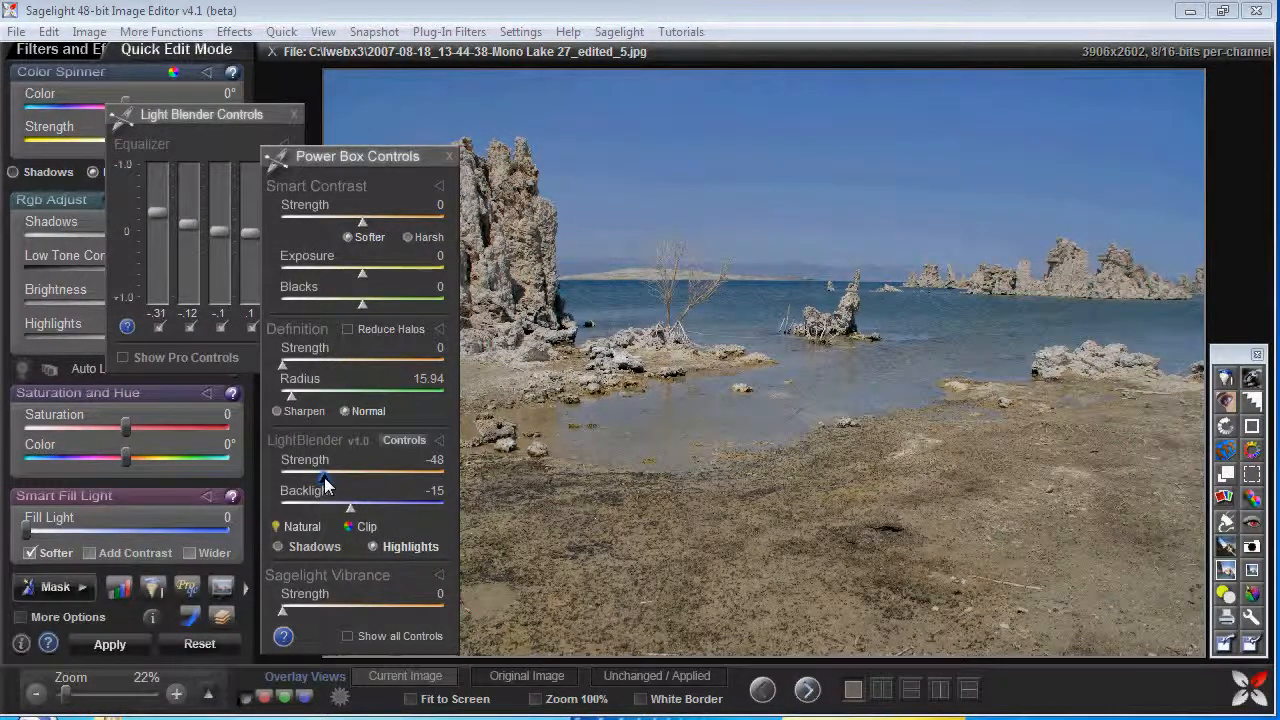
Set the Smart Contrast Blacks to 49 and the LightBlender shadows strength to 38, leaving the shadows Backlight at 0
left_click_drag(363, 303, 403, 302)
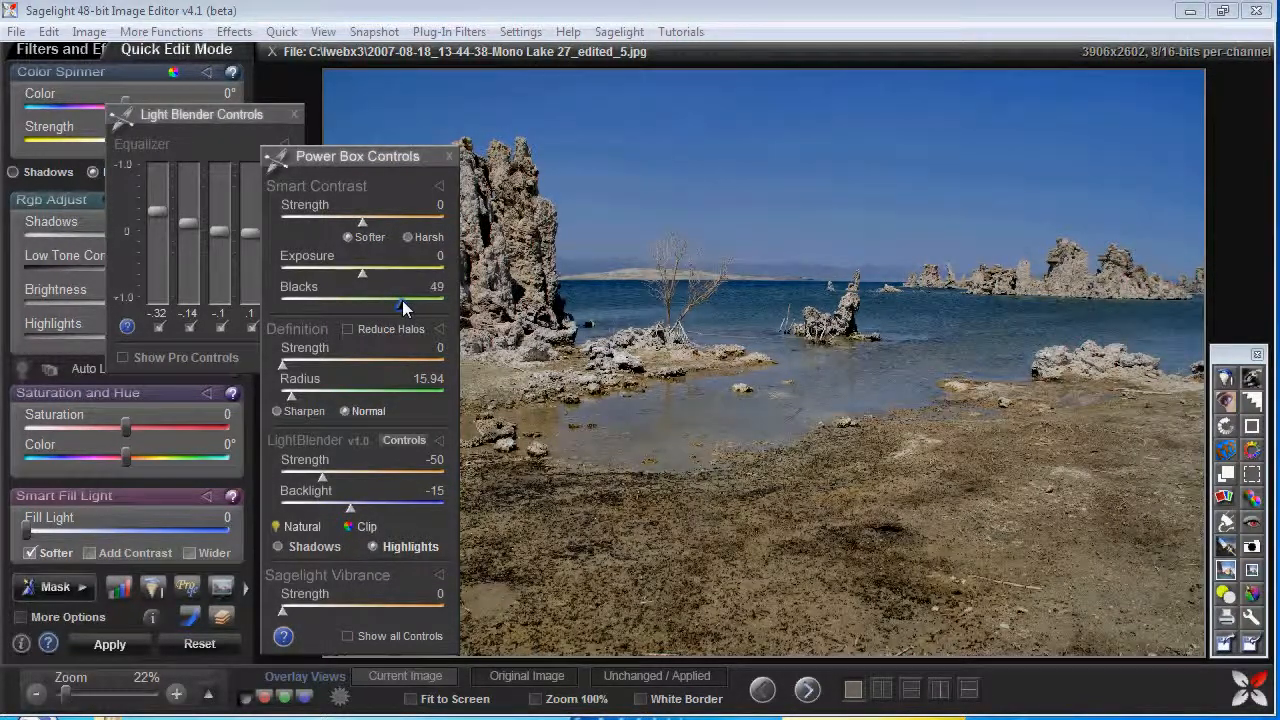
left_click(310, 548)
left_click_drag(383, 480, 395, 481)
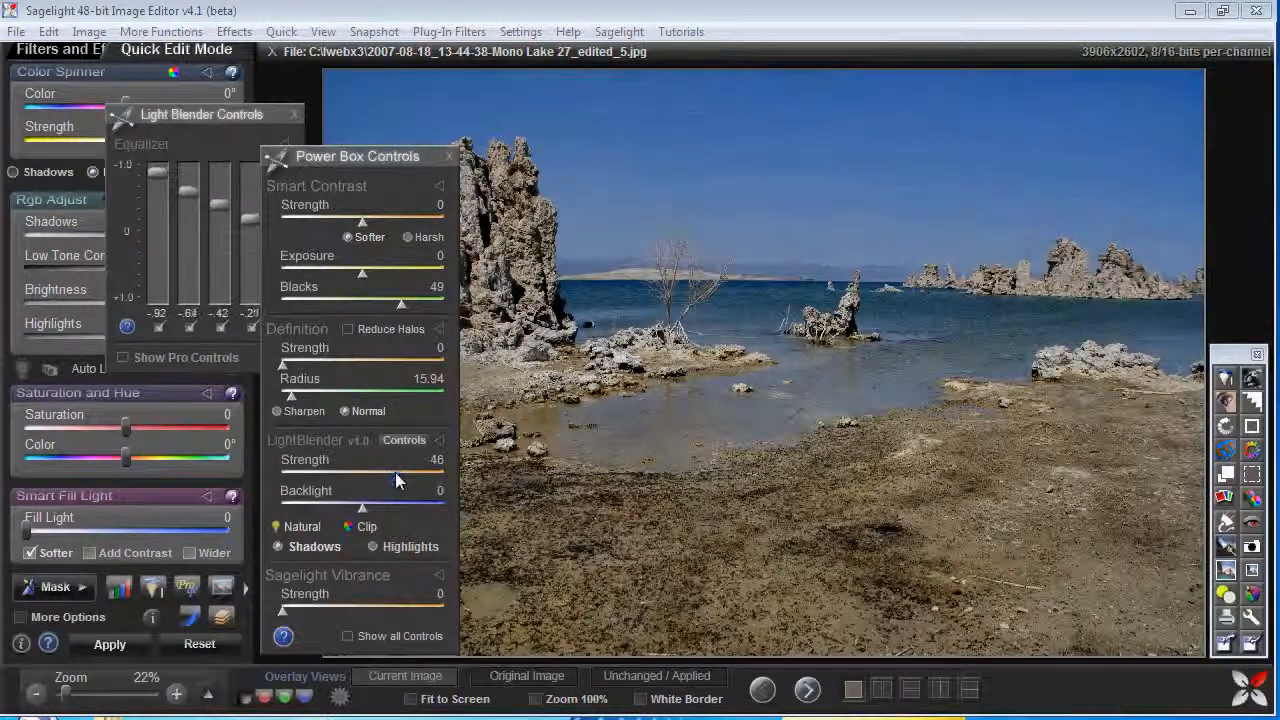
left_click_drag(362, 506, 367, 508)
scroll(368, 506, "down", 2)
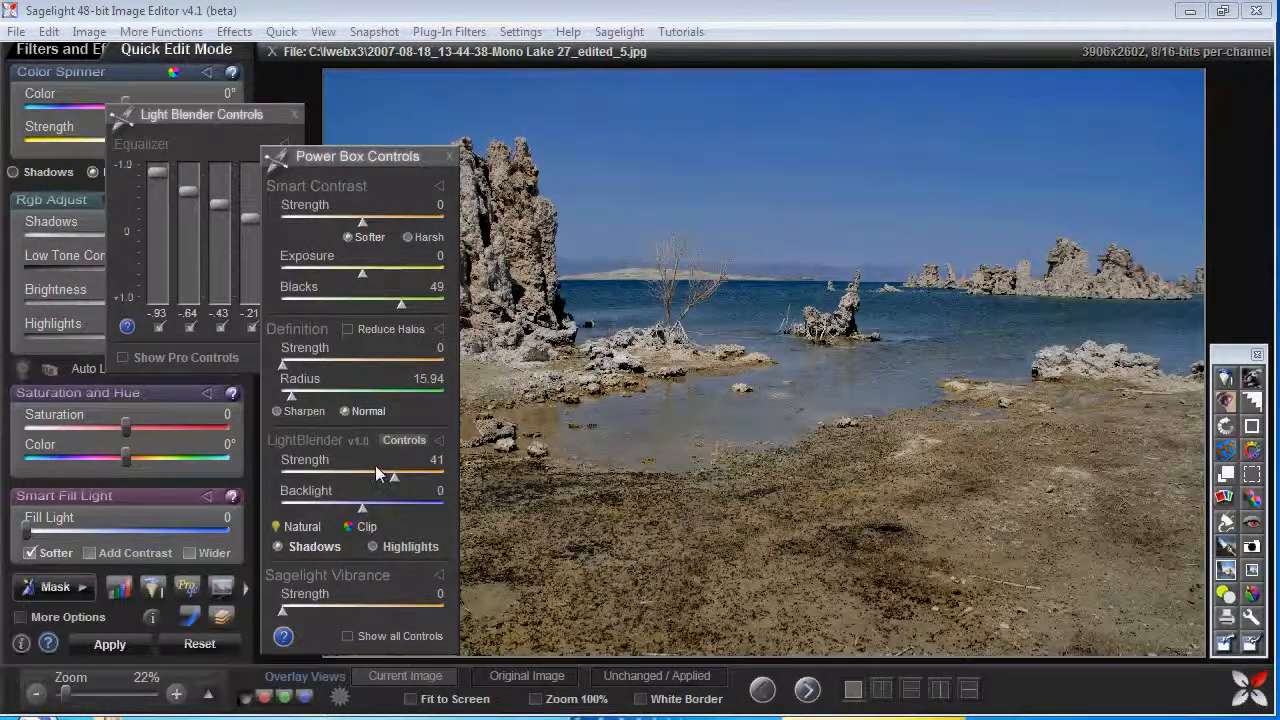
scroll(375, 467, "down", 3)
scroll(375, 467, "up", 3)
scroll(375, 467, "down", 3)
scroll(375, 466, "up", 4)
scroll(375, 466, "down", 3)
Set Definition to radius 60.57 and strength 44 and Vibrance strength to 13, and switch the LightBlender to highlights
left_click(307, 390)
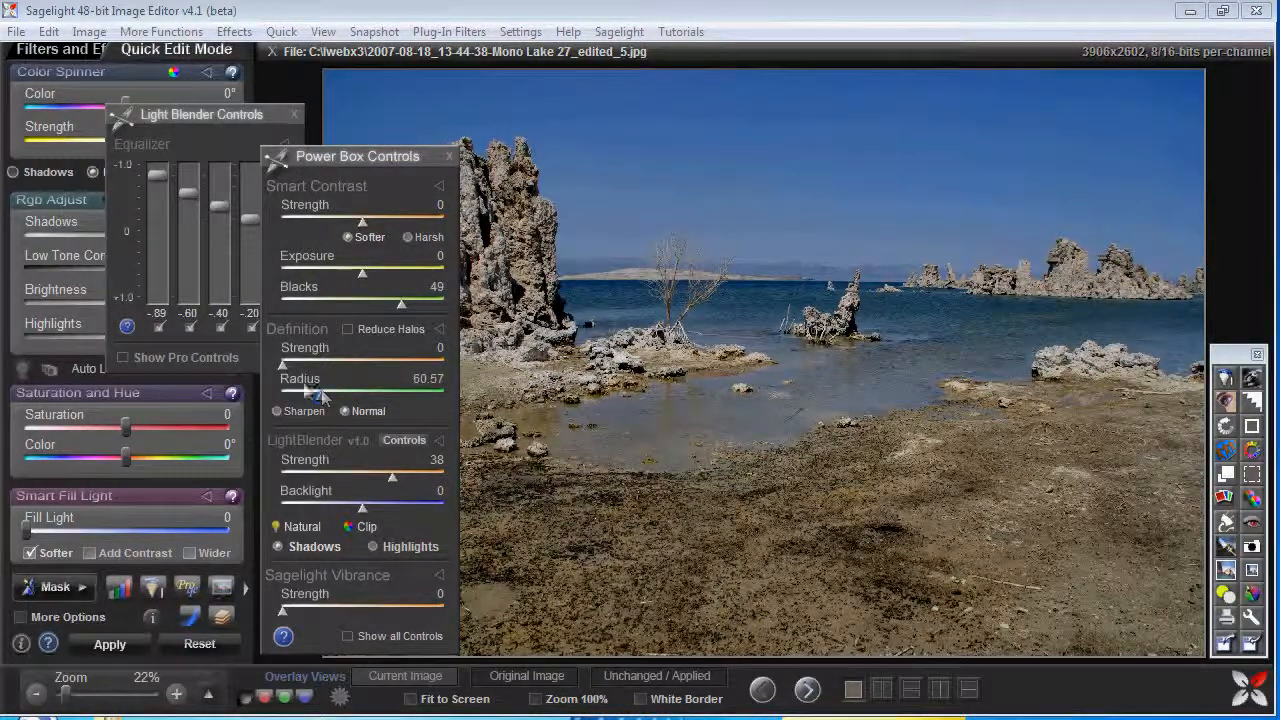
left_click_drag(283, 366, 317, 366)
left_click(314, 550)
left_click_drag(283, 613, 300, 607)
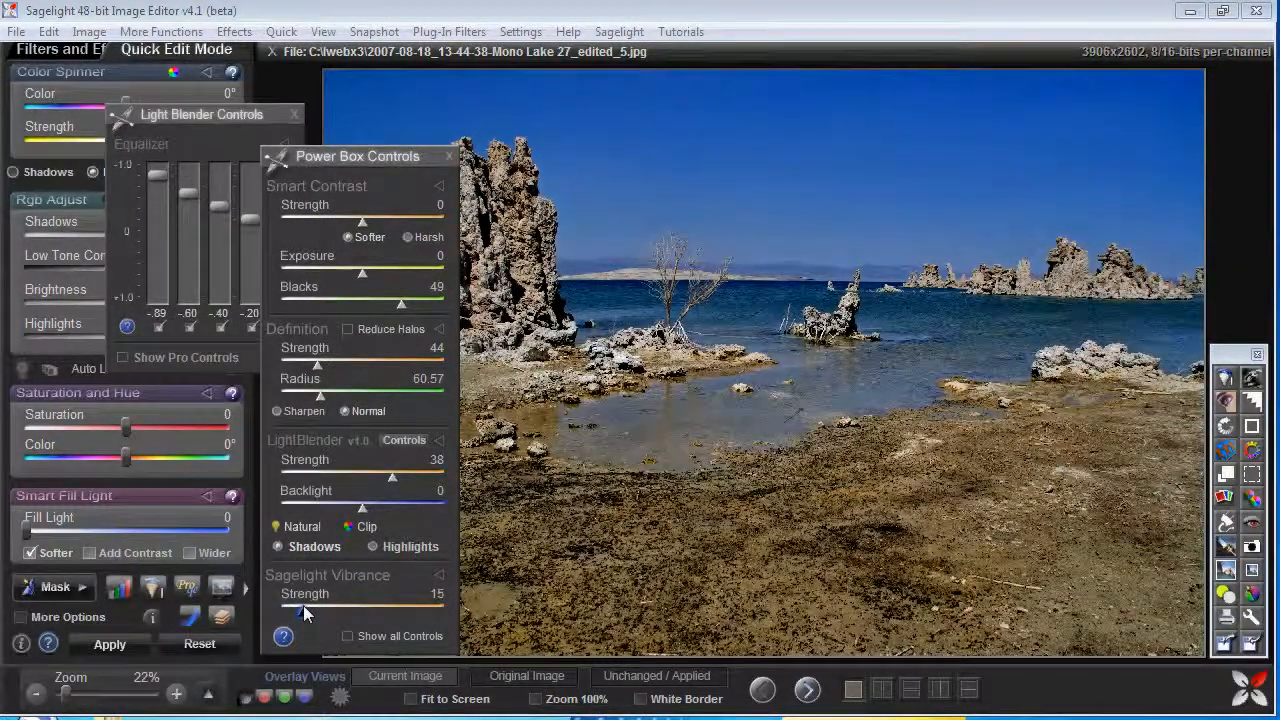
left_click(374, 547)
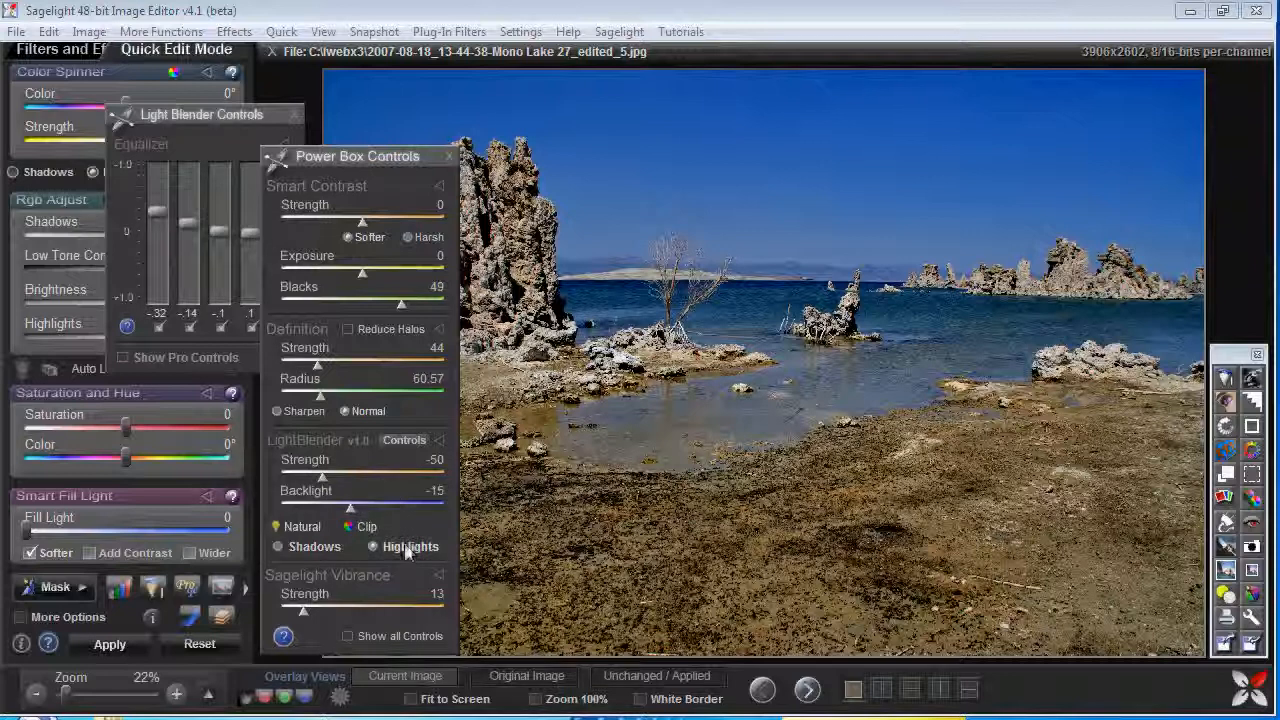
Set the second, third and fourth bands of the LightBlender highlights equalizer to -.35, -.17 and .18
left_click_drag(297, 178, 394, 269)
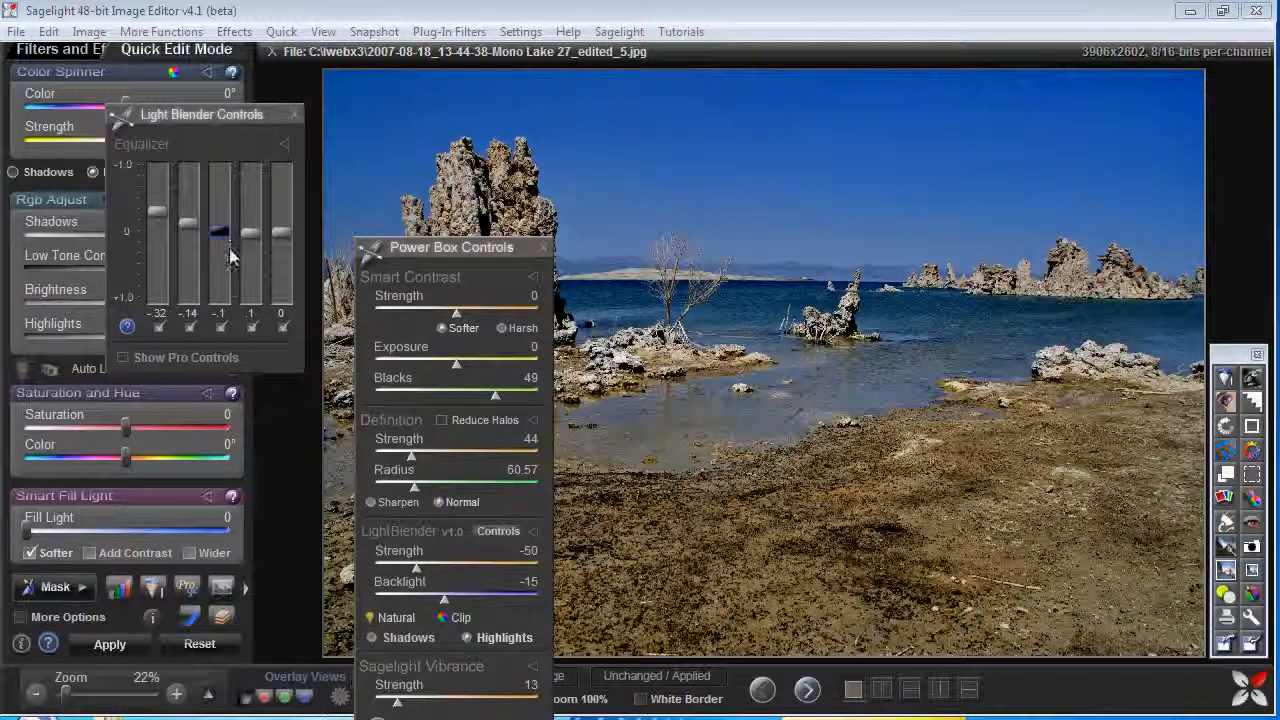
scroll(243, 251, "up", 1)
scroll(243, 251, "up", 1)
scroll(219, 253, "up", 2)
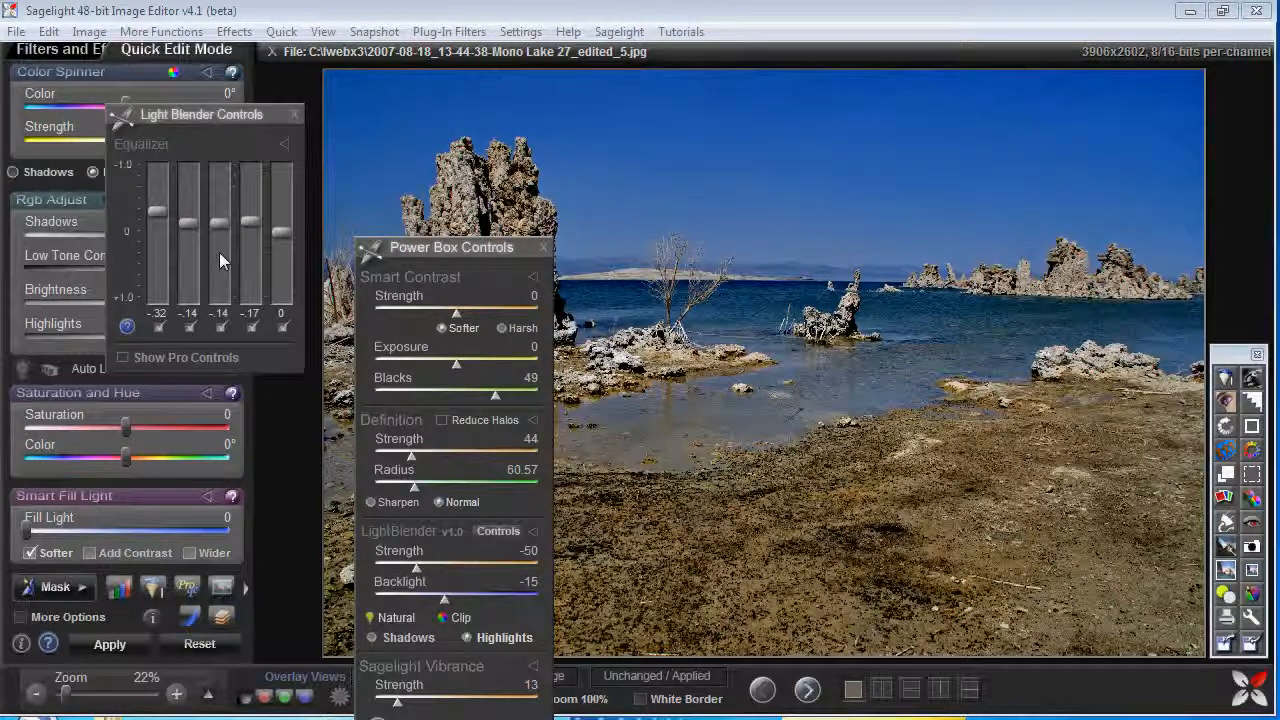
scroll(196, 255, "up", 1)
scroll(196, 255, "up", 3)
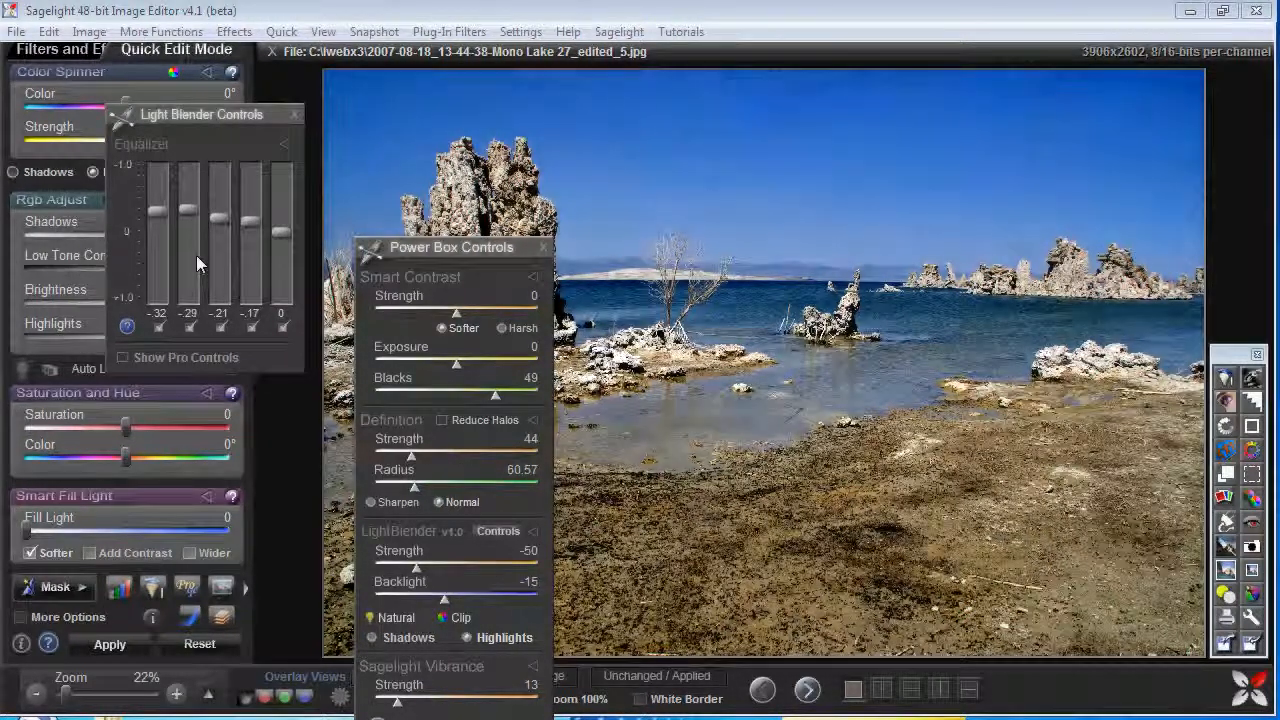
scroll(225, 261, "down", 1)
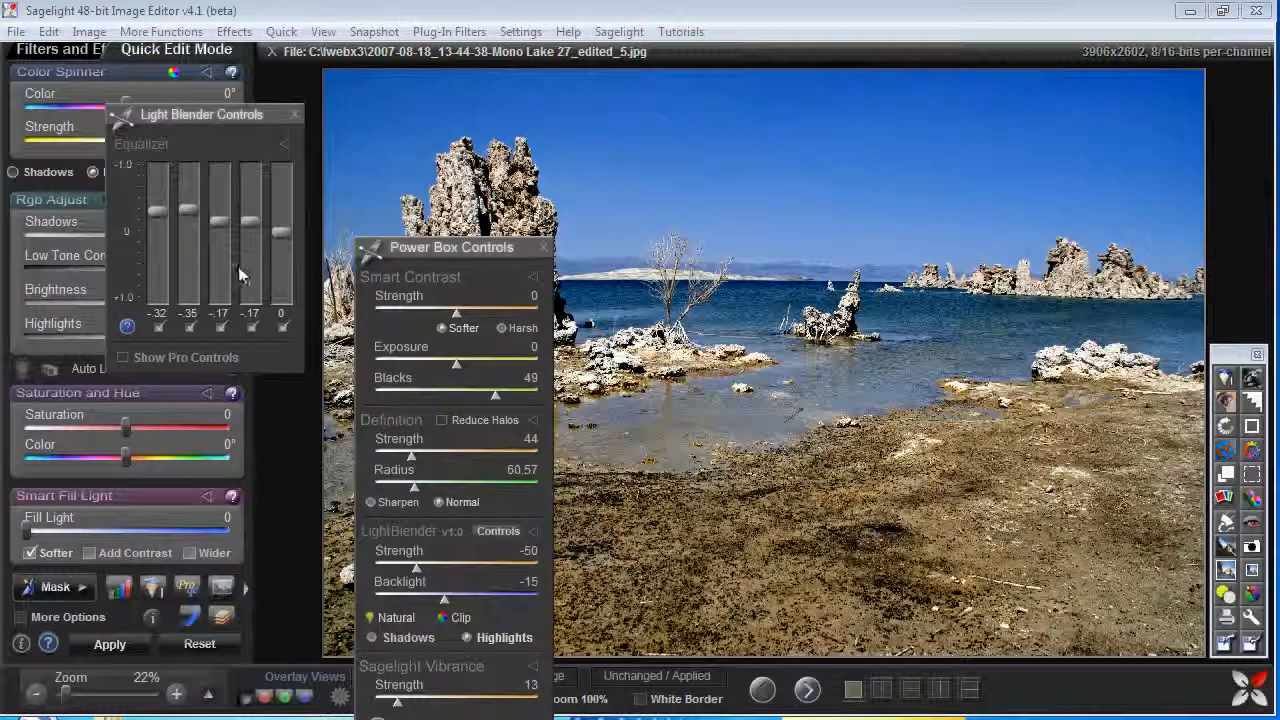
scroll(240, 265, "down", 2)
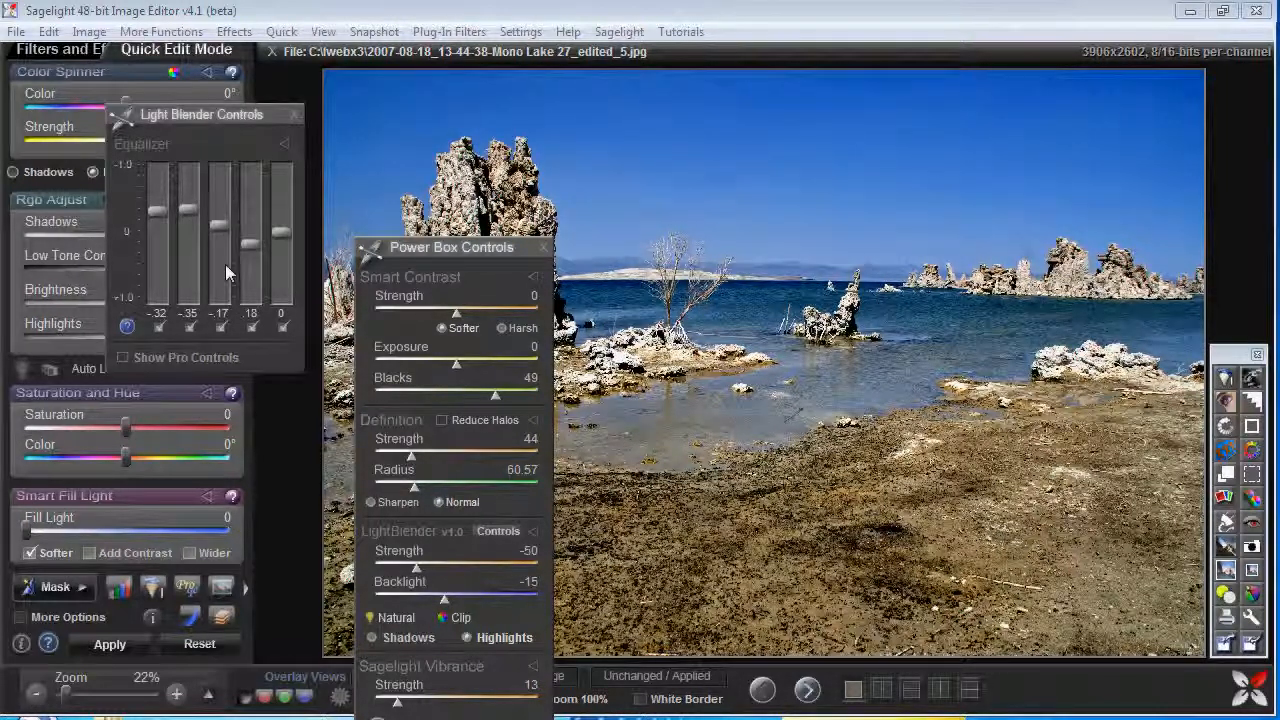
Switch the LightBlender to shadows and set its equalizer's second band to -.54, fourth to 0 and fifth to .12
left_click(387, 620)
scroll(278, 262, "down", 2)
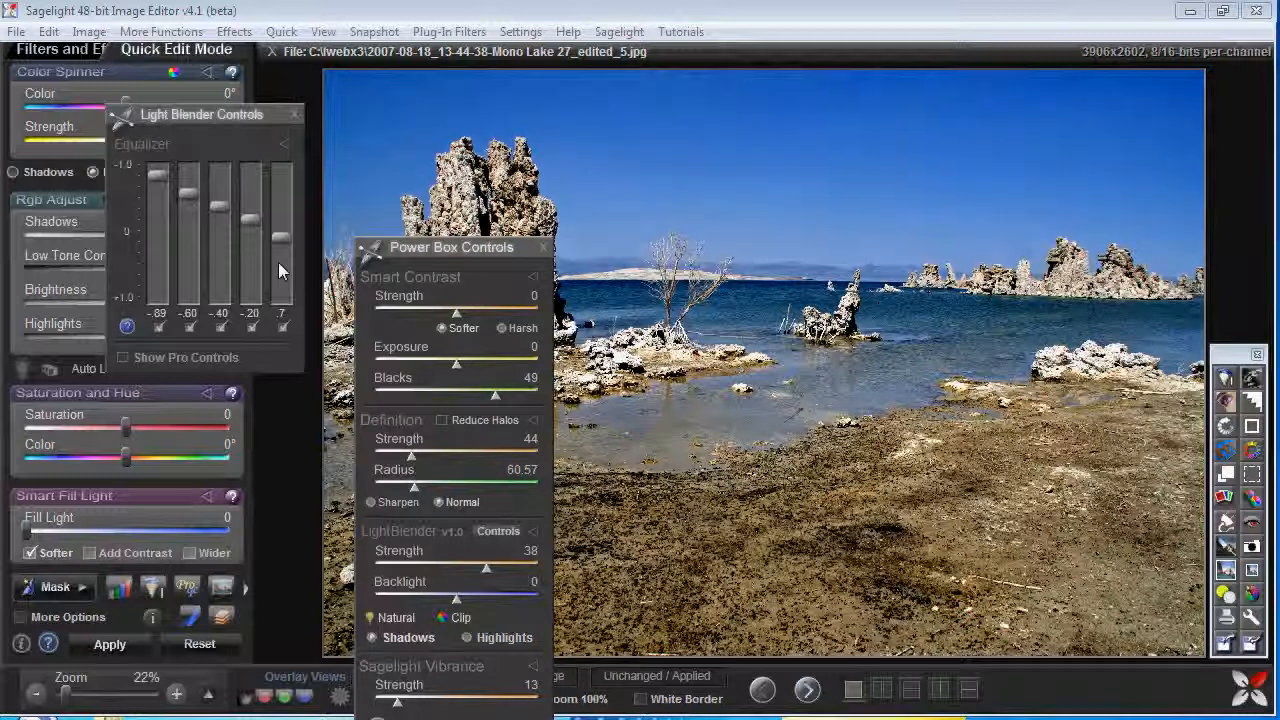
scroll(248, 272, "down", 2)
scroll(248, 272, "down", 3)
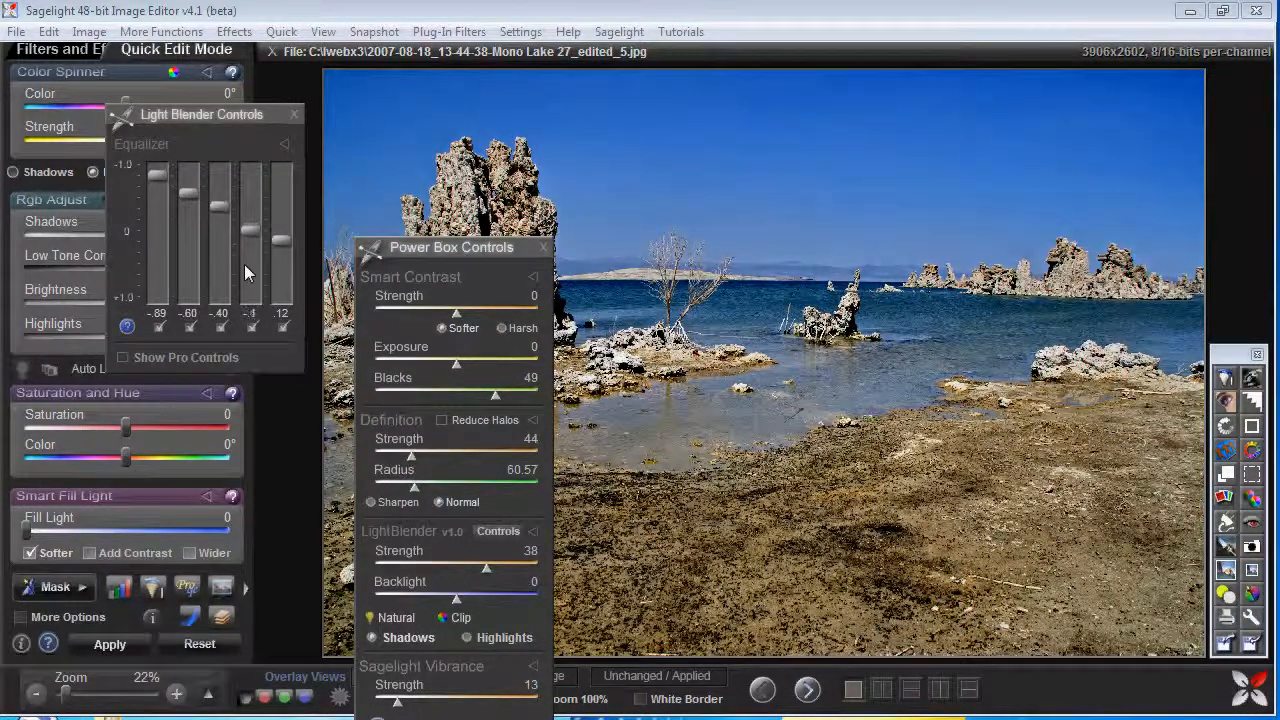
scroll(244, 264, "up", 6)
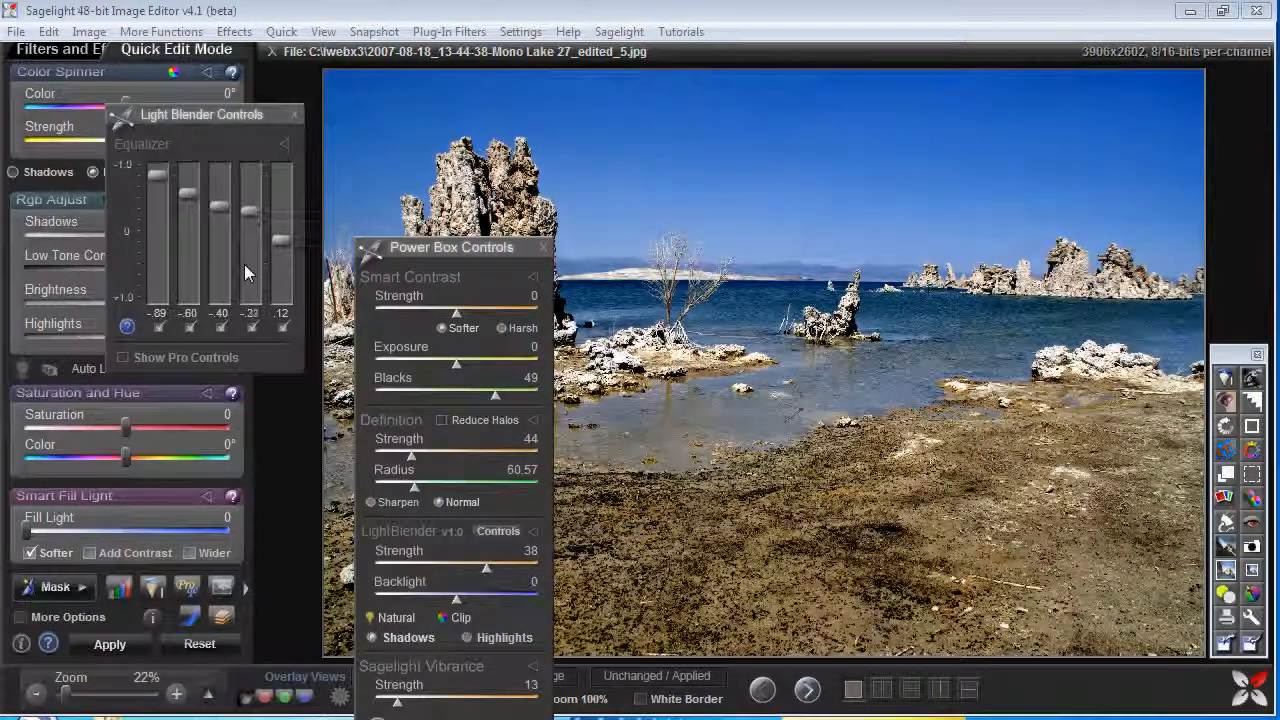
scroll(244, 264, "down", 4)
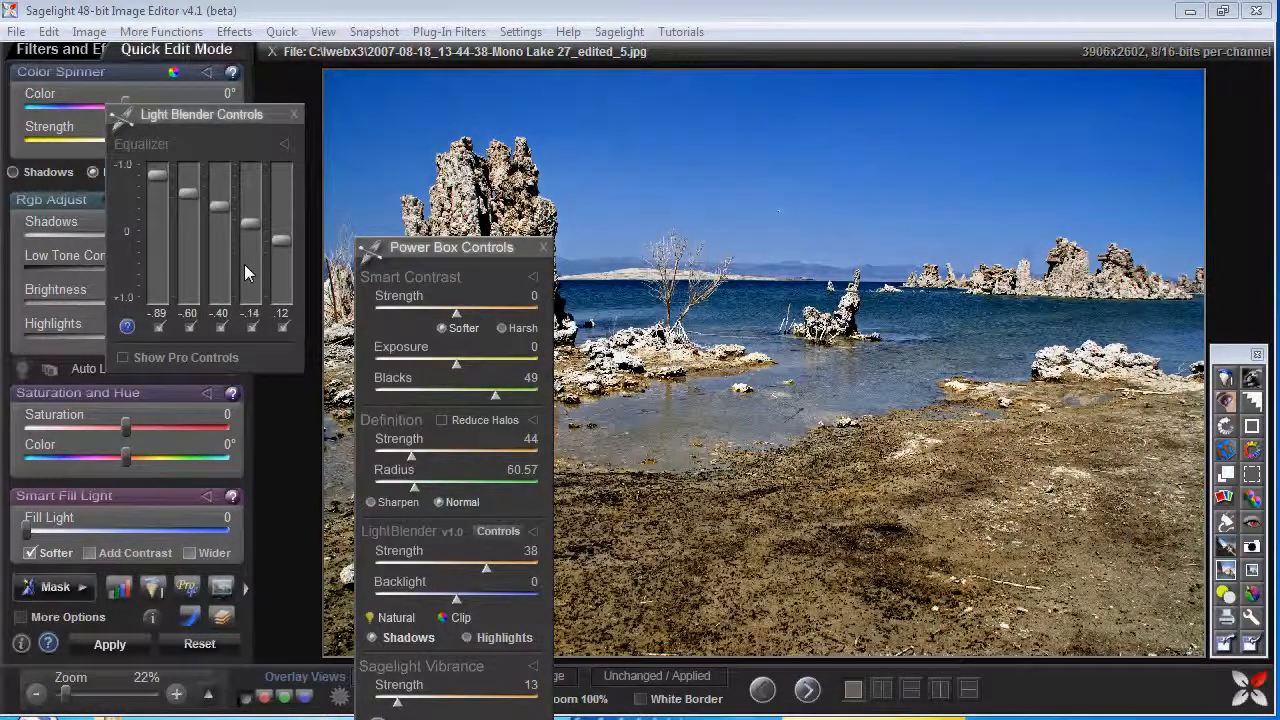
scroll(182, 232, "down", 2)
scroll(182, 240, "up", 1)
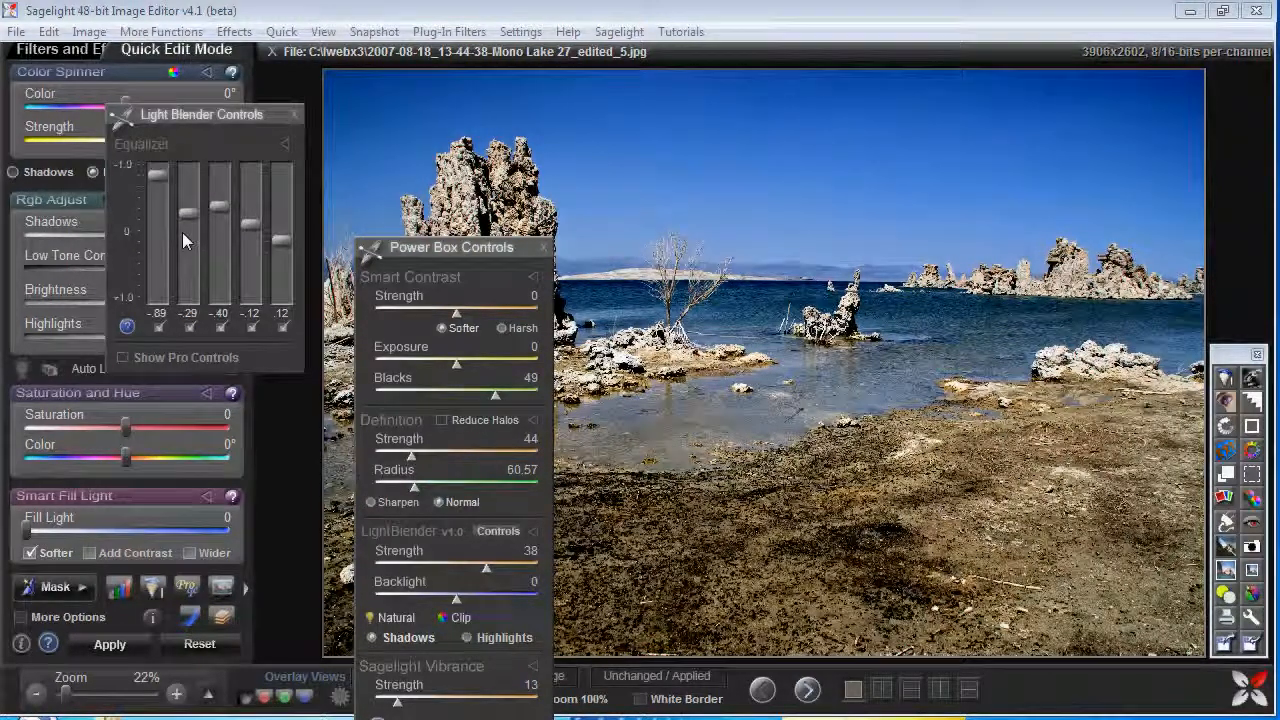
scroll(182, 240, "down", 1)
scroll(246, 248, "down", 2)
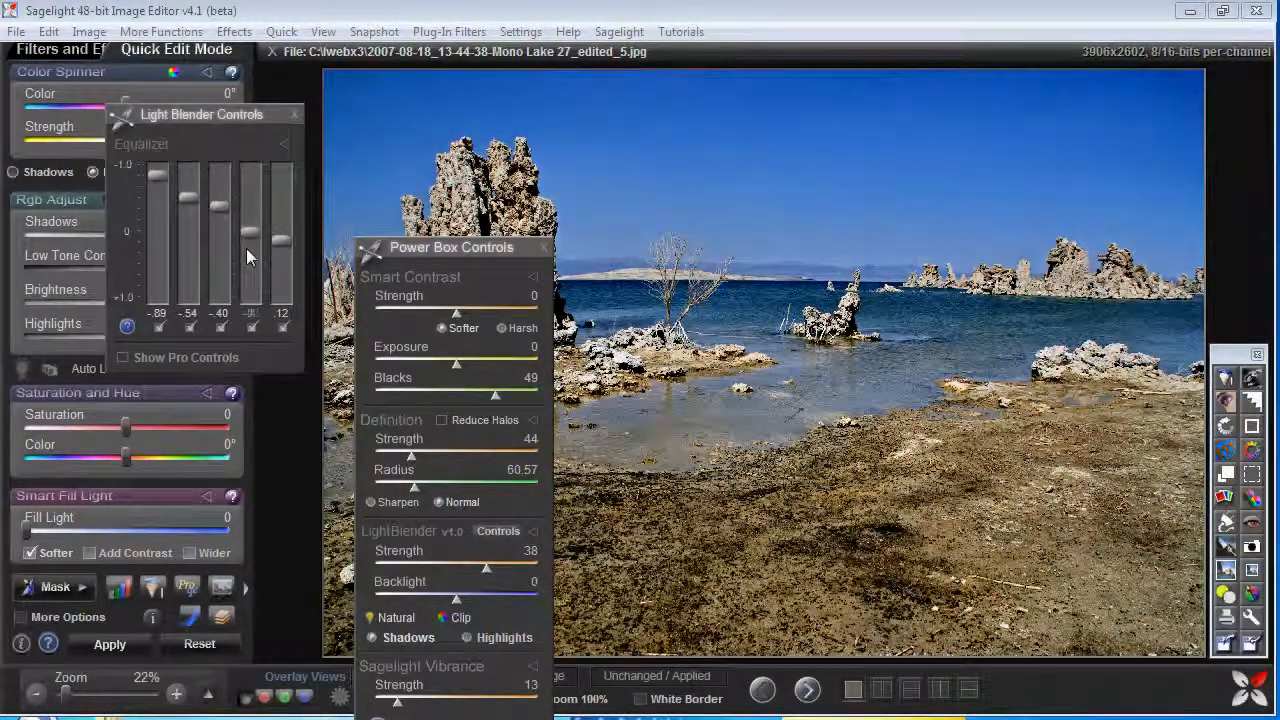
Set the shadows equalizer's fourth band to -.4 and third band to -.31, and apply the lake photo's adjustments
left_click_drag(514, 262, 310, 401)
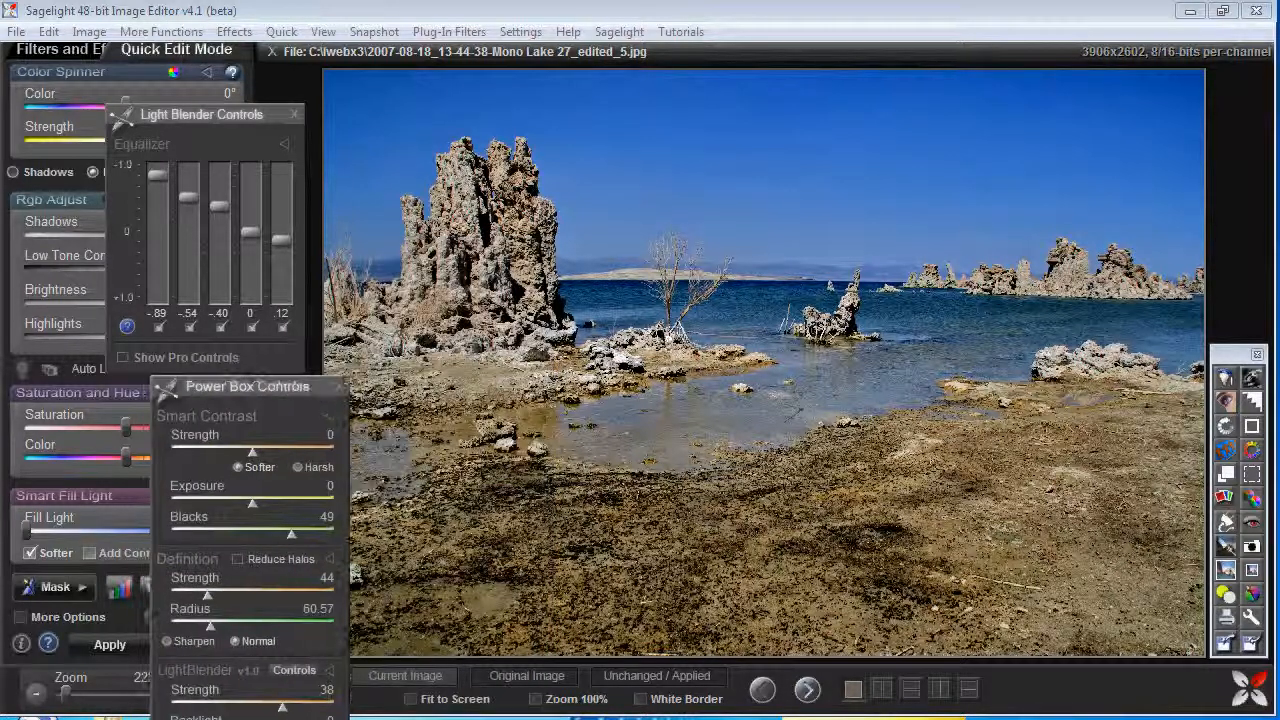
scroll(249, 233, "up", 1)
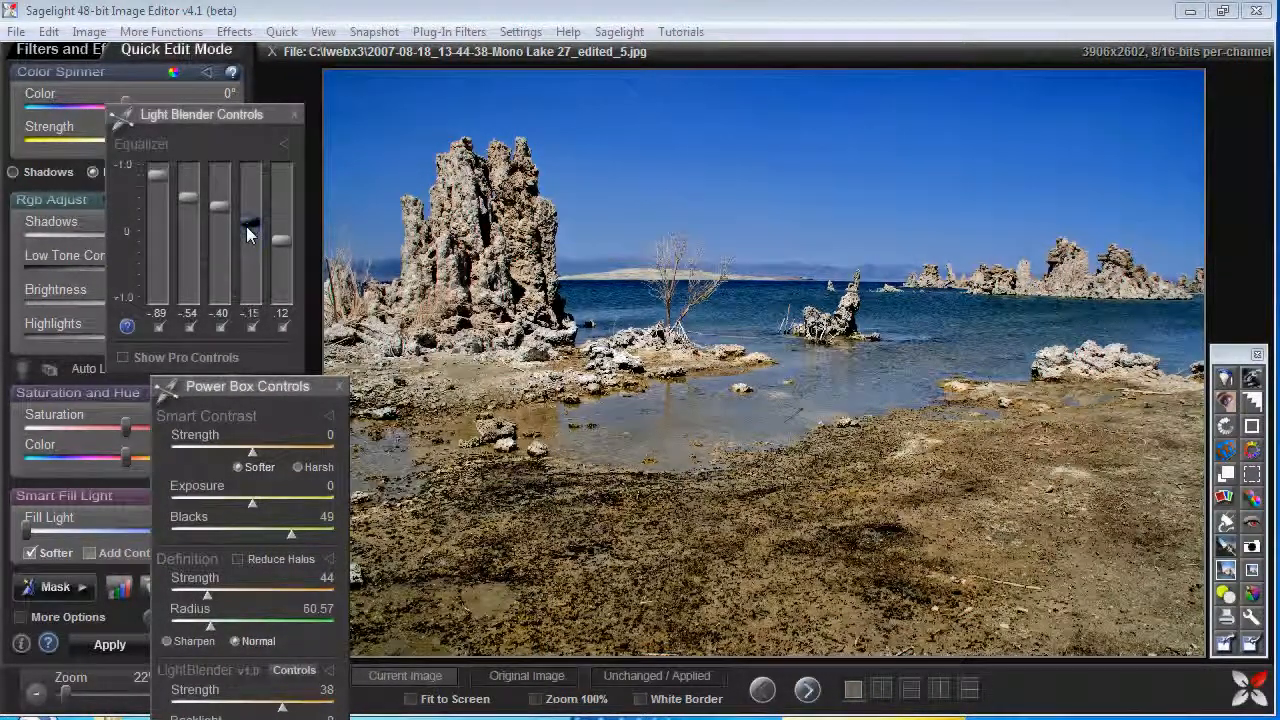
scroll(249, 233, "down", 2)
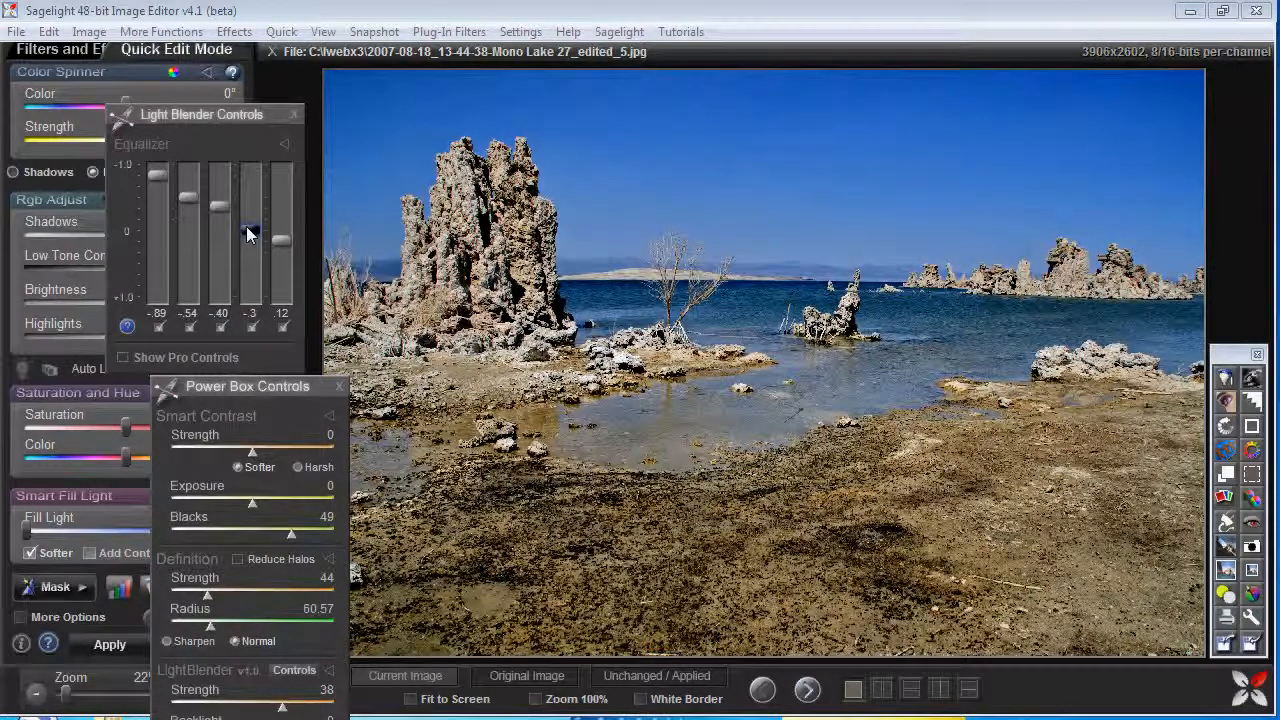
scroll(249, 233, "up", 1)
scroll(216, 233, "down", 2)
scroll(177, 263, "up", 1)
scroll(177, 263, "down", 1)
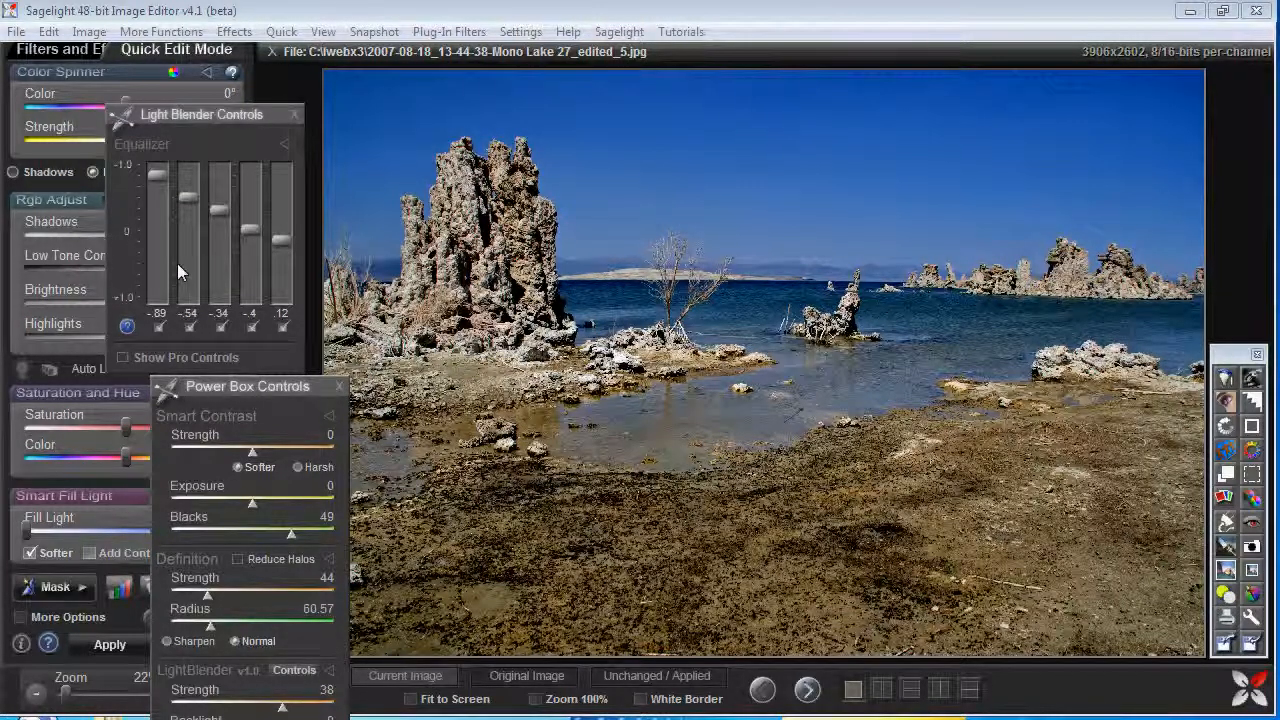
scroll(225, 266, "down", 2)
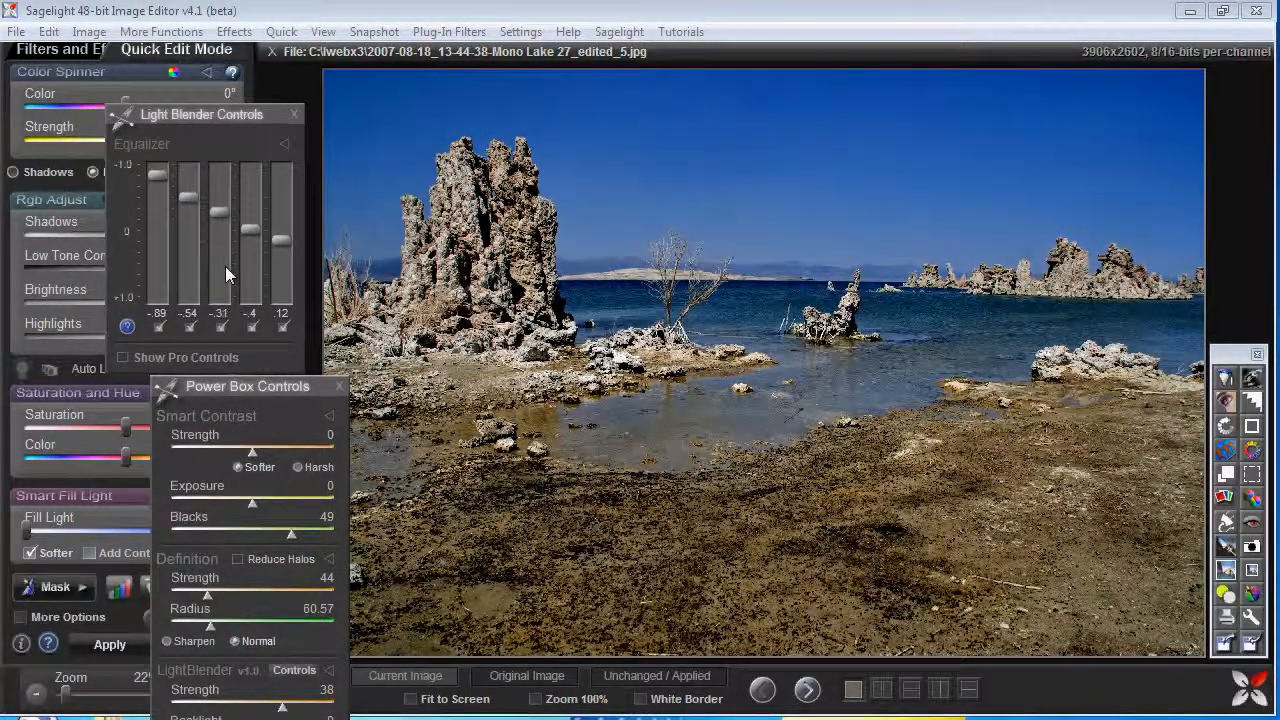
left_click(104, 640)
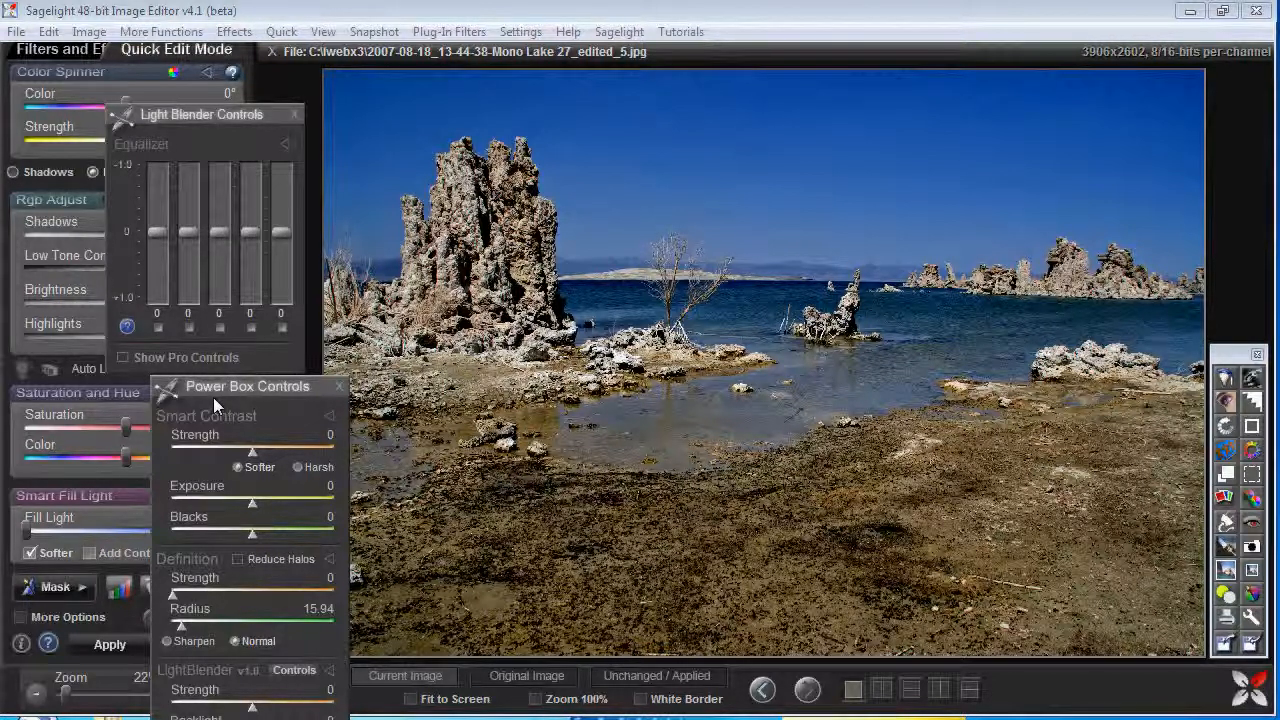
Set the LightBlender shadows strength to 28 and the first four equalizer bands to -.64, -.35, -.10 and -.6
left_click_drag(254, 710, 277, 710)
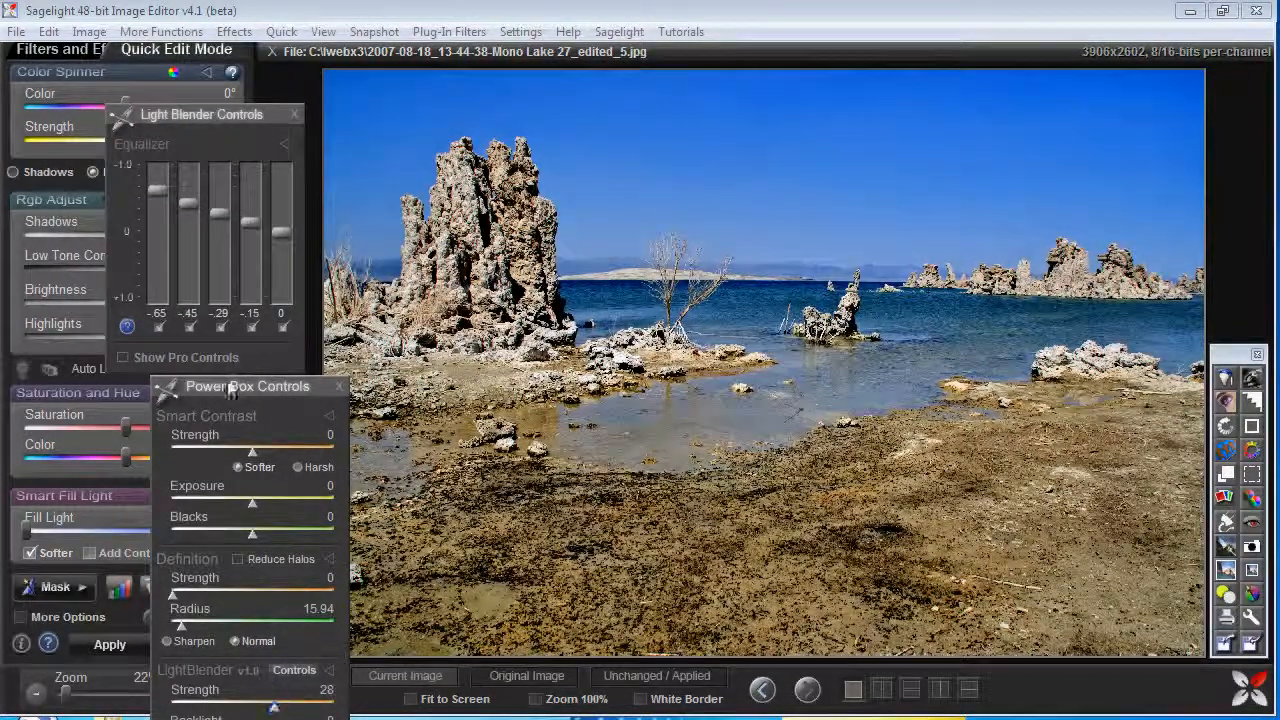
left_click(184, 262)
left_click(184, 262)
left_click(212, 252)
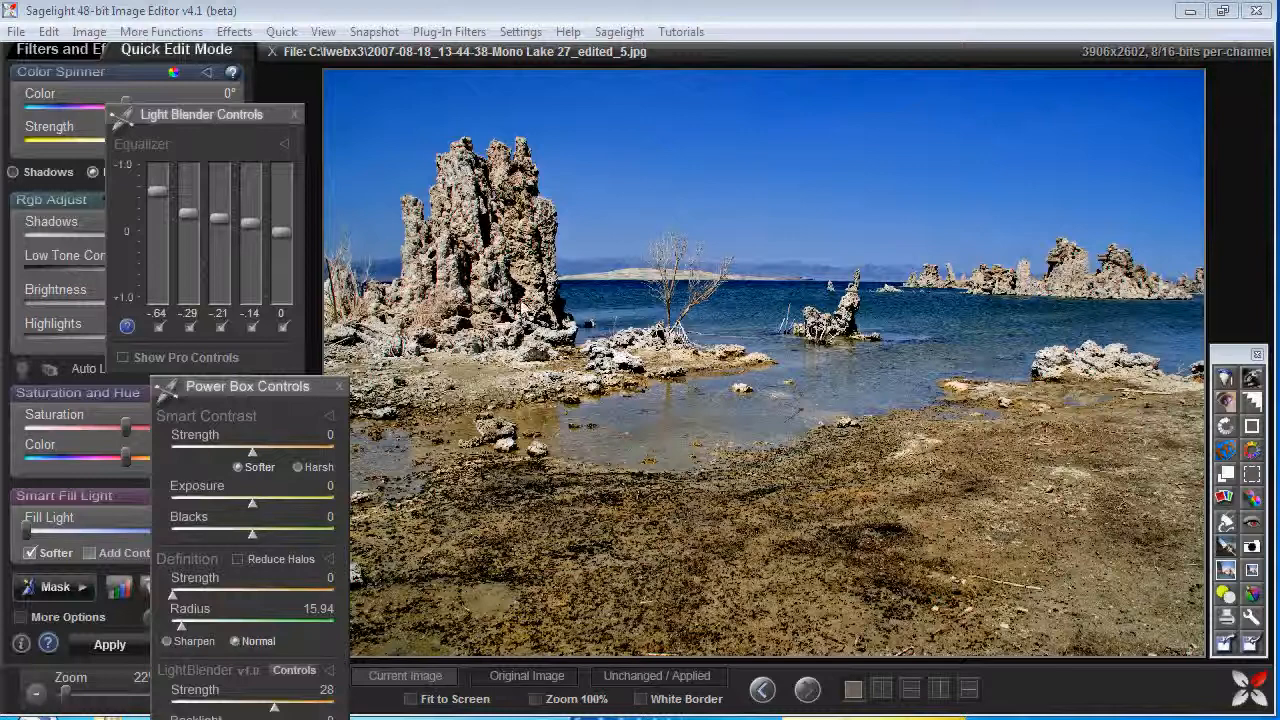
left_click(216, 257)
left_click(216, 257)
left_click(242, 258)
left_click(242, 258)
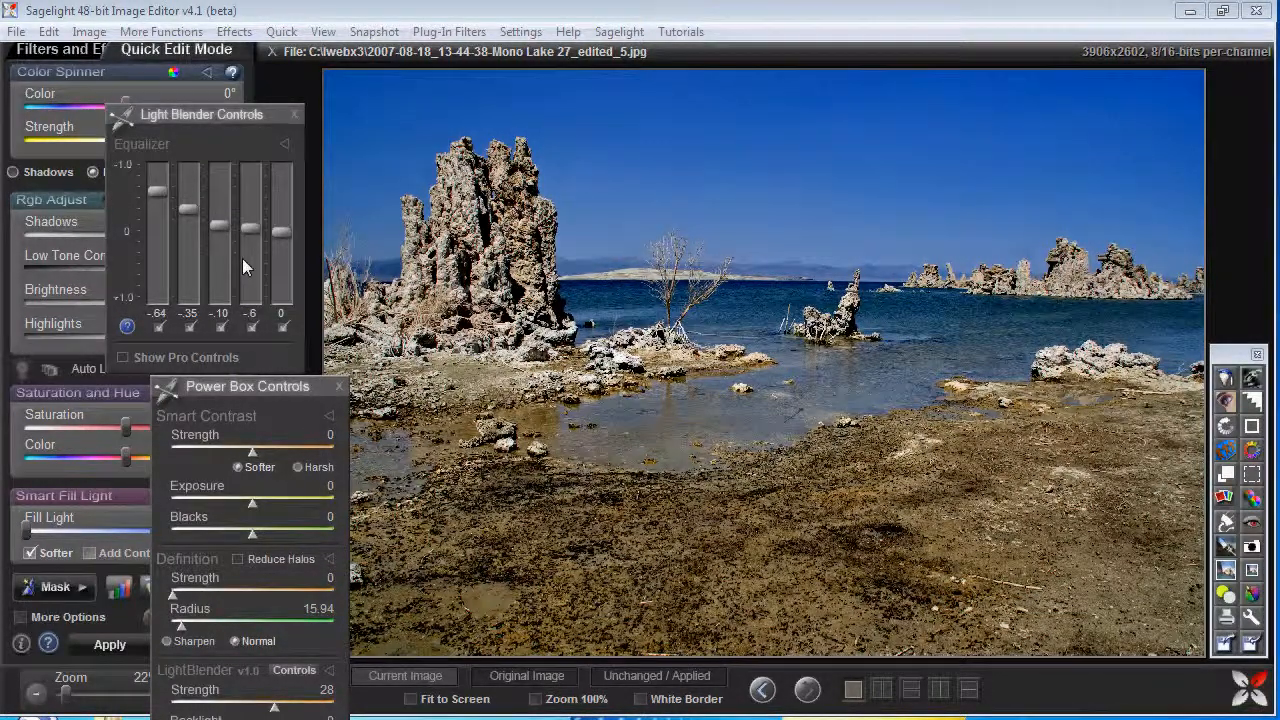
Switch the LightBlender to highlights, try a strength of -40 and reset that strength
left_click(252, 670)
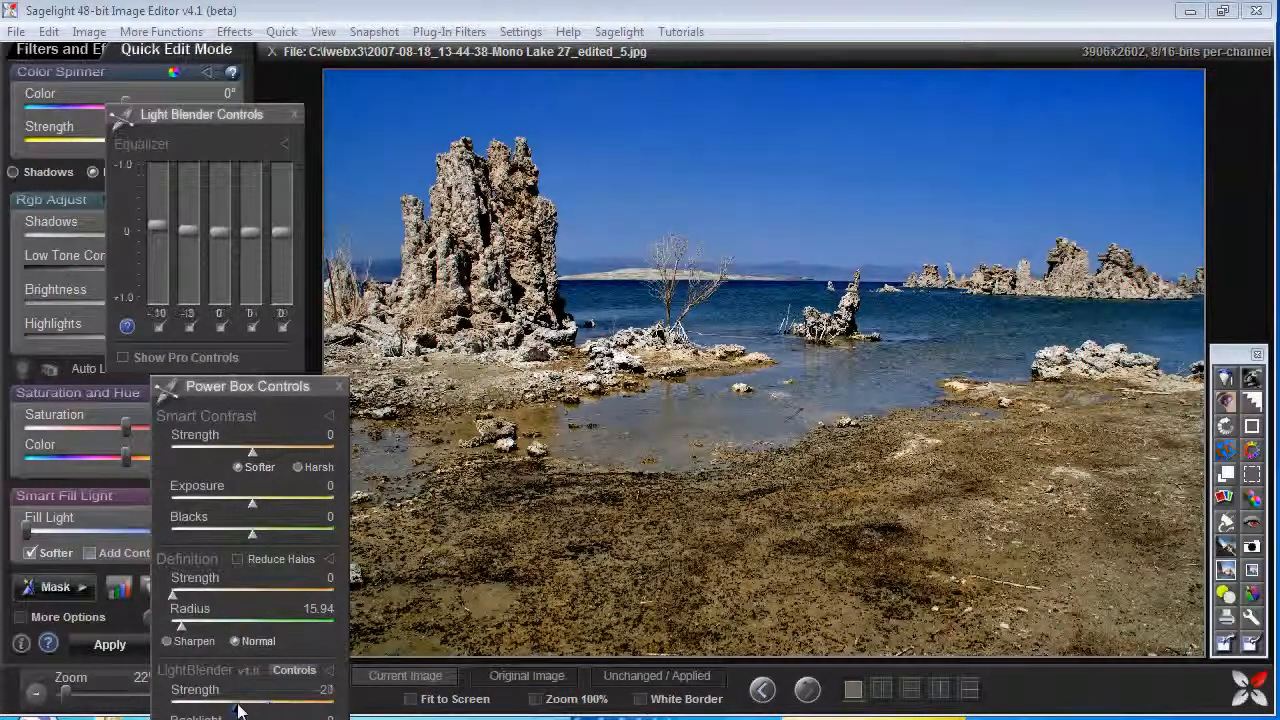
left_click_drag(258, 705, 223, 709)
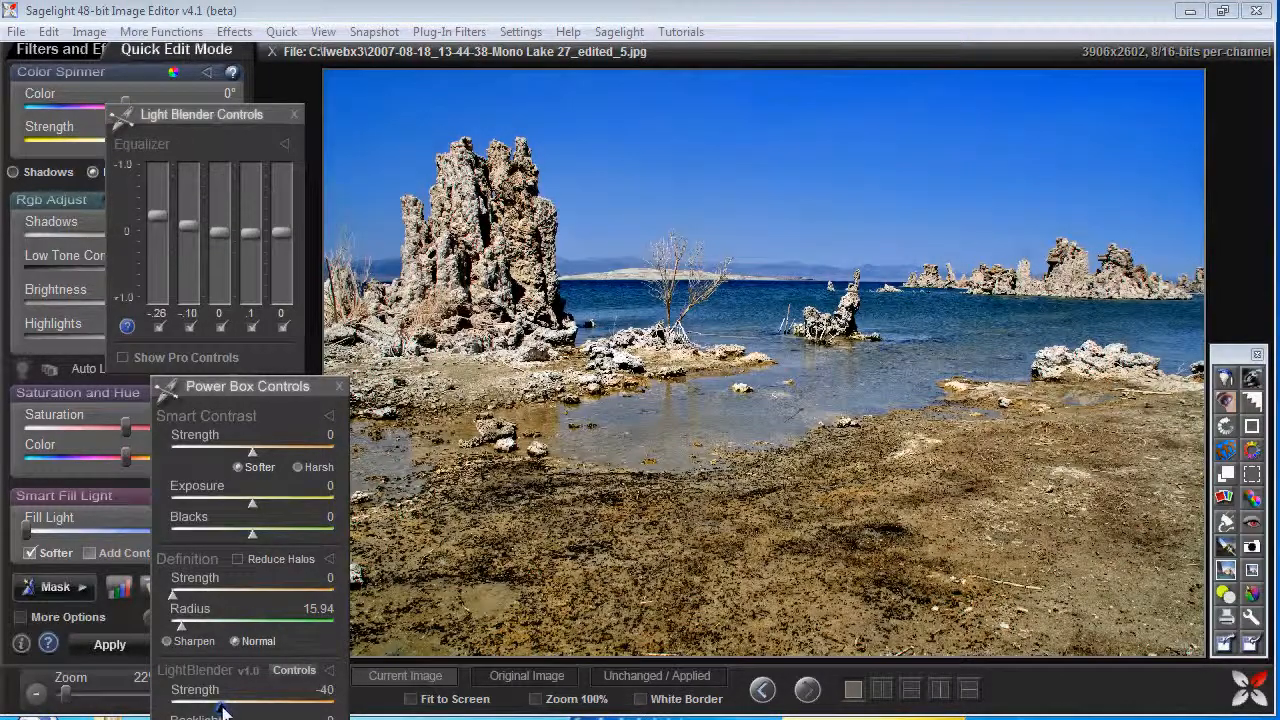
right_click(225, 709)
Set the first four bands of the highlights equalizer to -.17, 0, .29 and .31
left_click_drag(160, 232, 149, 185)
left_click_drag(250, 224, 183, 247)
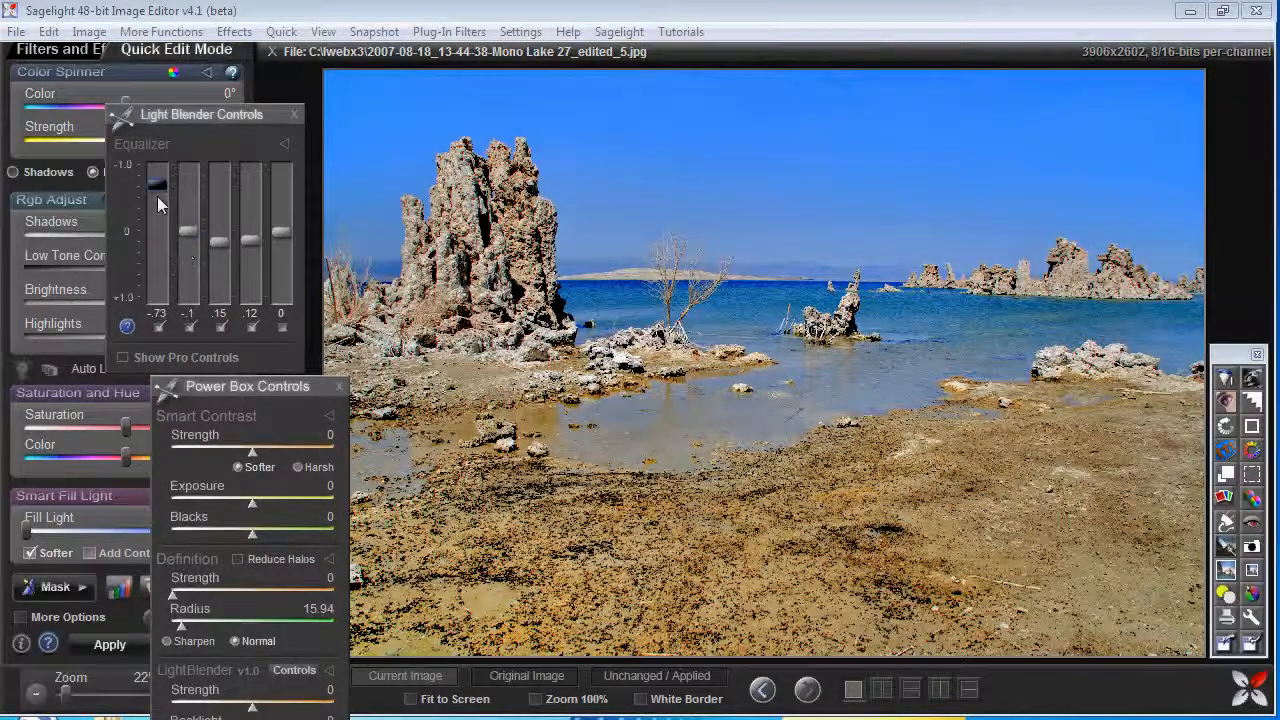
left_click_drag(157, 196, 159, 216)
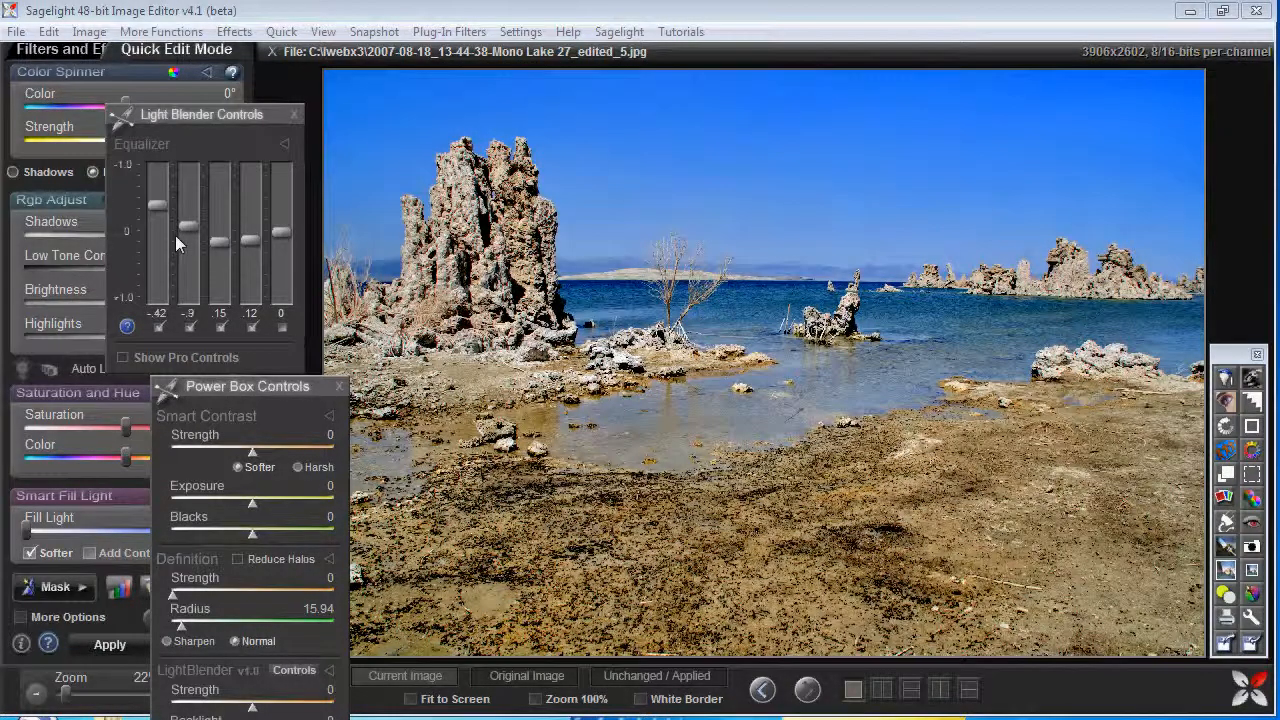
left_click(246, 268)
left_click(215, 280)
left_click(182, 271)
left_click(161, 263)
left_click(161, 262)
left_click(194, 257)
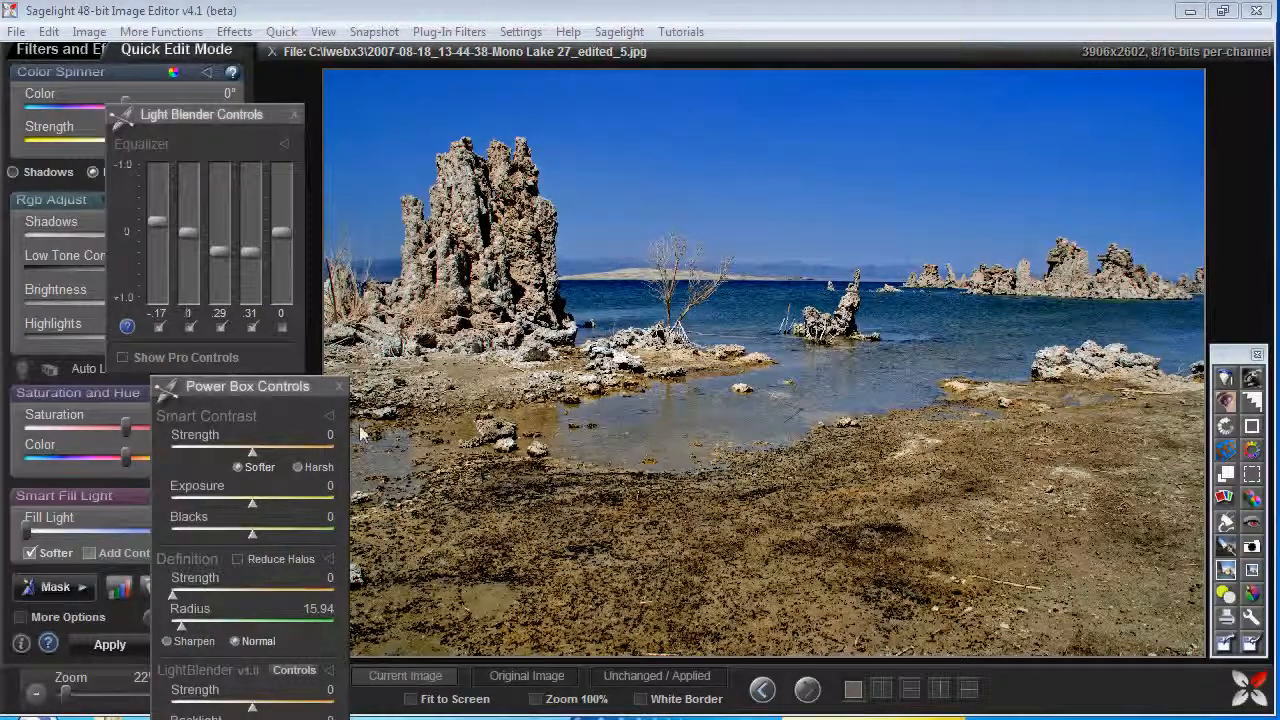
Compare the lake photo with its unchanged version and set the highlights equalizer's third band to .21
left_click(666, 678)
left_click(666, 680)
left_click_drag(219, 255, 218, 251)
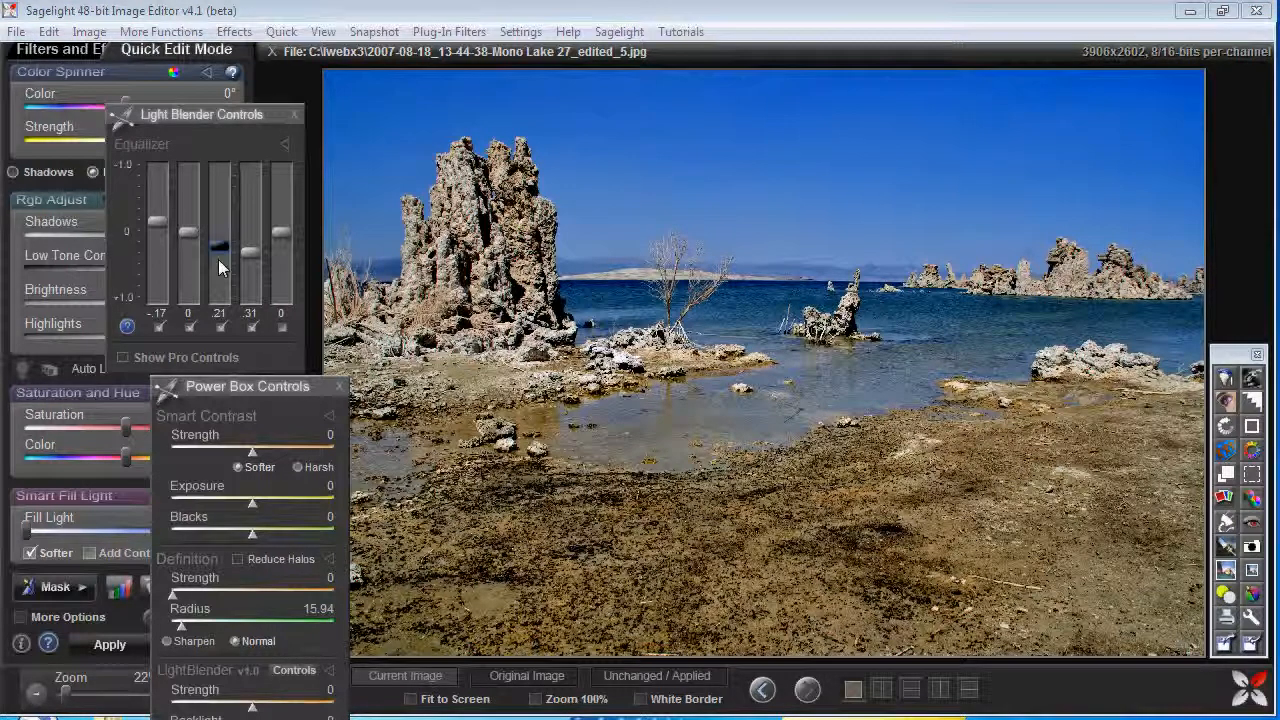
Switch the LightBlender to shadows and set the second, third and fourth equalizer bands to -.17, -.3 and -.3
left_click(207, 717)
left_click_drag(252, 285, 256, 281)
left_click_drag(188, 210, 213, 253)
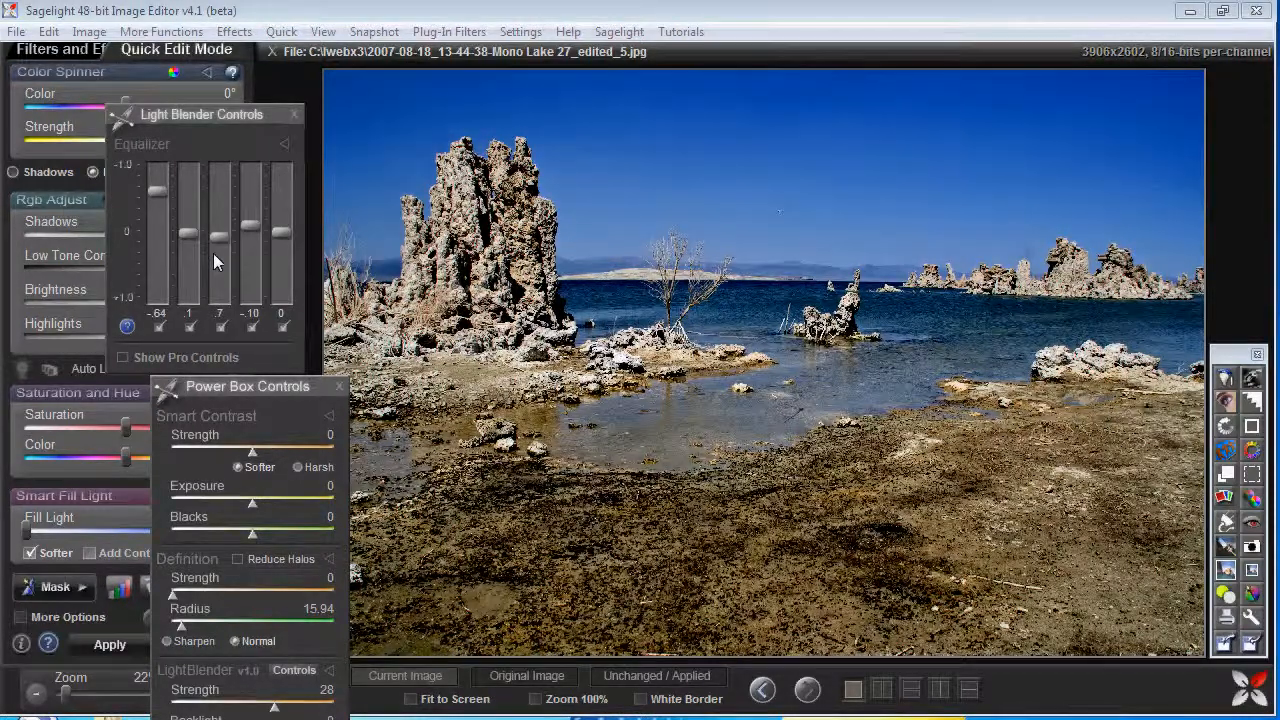
left_click_drag(190, 261, 241, 269)
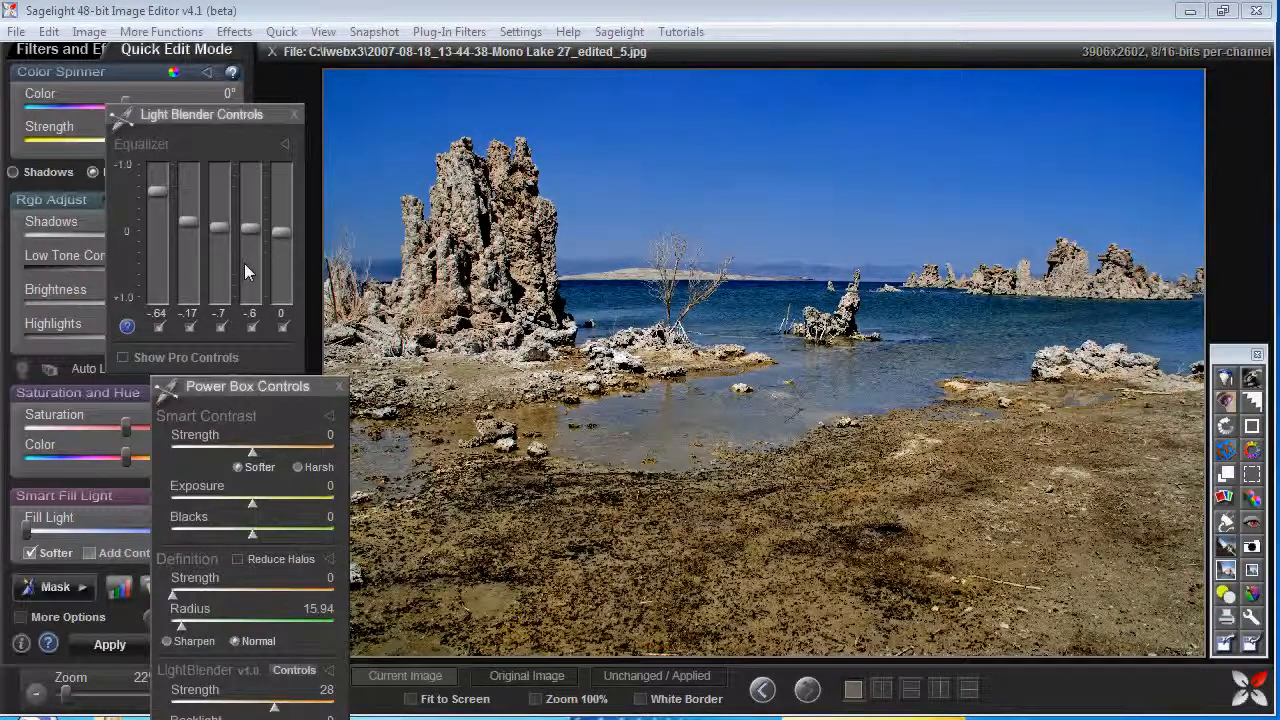
left_click(220, 266)
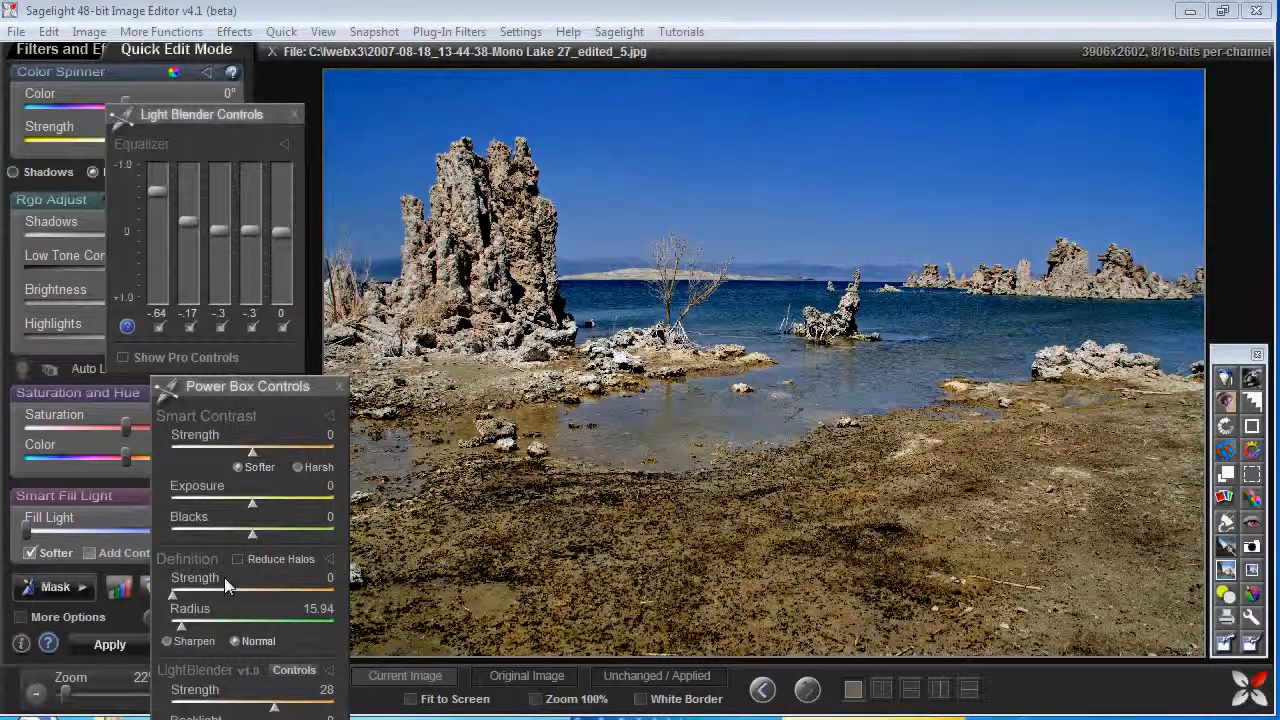
left_click_drag(196, 605, 192, 605)
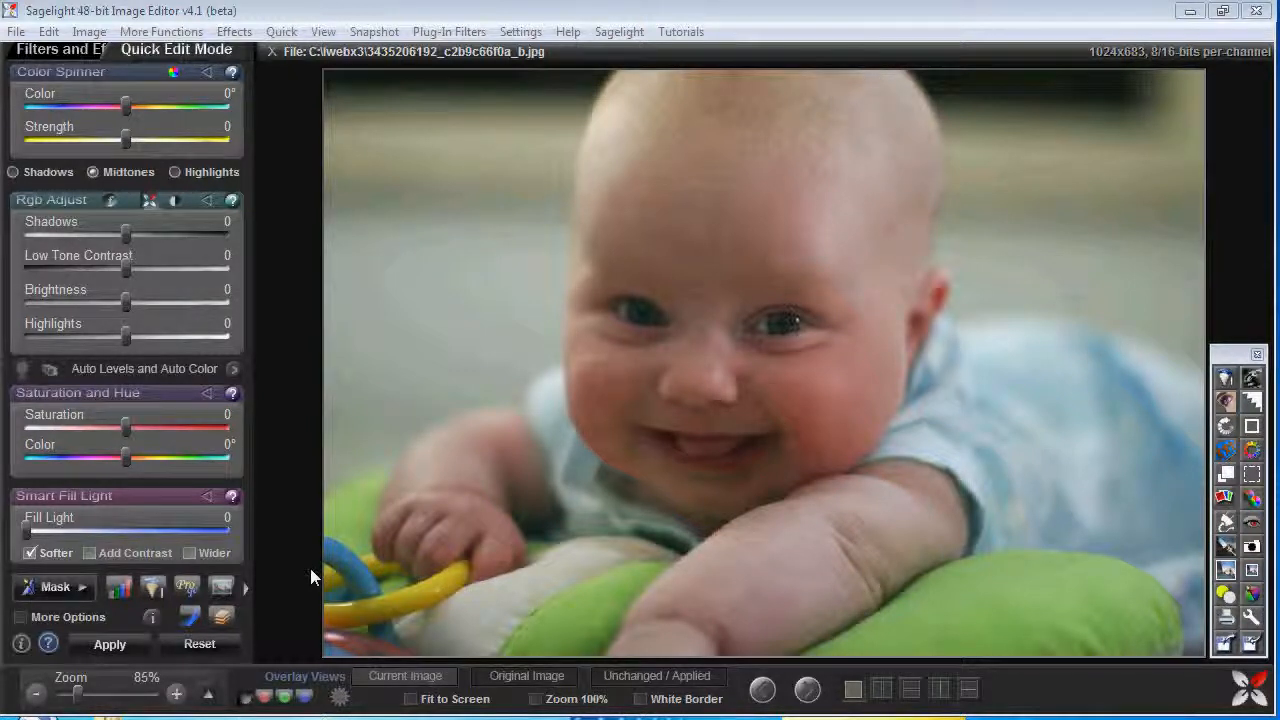
Open the Power Box and LightBlender equalizer for the baby photo and set the first shadows band to -.79
left_click(226, 612)
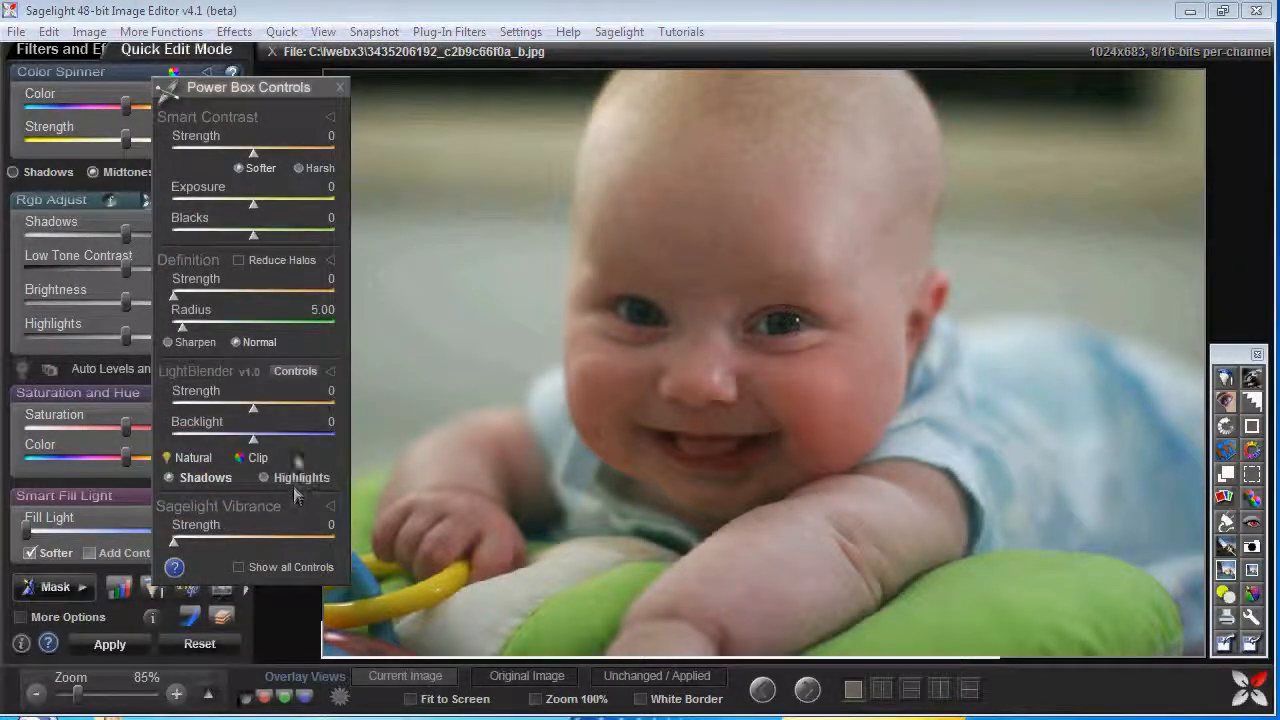
left_click(295, 371)
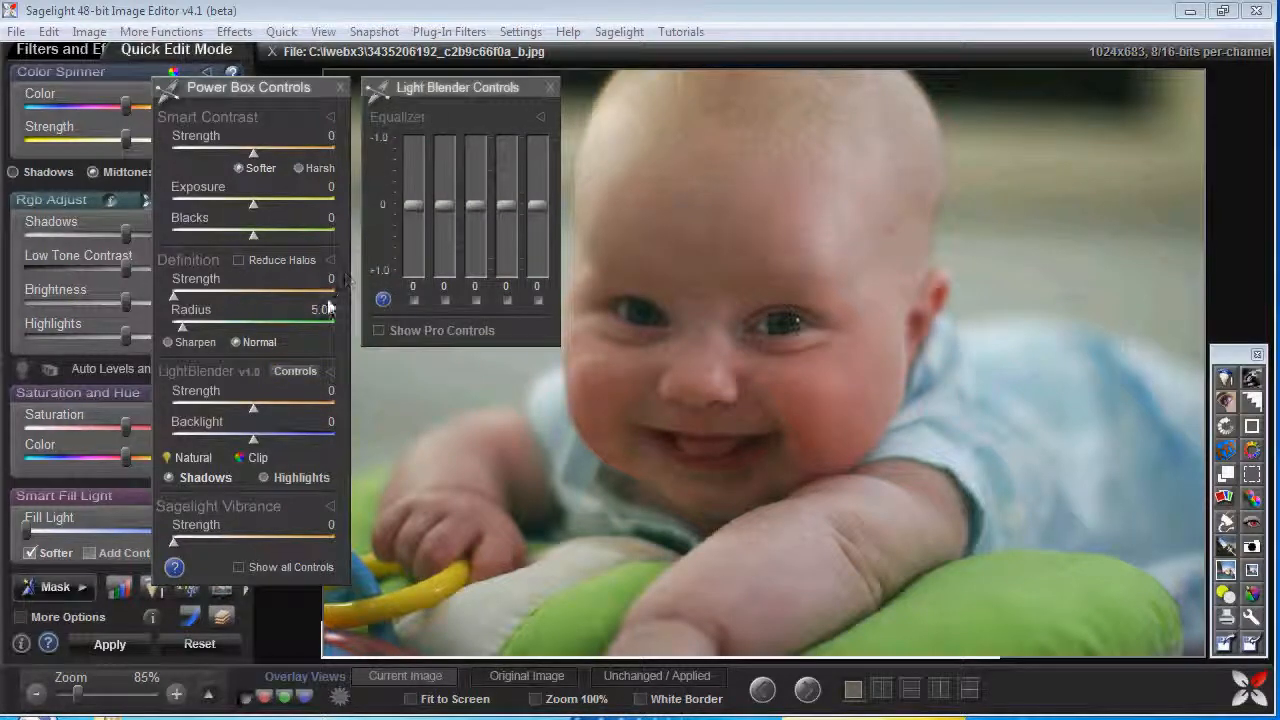
left_click_drag(414, 204, 423, 160)
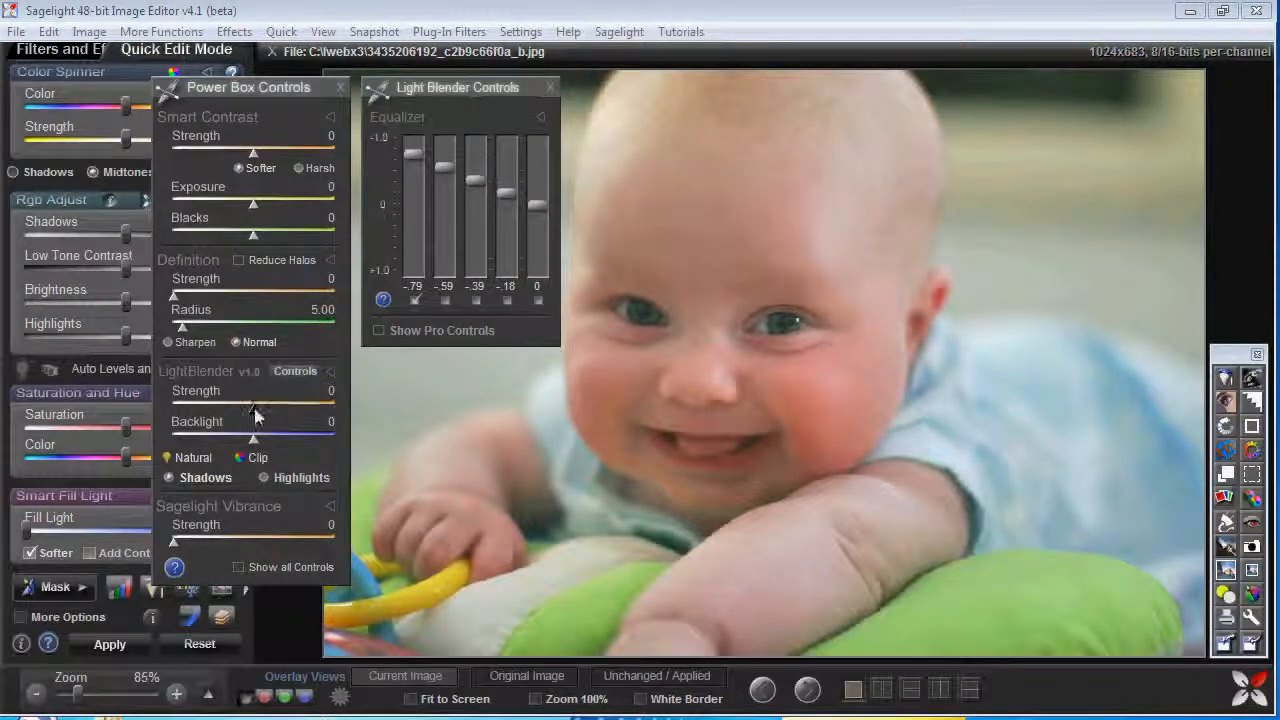
Try strong positive and negative LightBlender shadows strengths on the baby photo and reset the LightBlender section
left_click_drag(253, 409, 310, 423)
left_click_drag(336, 427, 188, 408)
left_click(330, 373)
Set the LightBlender highlights strength to -60 and Backlight to -3 on the baby photo, and close the equalizer controls
left_click(308, 474)
mouse_move(253, 437)
left_mouse_down()
mouse_move(206, 414)
mouse_move(251, 440)
left_mouse_up()
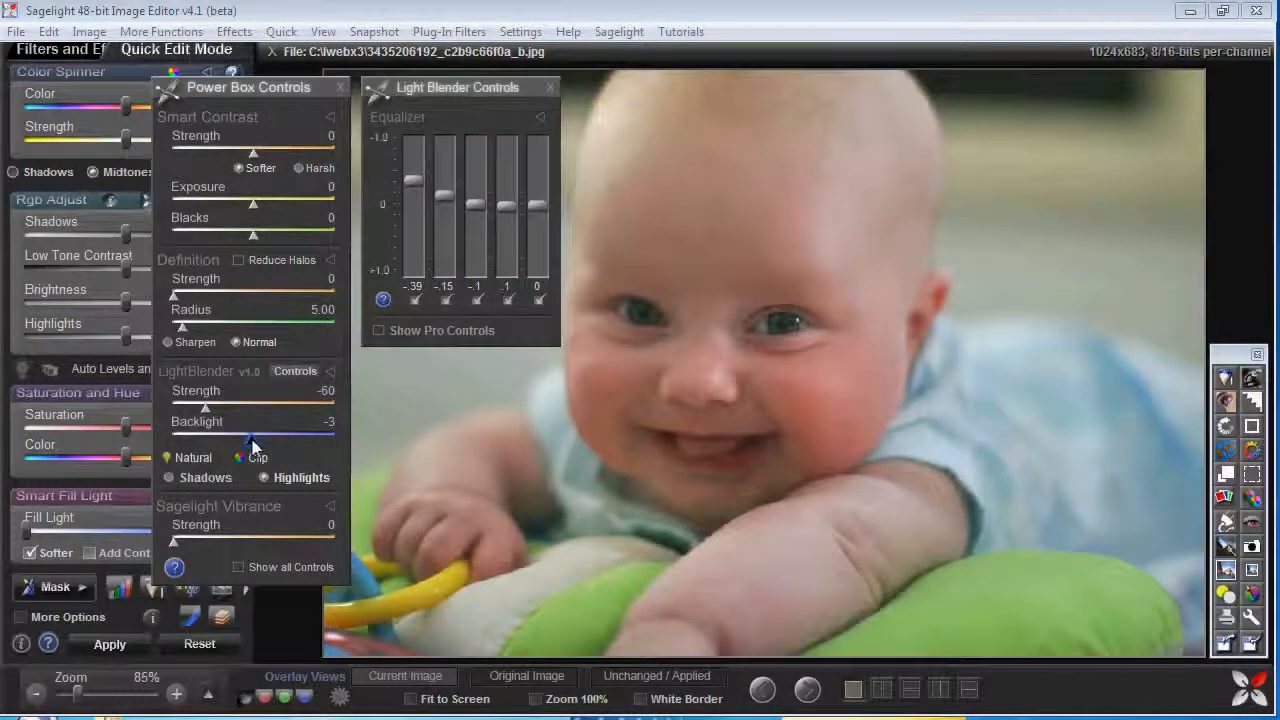
left_click(300, 372)
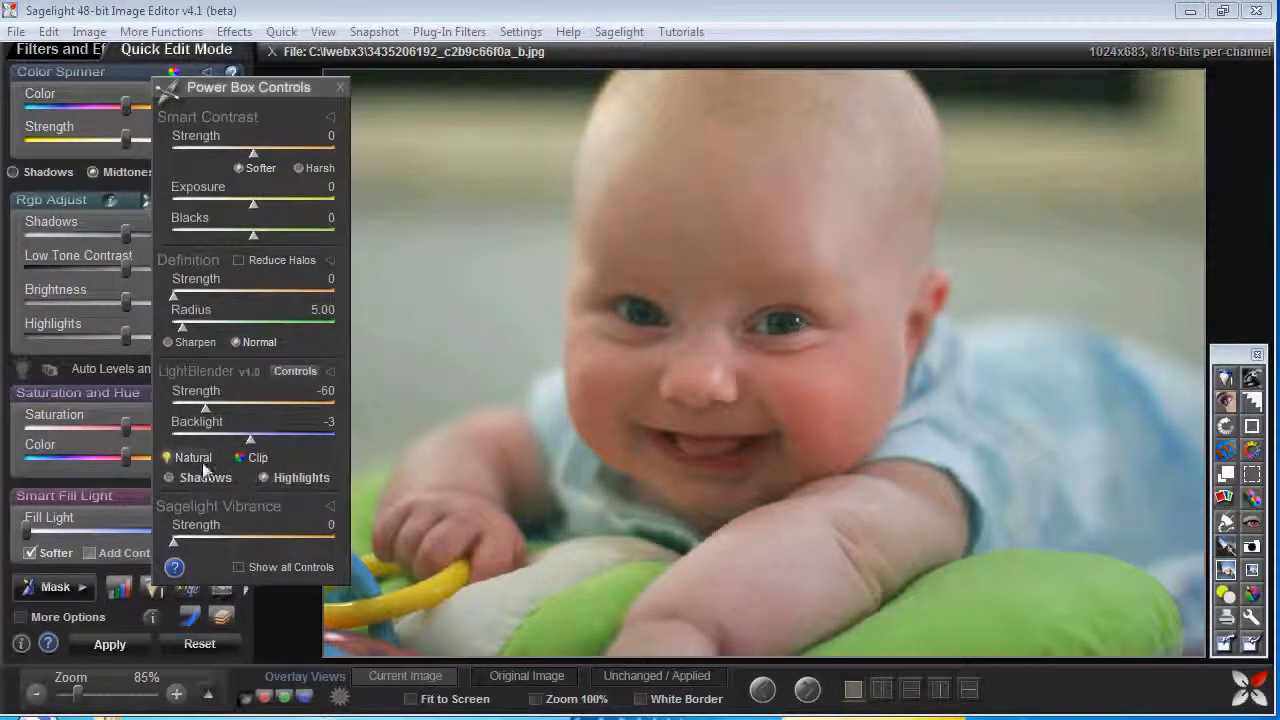
Reopen the LightBlender equalizer, reset the LightBlender section and set its shadows strength to 34
left_click(295, 371)
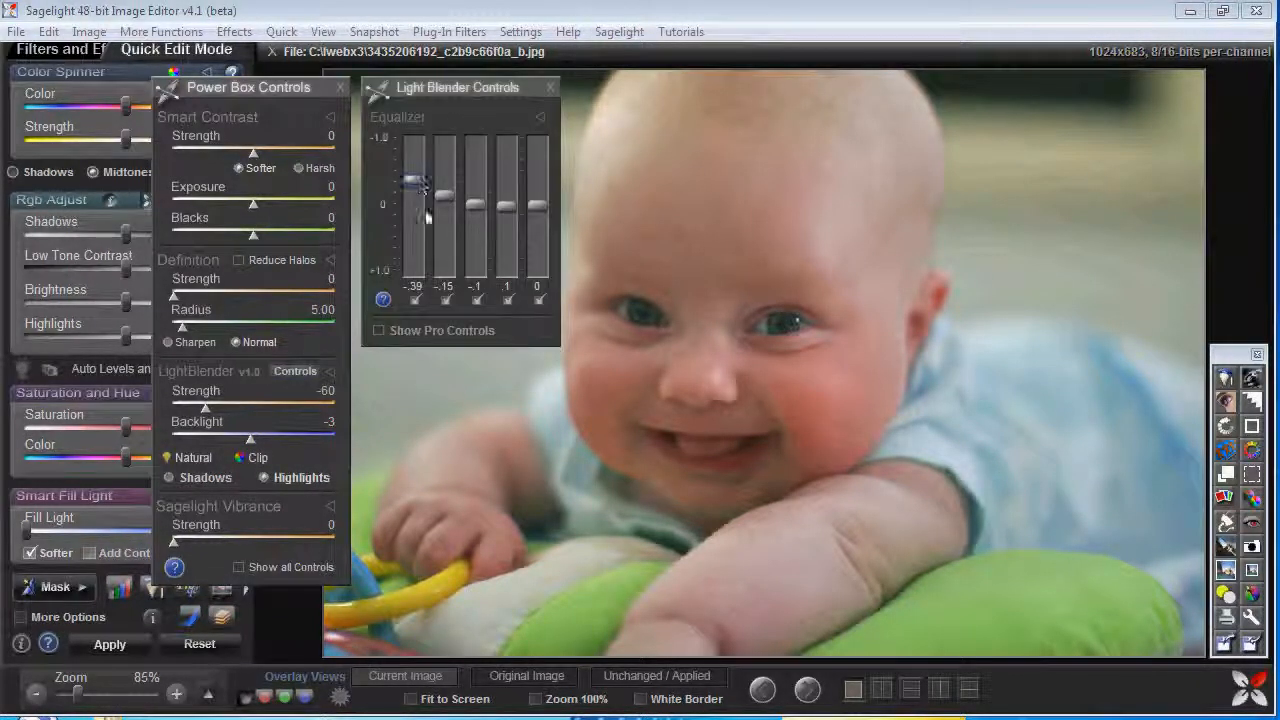
left_click(331, 371)
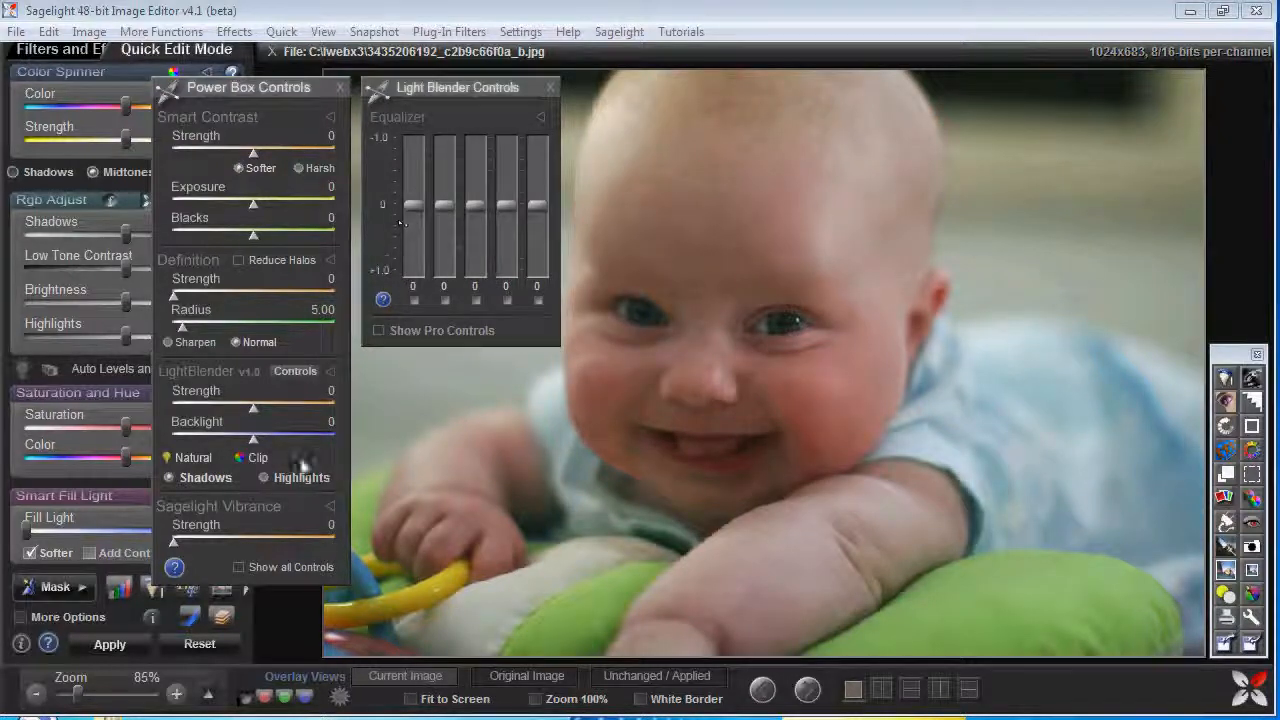
left_click_drag(253, 412, 286, 415)
Compare the baby photo with the LightBlender's Natural option on and off, leaving it on
left_click(201, 455)
left_click(201, 455)
left_click(201, 455)
left_click(201, 455)
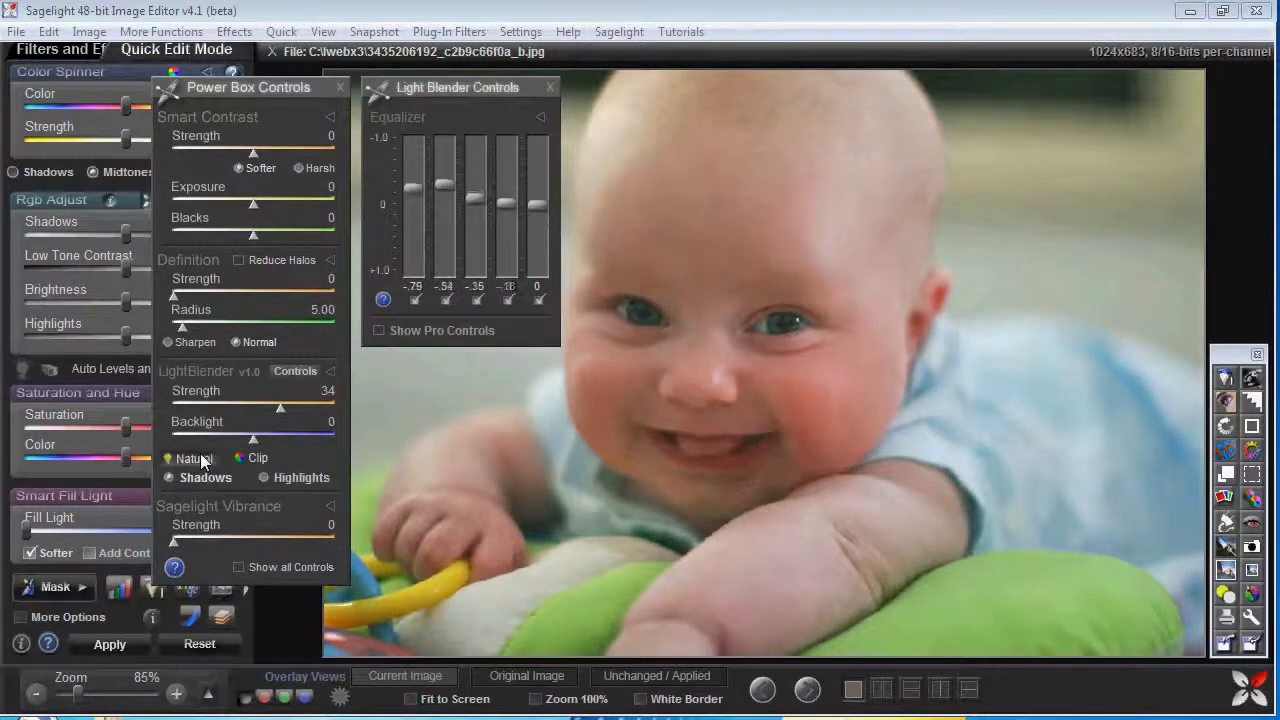
left_click(201, 456)
left_click(201, 456)
left_click(201, 456)
left_click(201, 456)
left_click(201, 456)
left_click(201, 456)
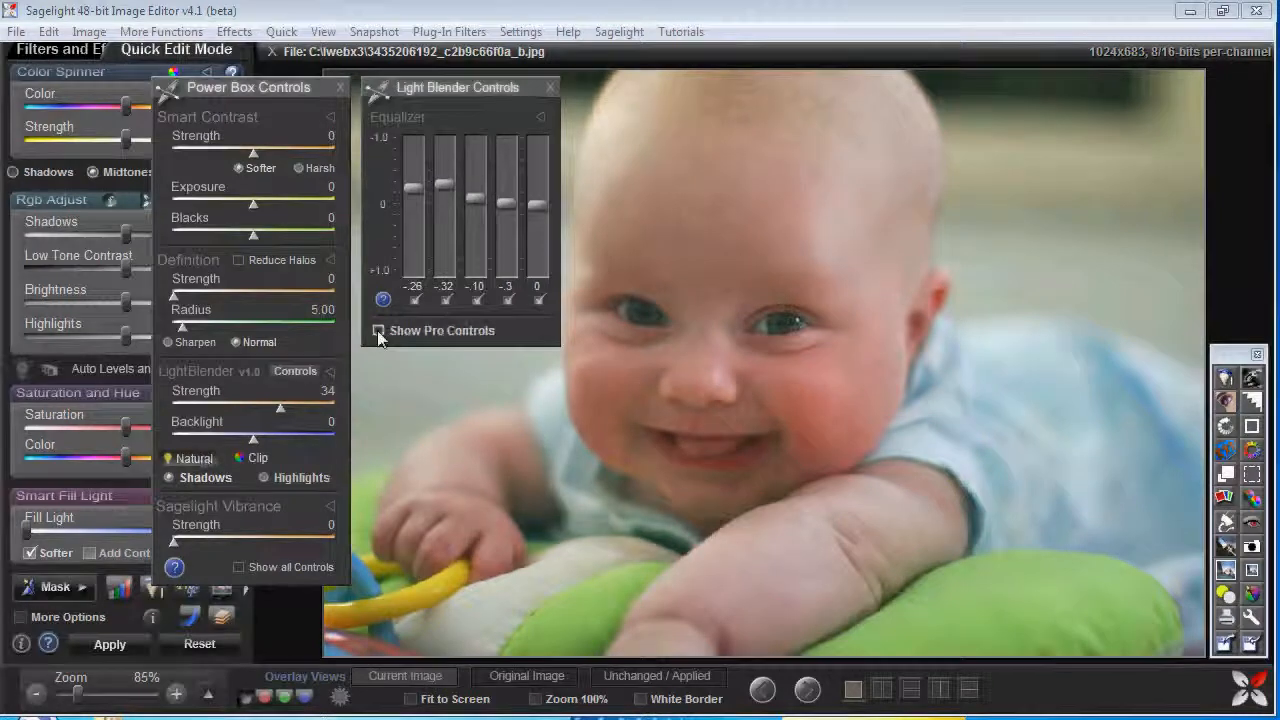
Set the LightBlender strength to 44, try the third equalizer band at -.34 with Natural off, and turn Natural back on
left_click_drag(281, 409, 289, 409)
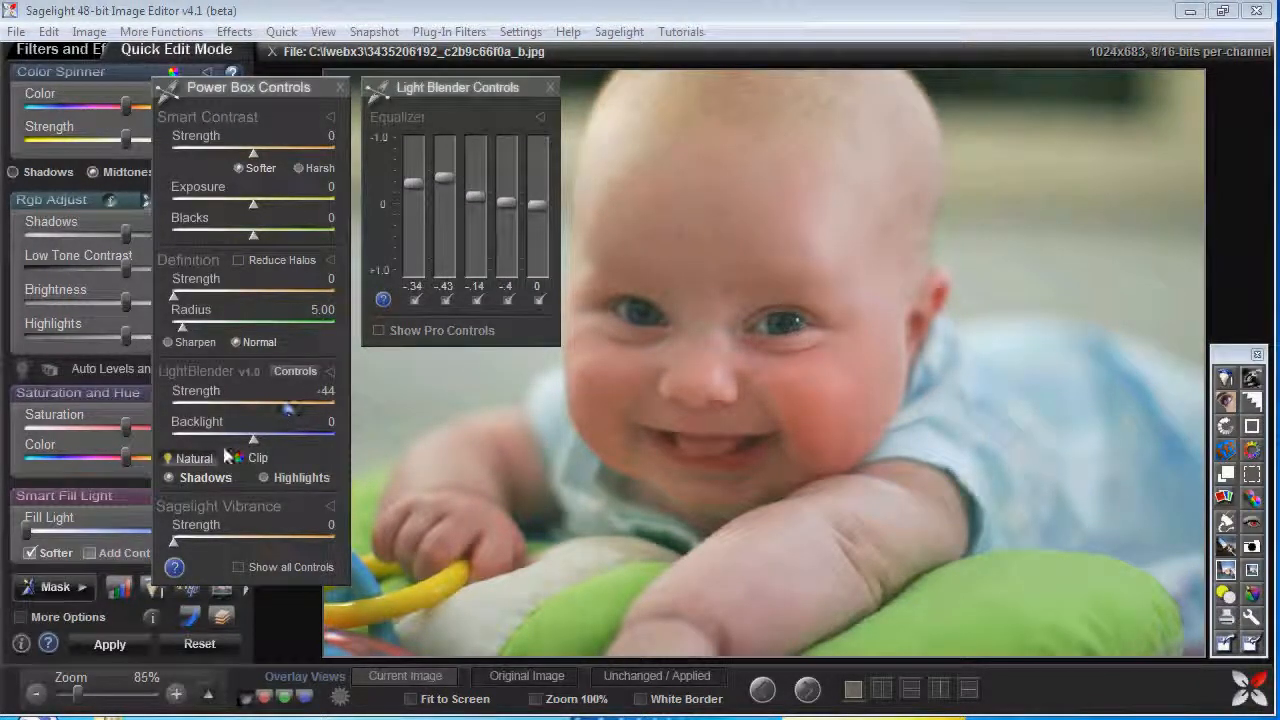
left_click(220, 455)
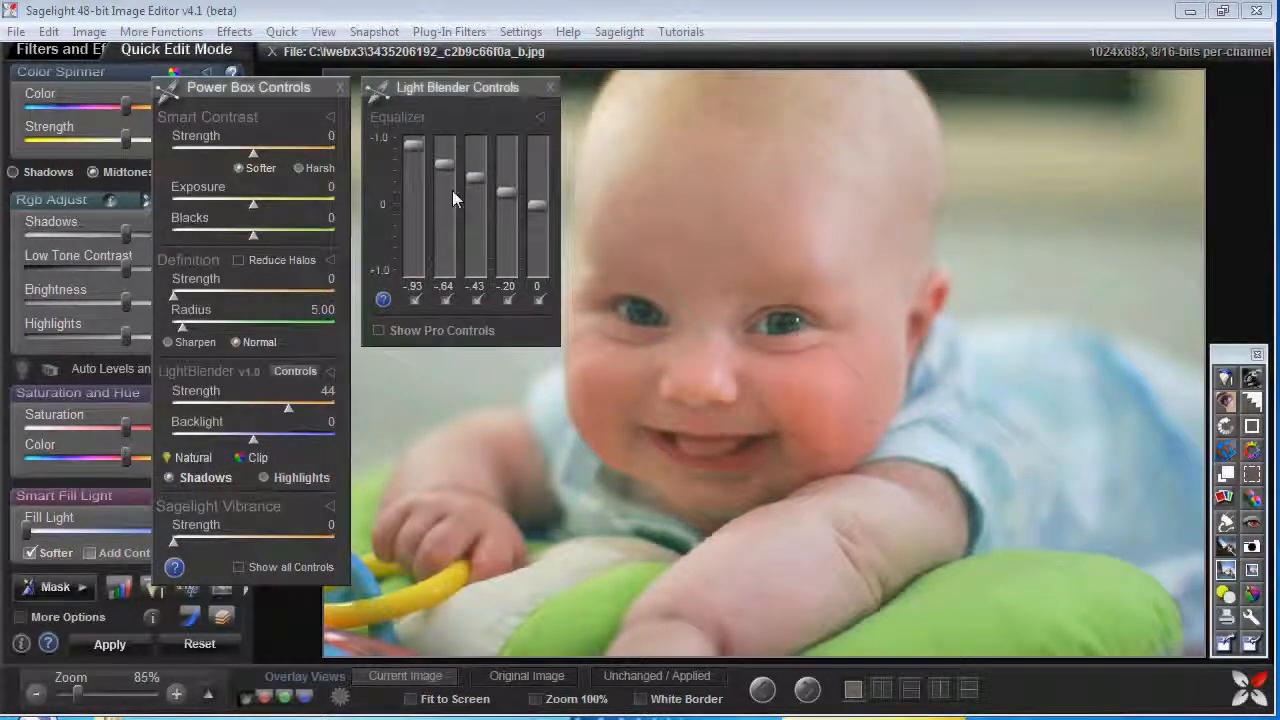
left_click(475, 203)
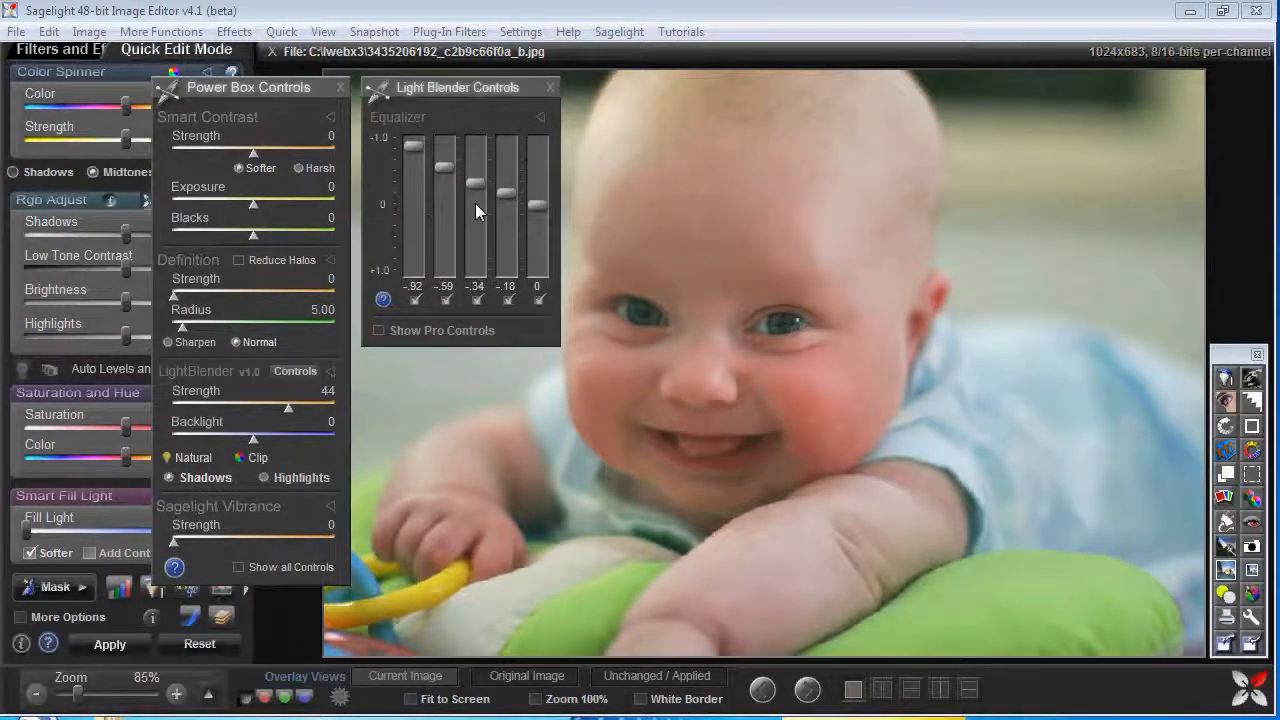
left_click(192, 462)
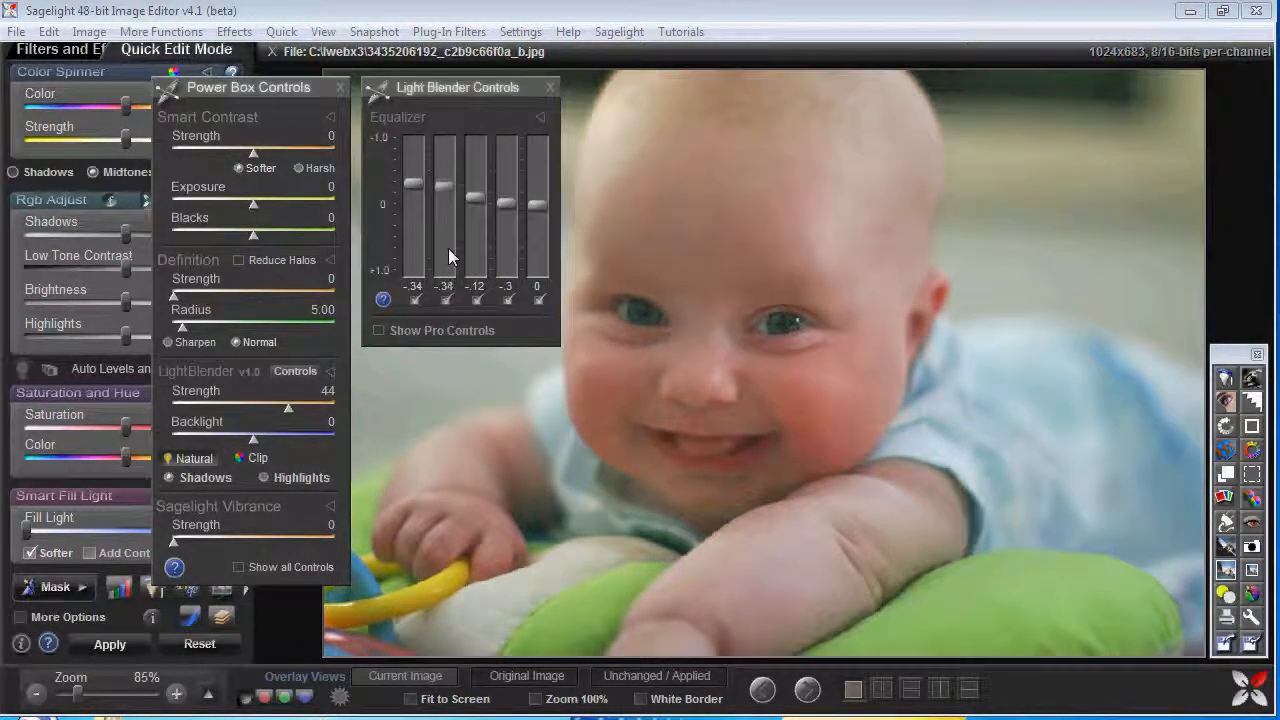
Fine-tune the second and third LightBlender equalizer bands to -.18 and -.14
left_click(448, 248)
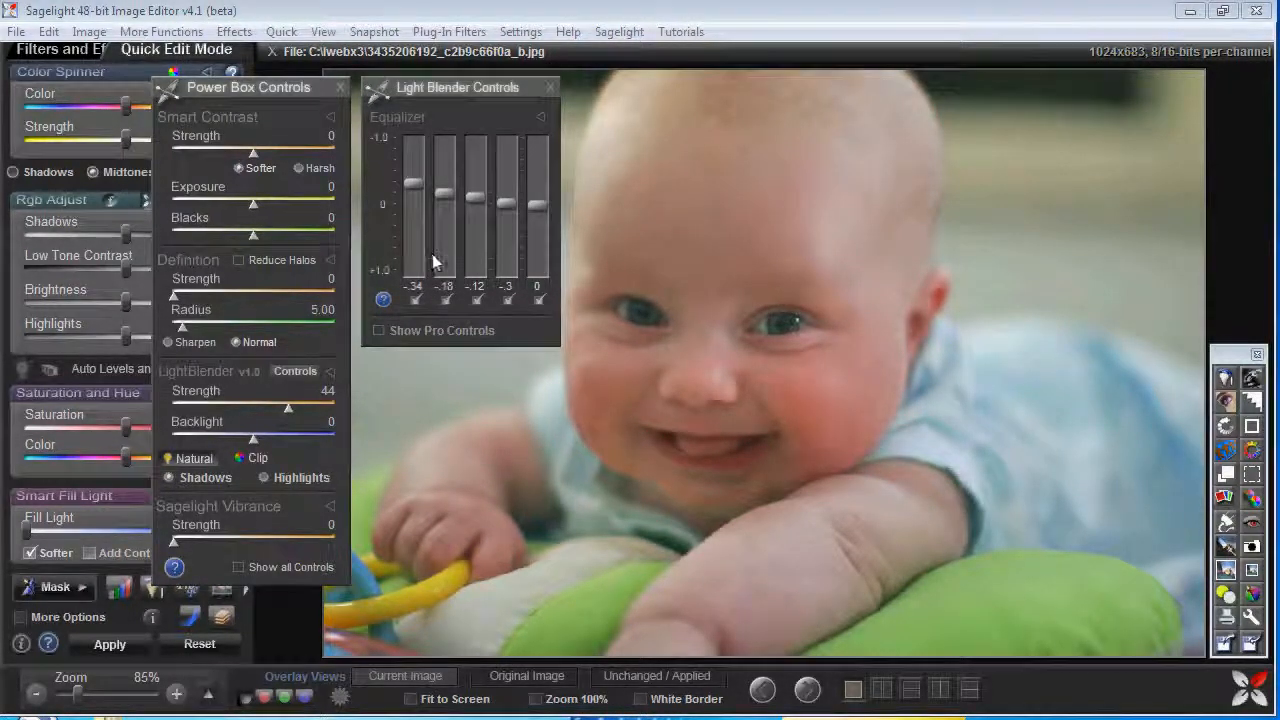
left_click(464, 264)
scroll(452, 265, "up", 3)
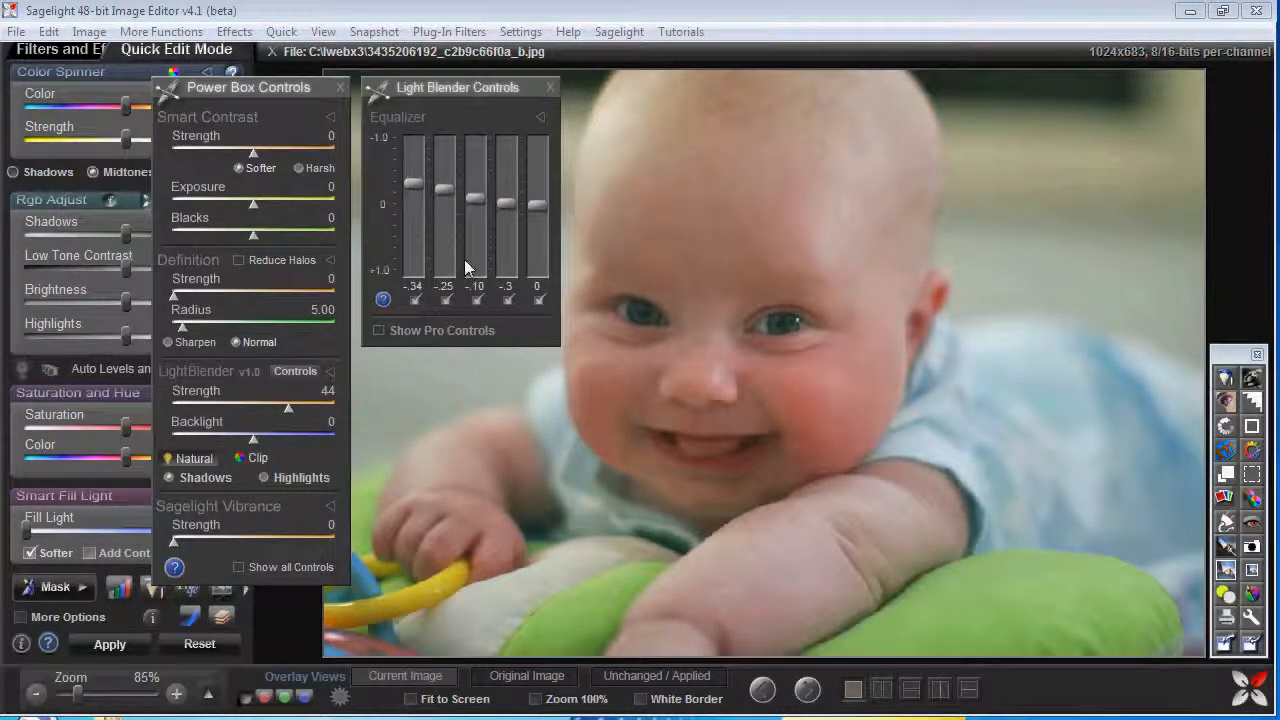
scroll(466, 268, "down", 2)
scroll(466, 268, "up", 1)
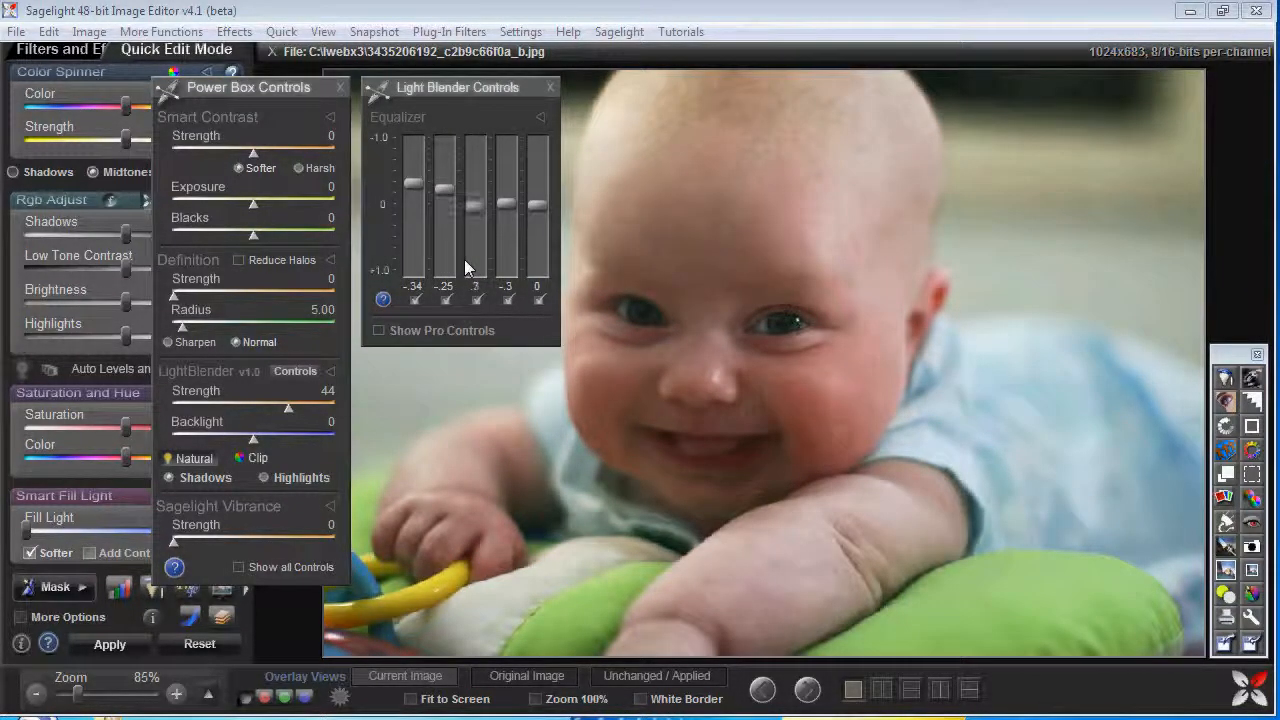
scroll(466, 268, "up", 1)
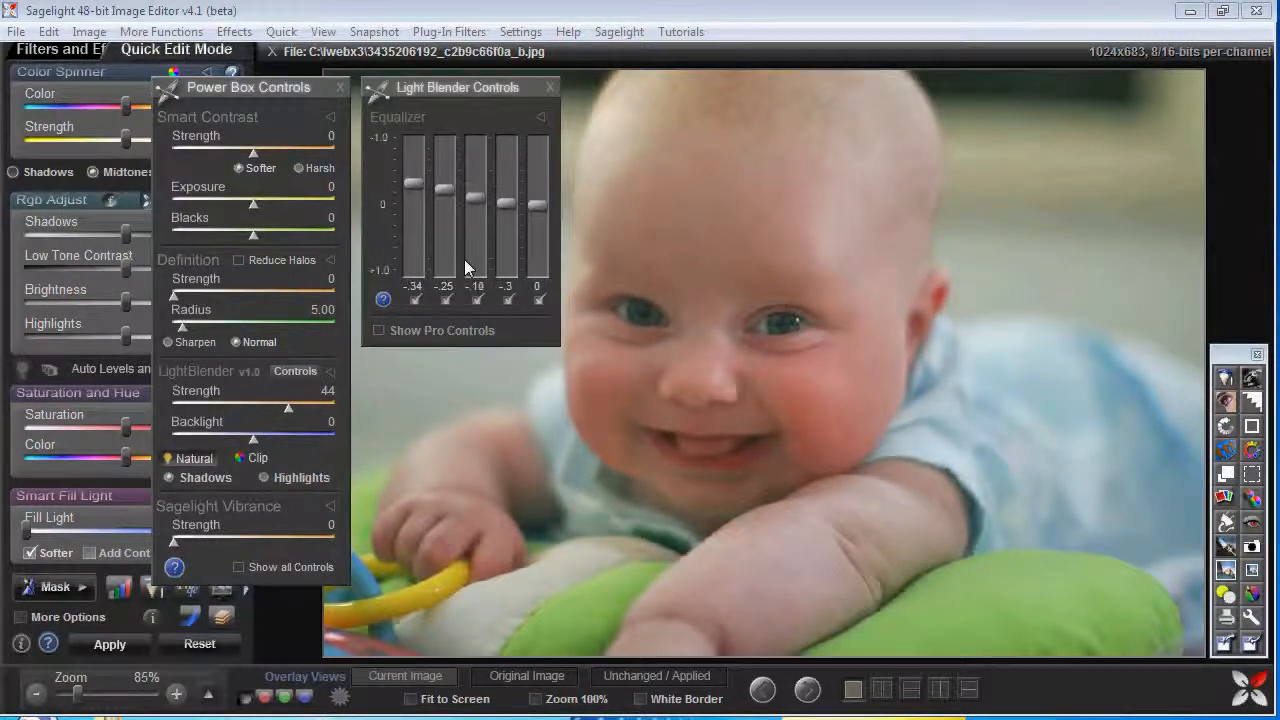
scroll(462, 269, "up", 1)
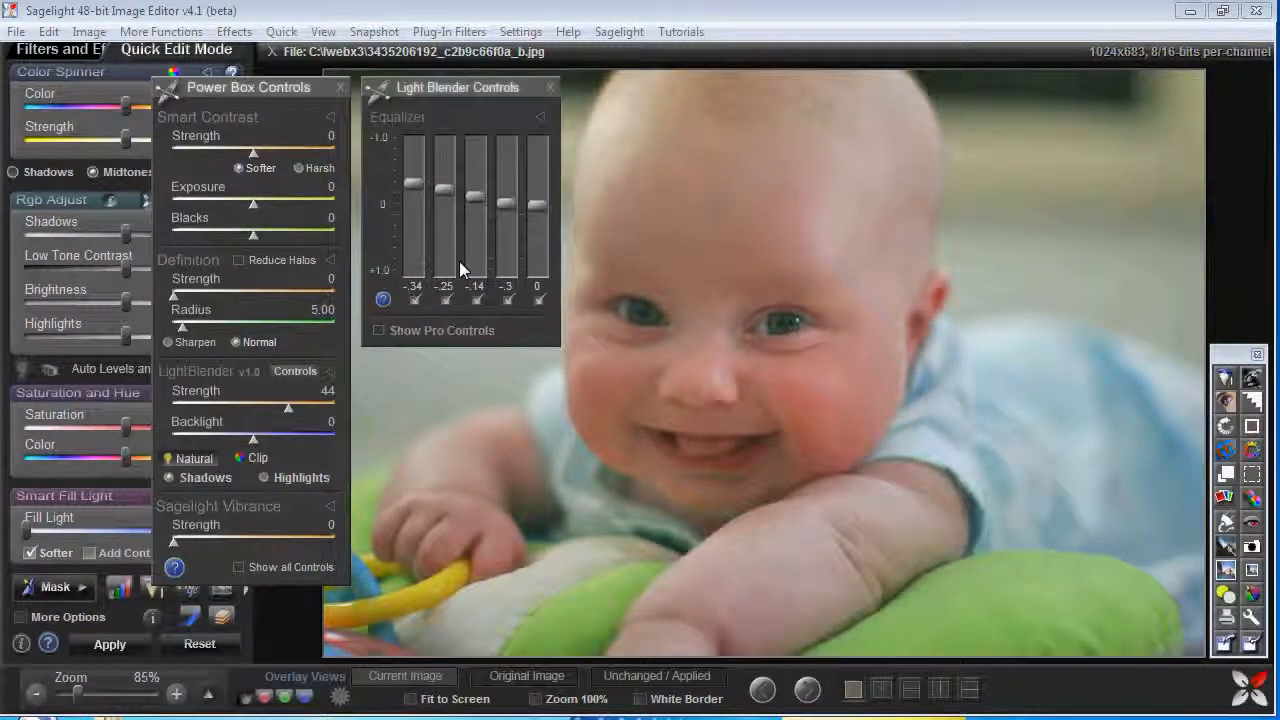
scroll(480, 242, "up", 1)
scroll(478, 241, "down", 2)
scroll(438, 233, "up", 5)
scroll(438, 233, "down", 1)
scroll(470, 241, "up", 1)
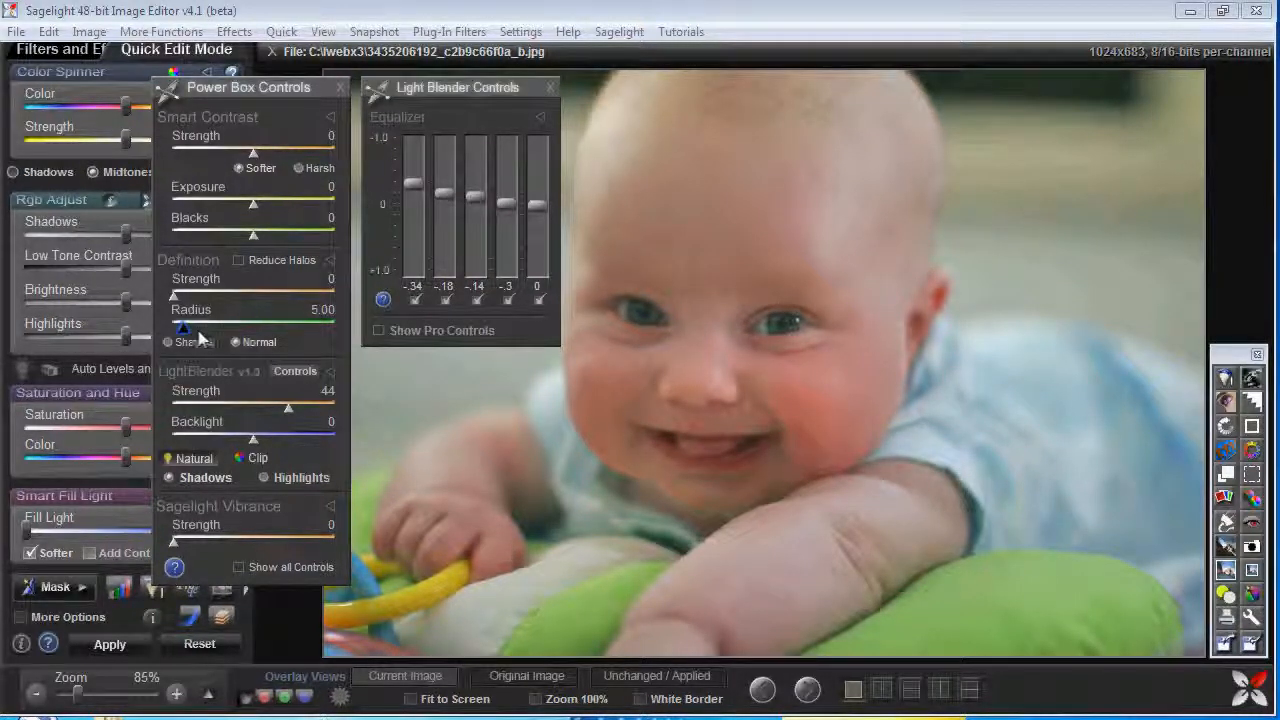
Try Definition with radius 33 and strength 62 on the baby photo
scroll(198, 338, "up", 7)
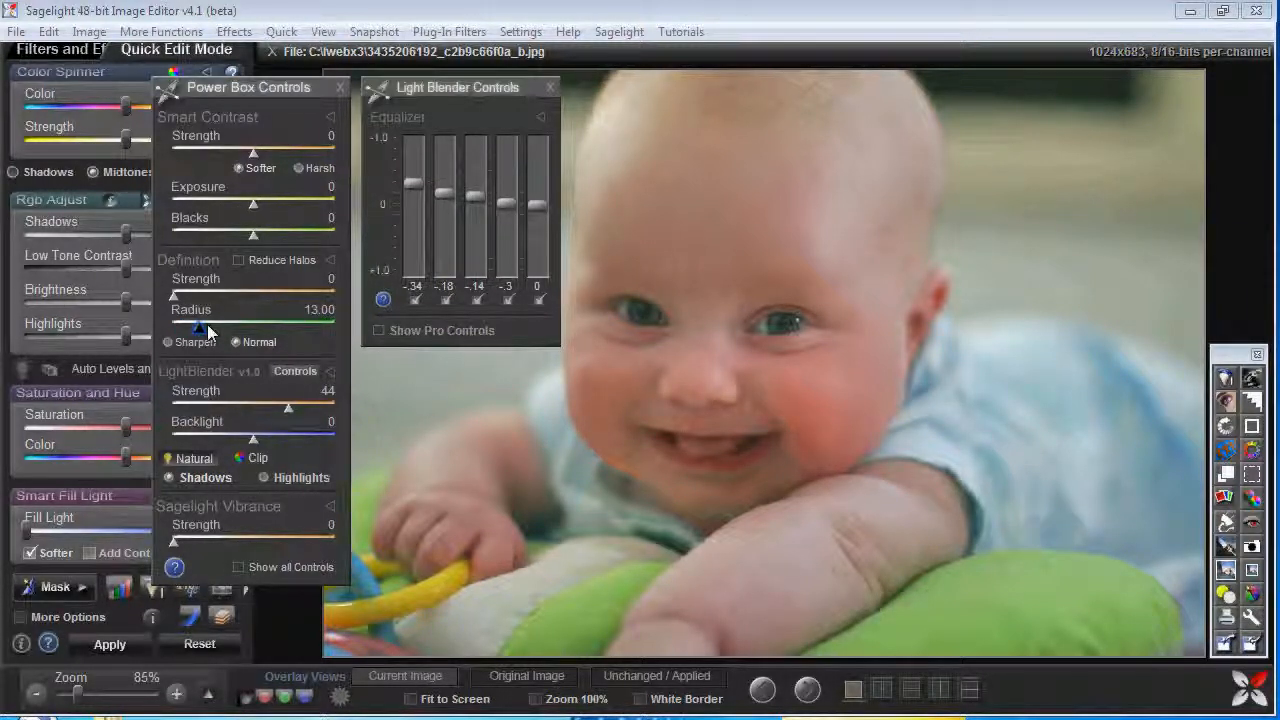
left_click_drag(174, 297, 223, 298)
left_click_drag(176, 546, 173, 541)
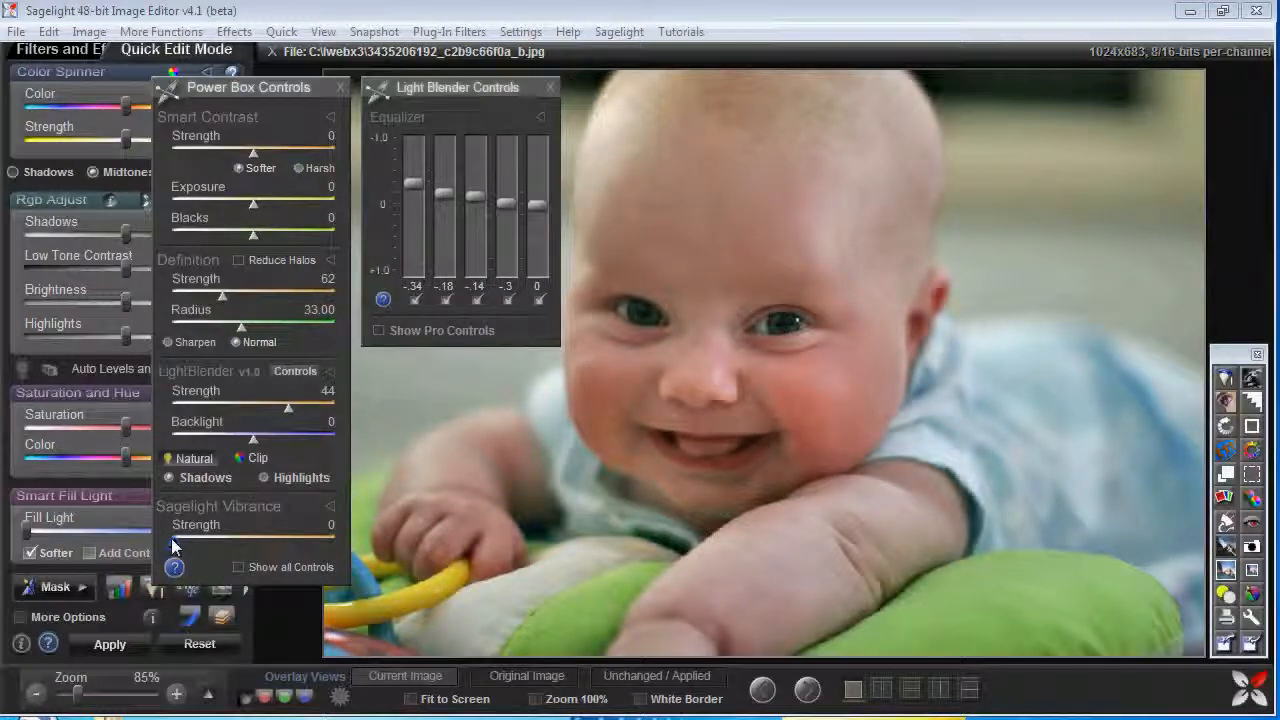
Set the first, second and third LightBlender equalizer bands to -.32, -.20 and -.10
left_click(442, 240)
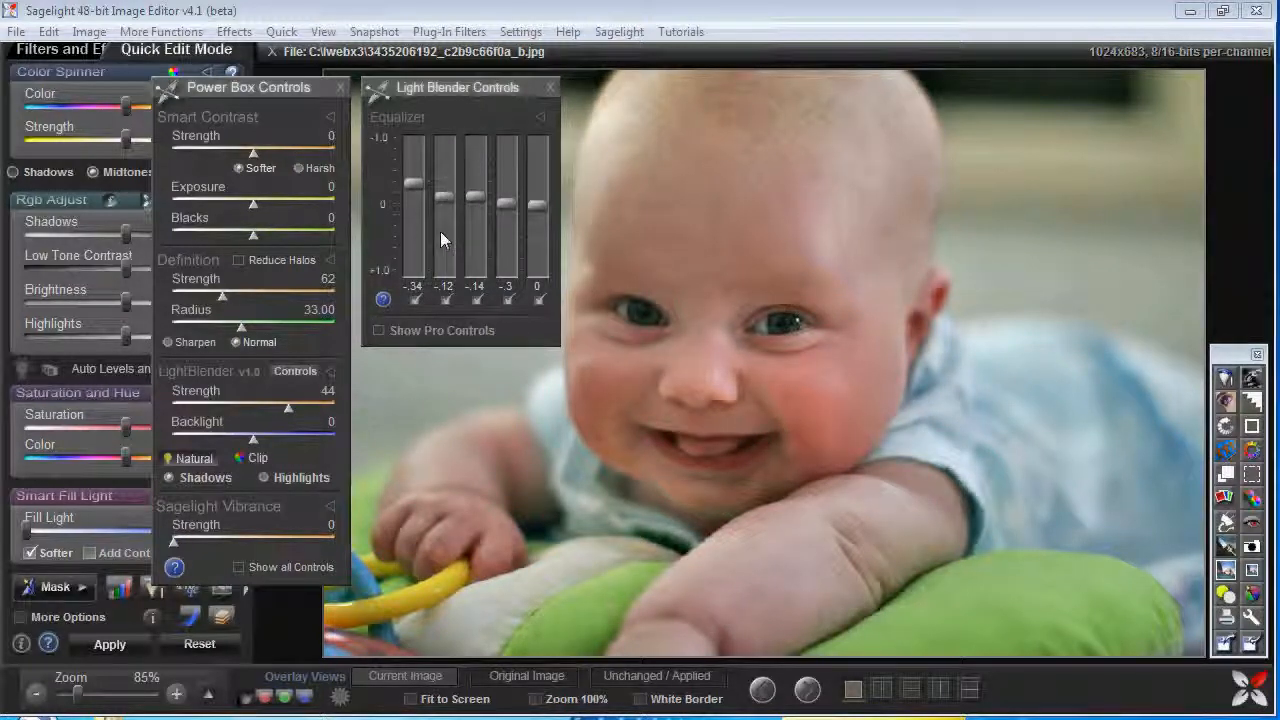
scroll(443, 247, "up", 4)
scroll(420, 250, "down", 1)
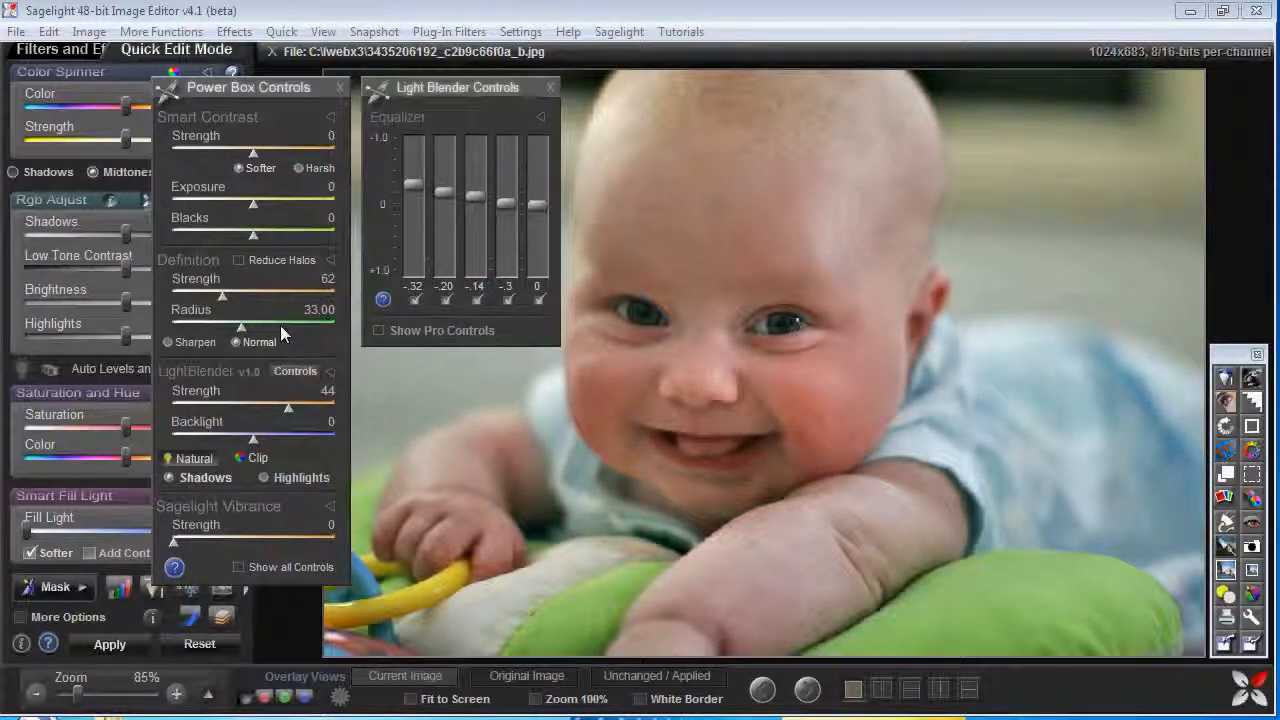
left_click(442, 252)
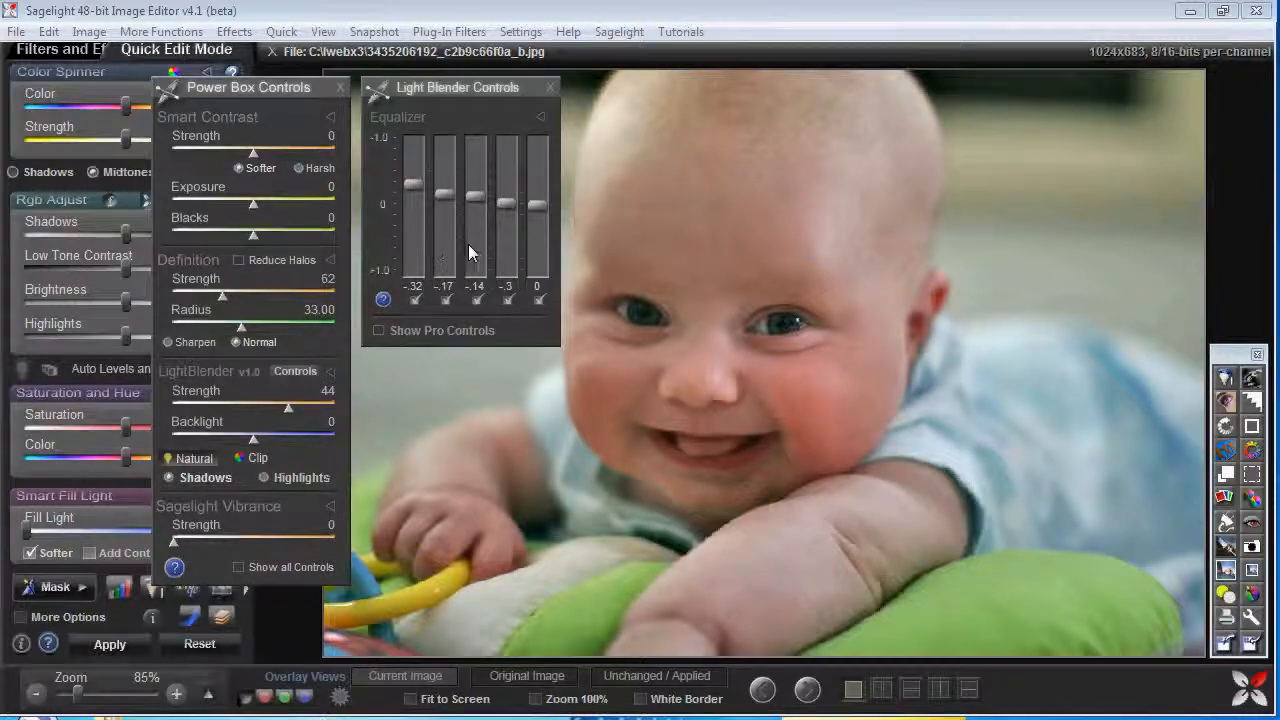
left_click(474, 252)
left_click(471, 244)
left_click(450, 254)
left_click(503, 240)
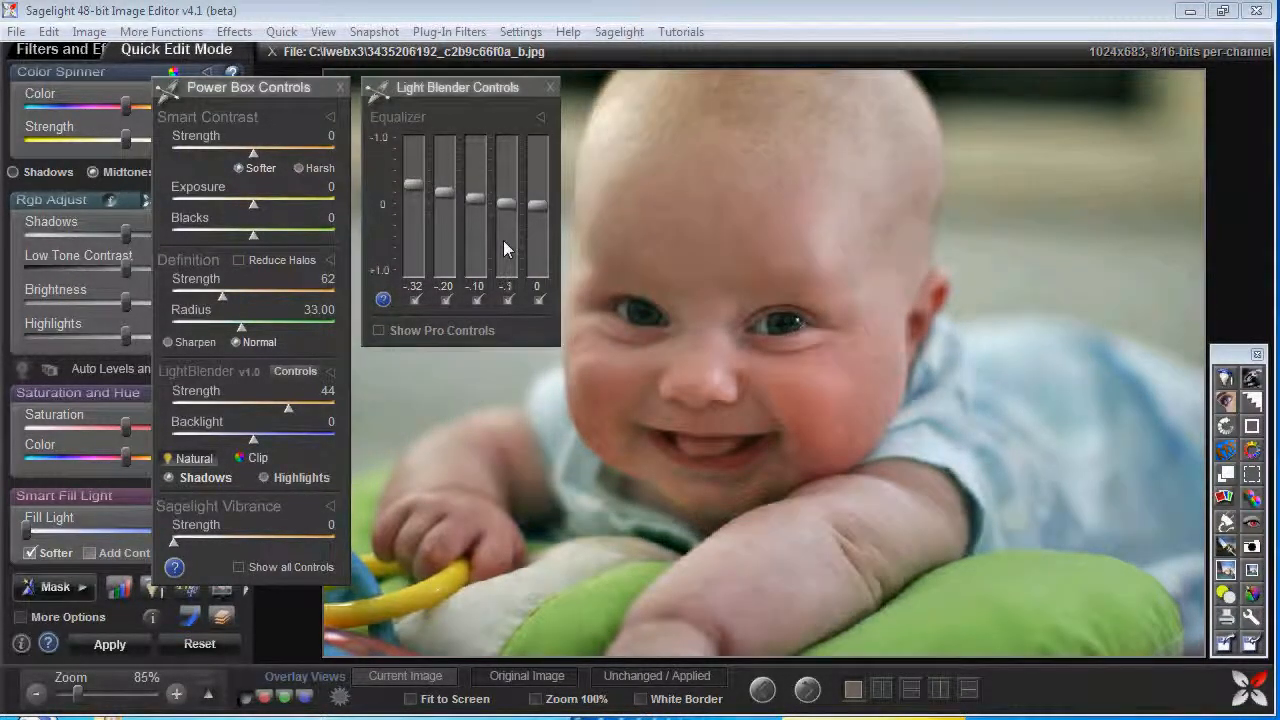
Apply the LightBlender settings with Definition strength at 0, and apply a separate Definition pass with radius 36 and strength 89
left_click_drag(209, 295, 160, 301)
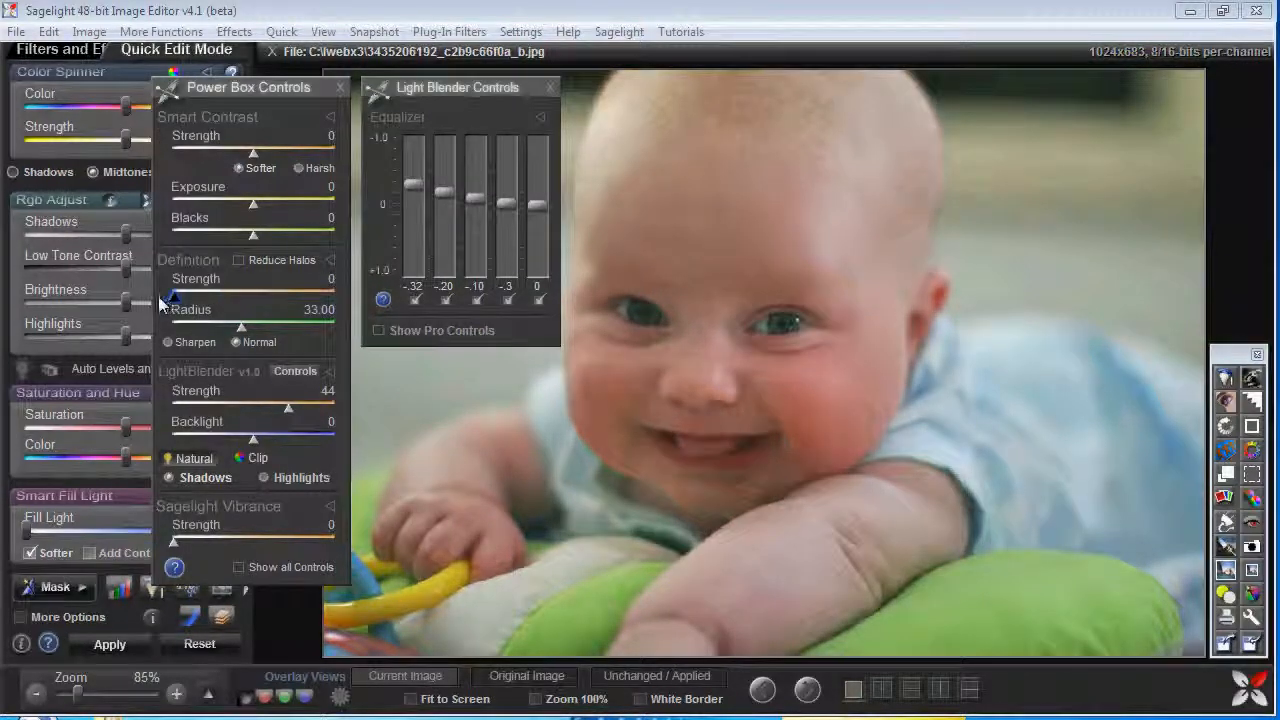
left_click(106, 651)
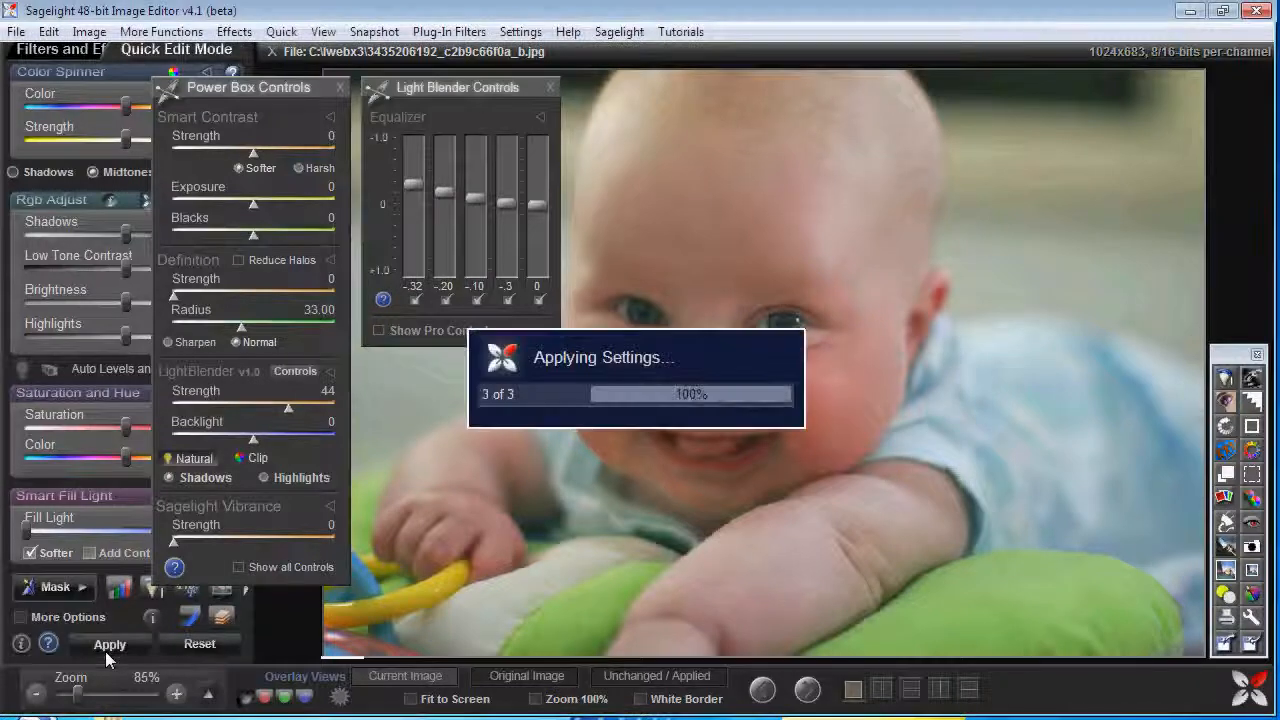
left_click_drag(174, 296, 244, 297)
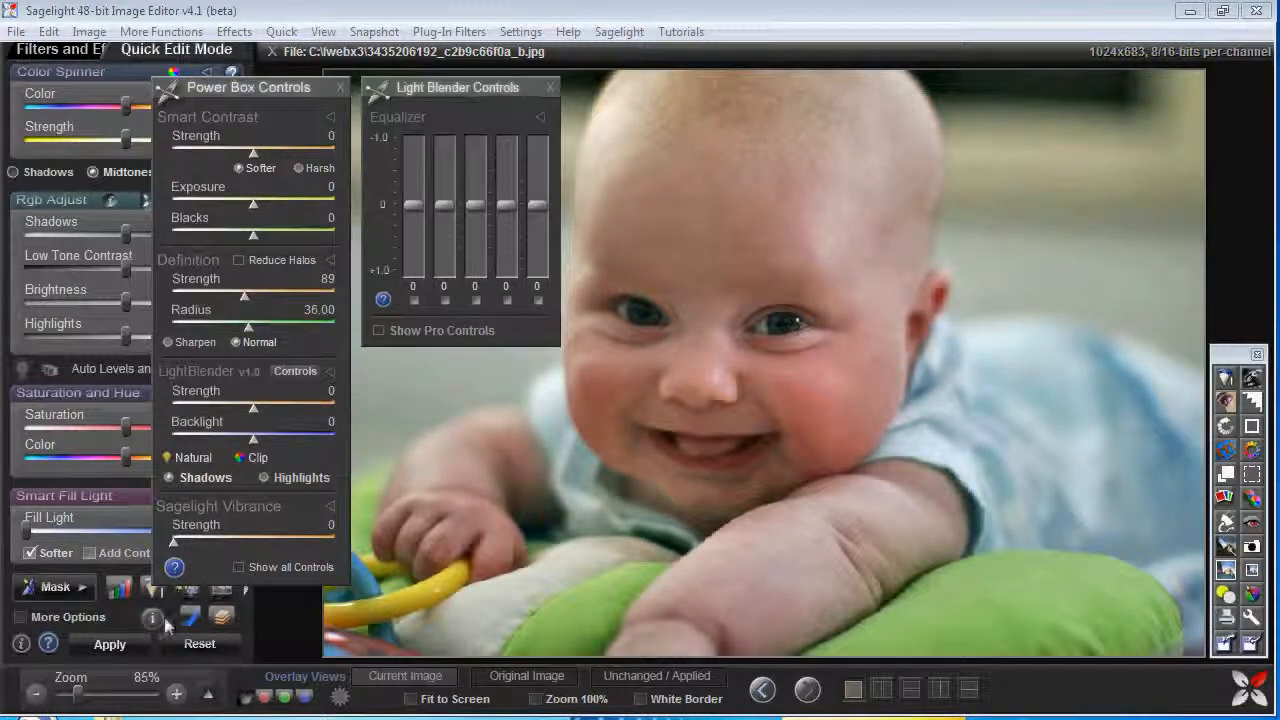
left_click(140, 644)
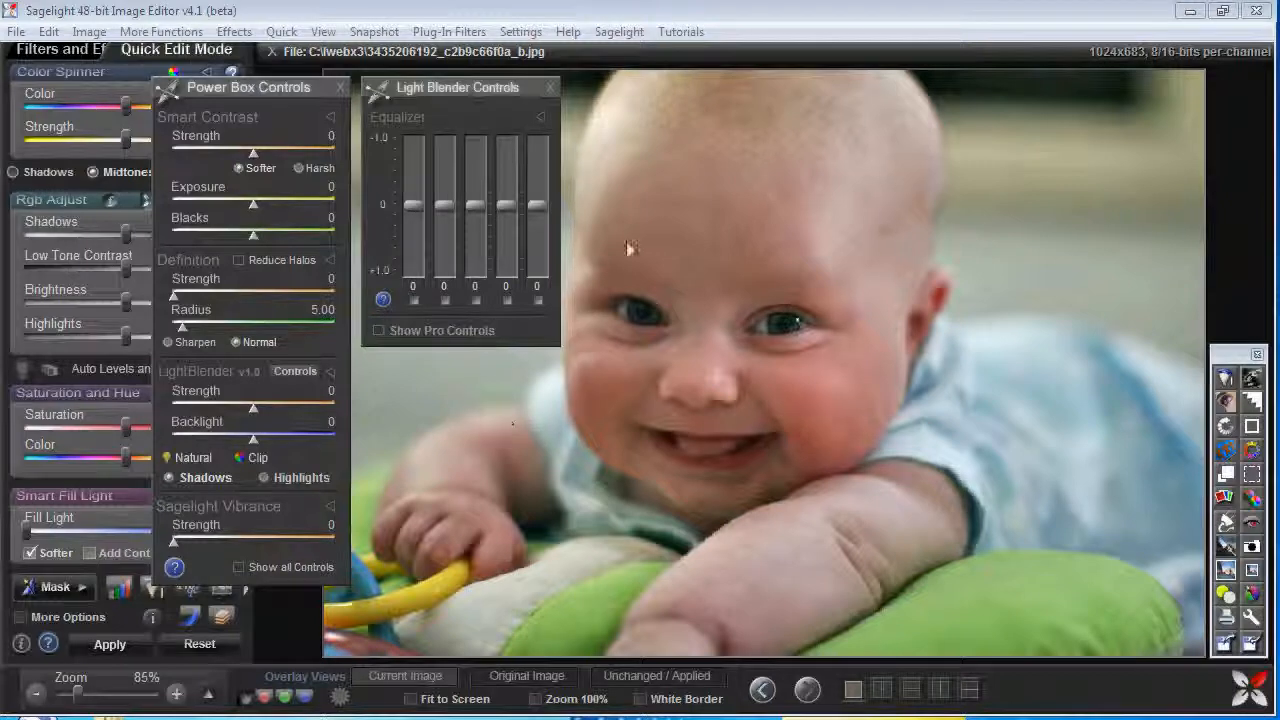
Brush away the Definition effect around both eyes using the Undo Brush at size 21, and accept the result
left_click(48, 31)
left_click(60, 117)
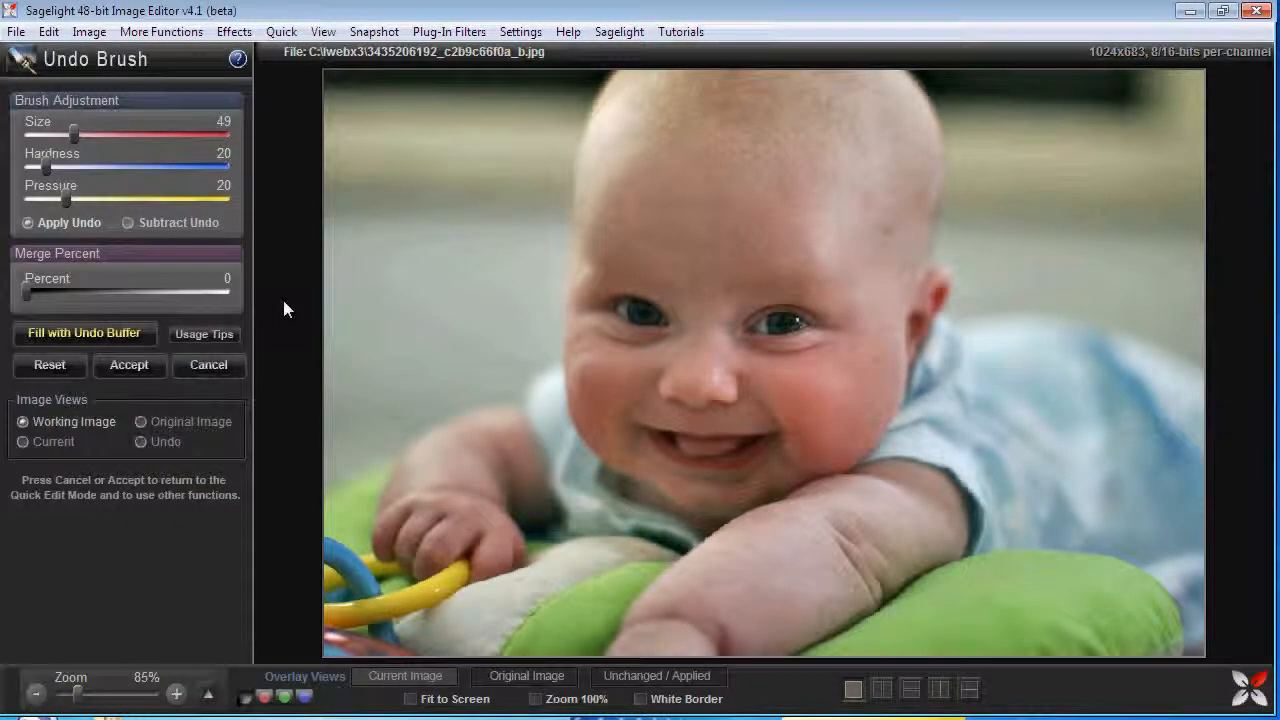
left_click_drag(70, 132, 45, 132)
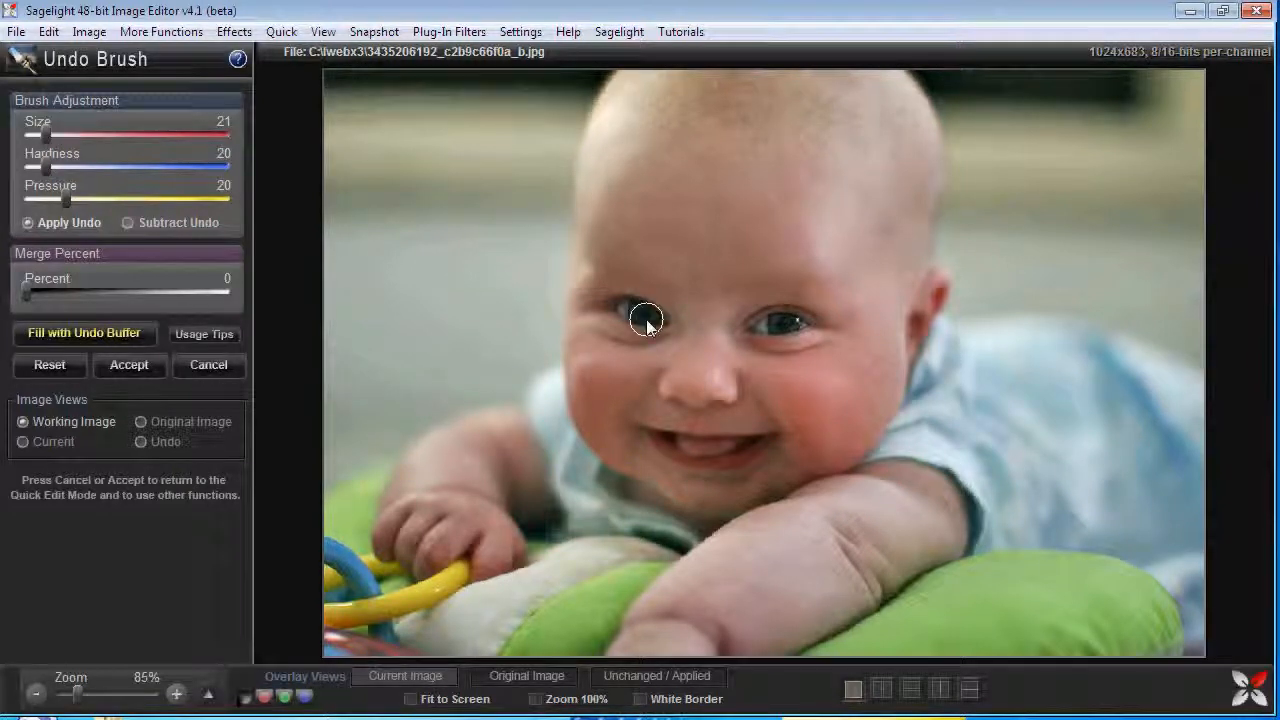
left_click_drag(612, 318, 603, 324)
mouse_move(778, 338)
left_mouse_down()
mouse_move(797, 346)
mouse_move(788, 323)
mouse_move(832, 326)
left_mouse_up()
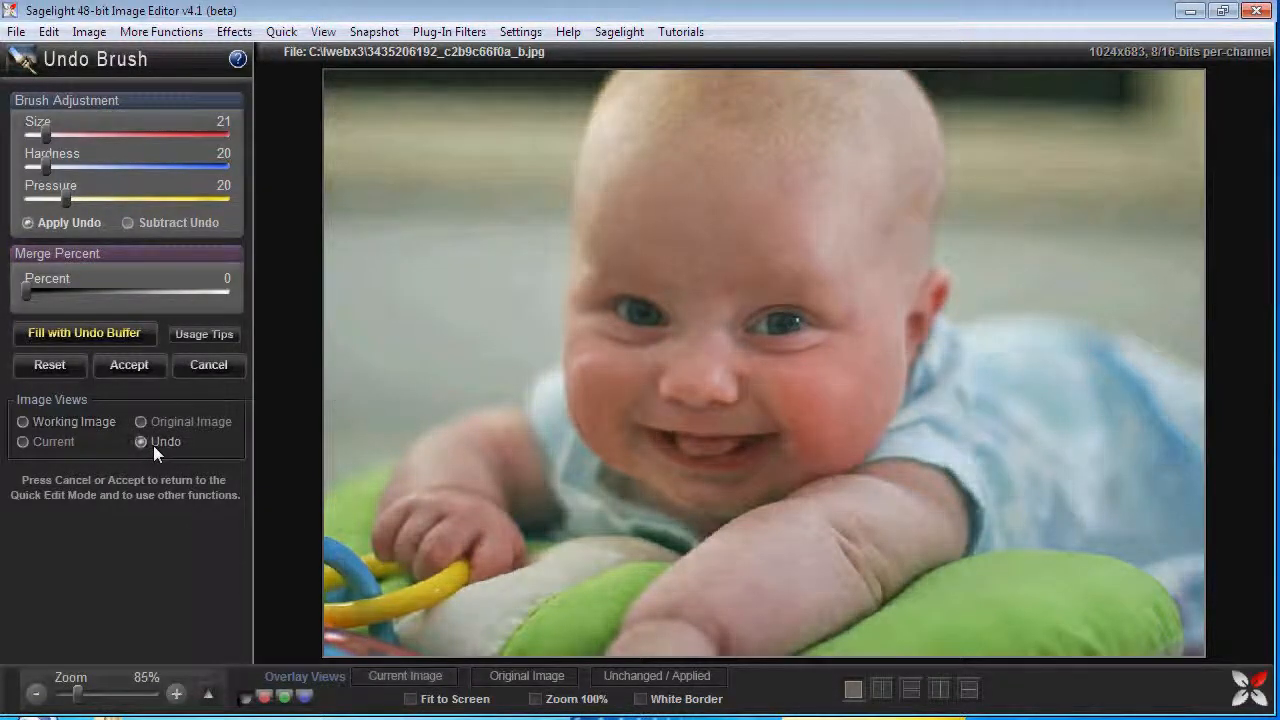
left_click(58, 443)
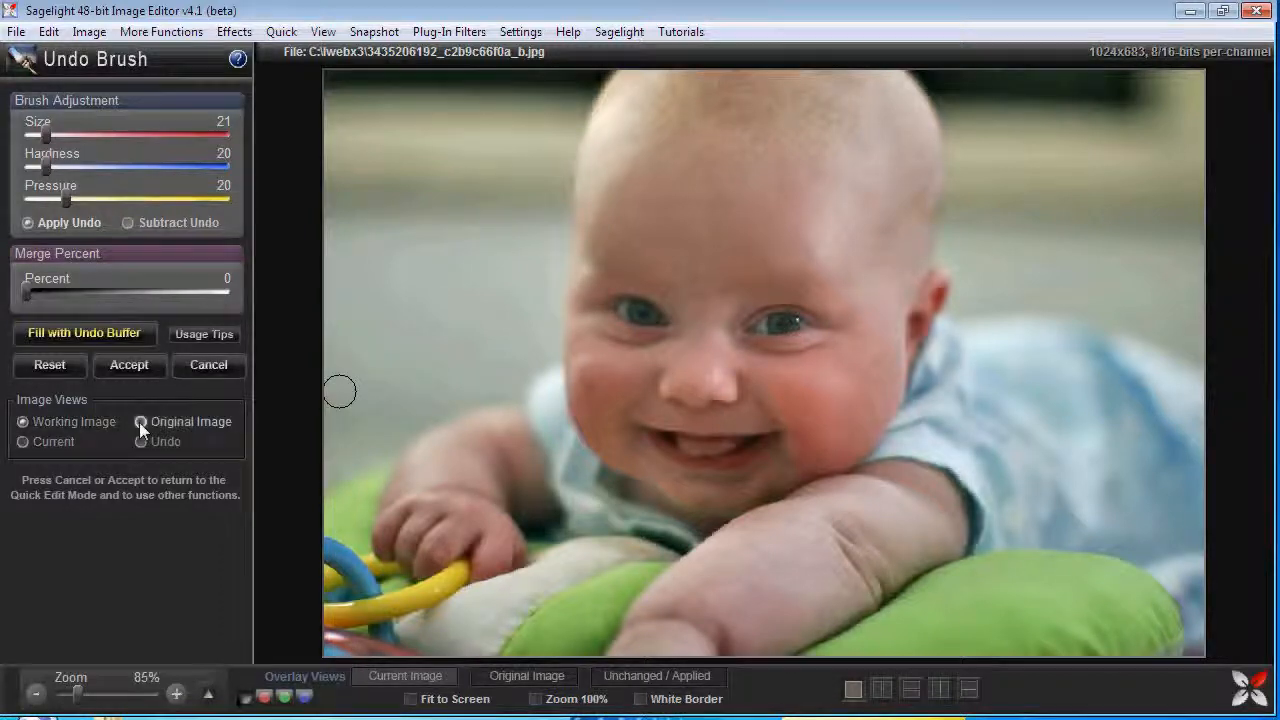
left_click(129, 365)
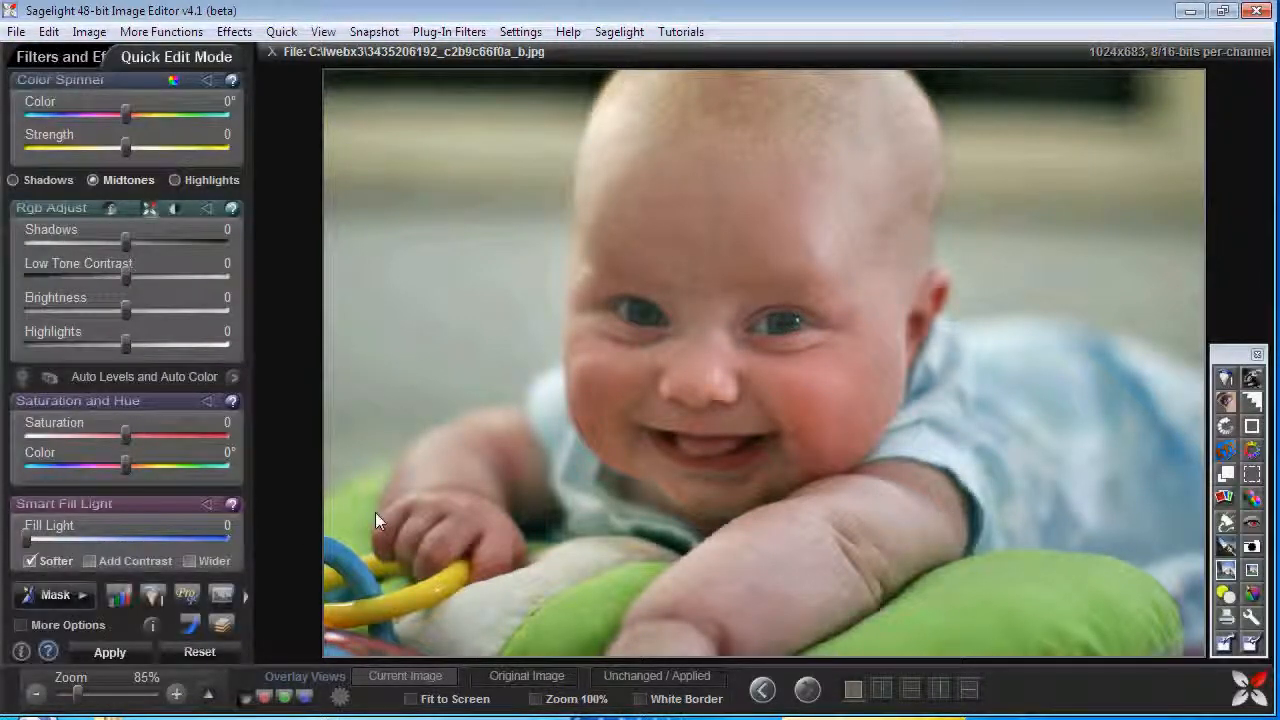
Add a vignette to the baby photo with radius 35, softness 50 and transparency 30
left_click(89, 31)
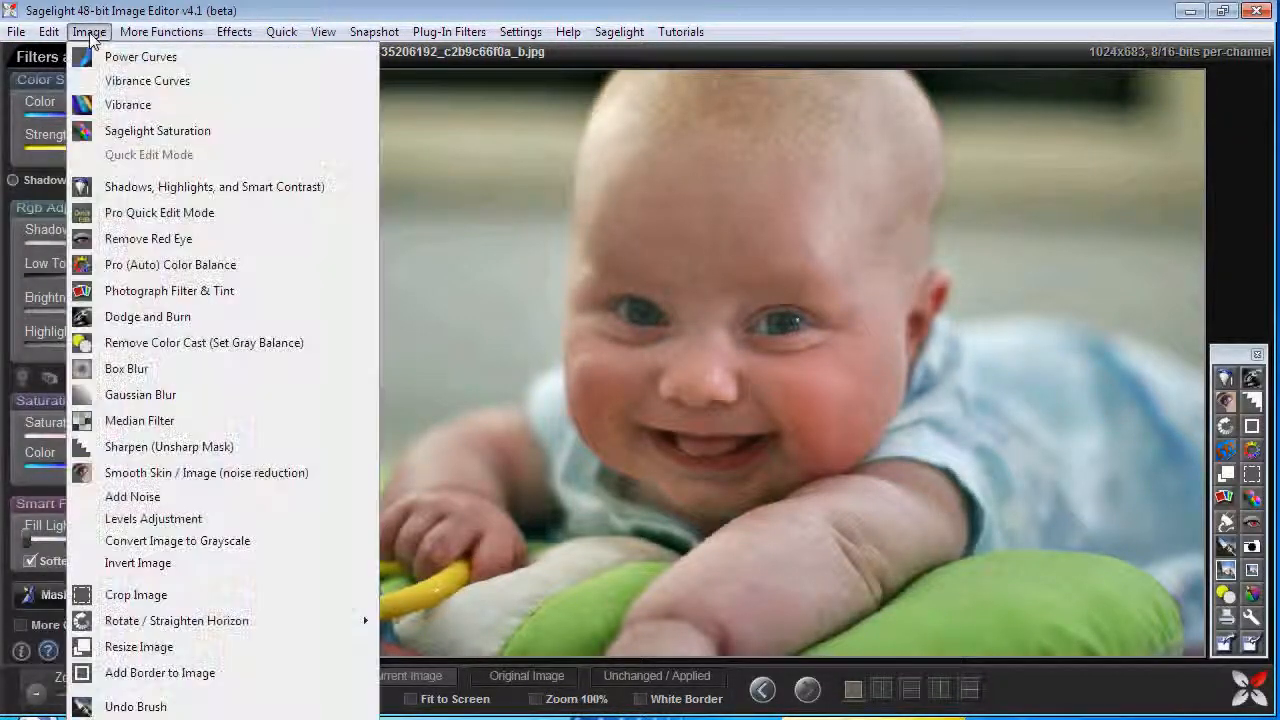
left_click(188, 174)
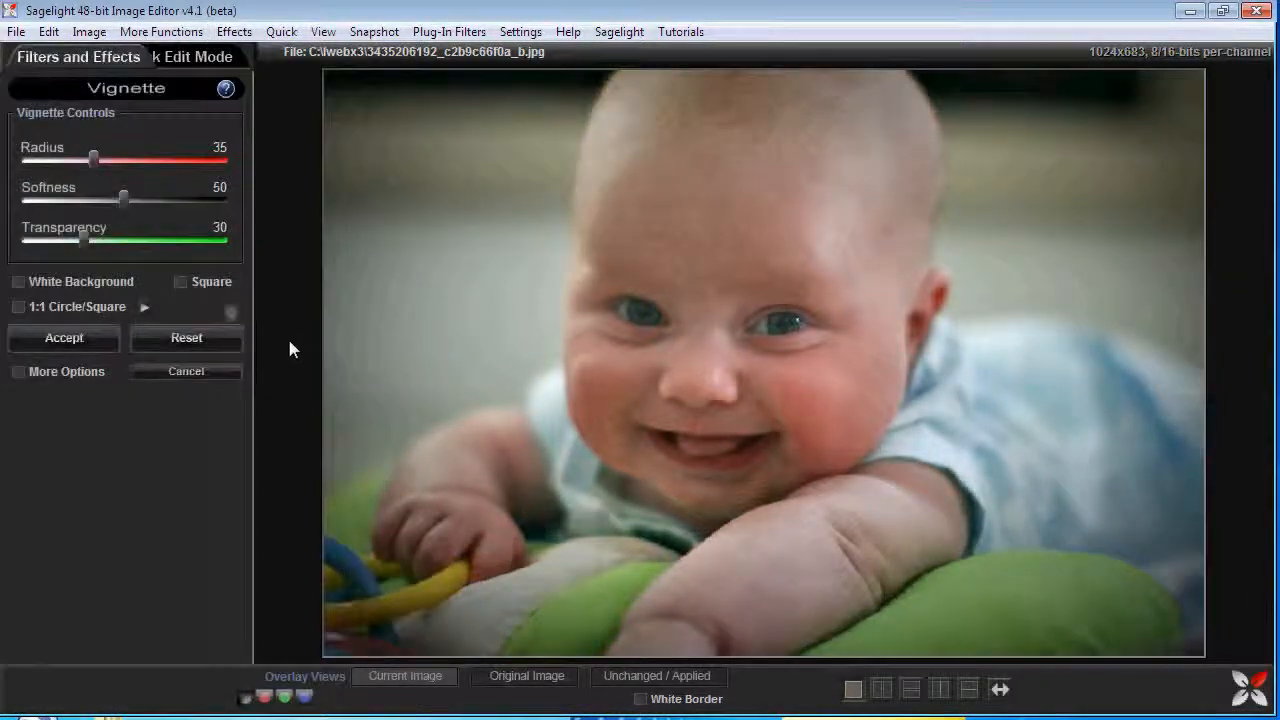
left_click(90, 340)
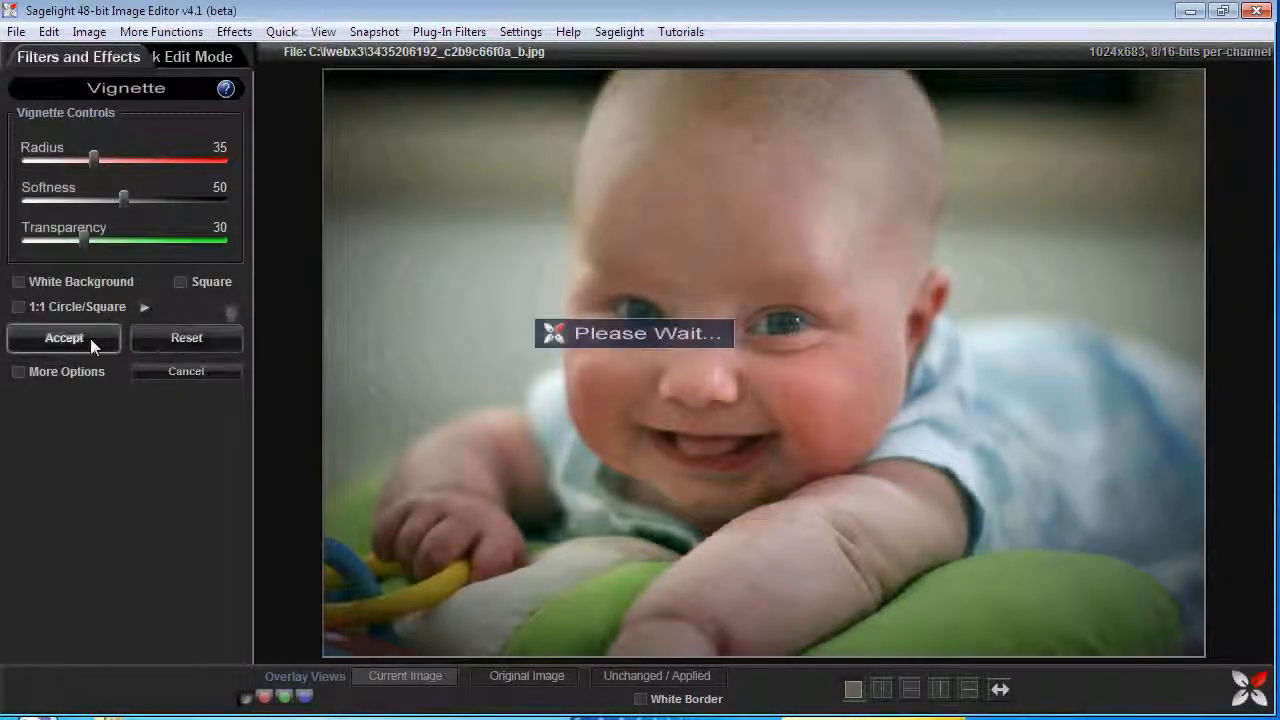
Set the saturation to 6 and raise the Definition radius and strength in the Power Box
left_click_drag(126, 428, 131, 428)
left_click(149, 644)
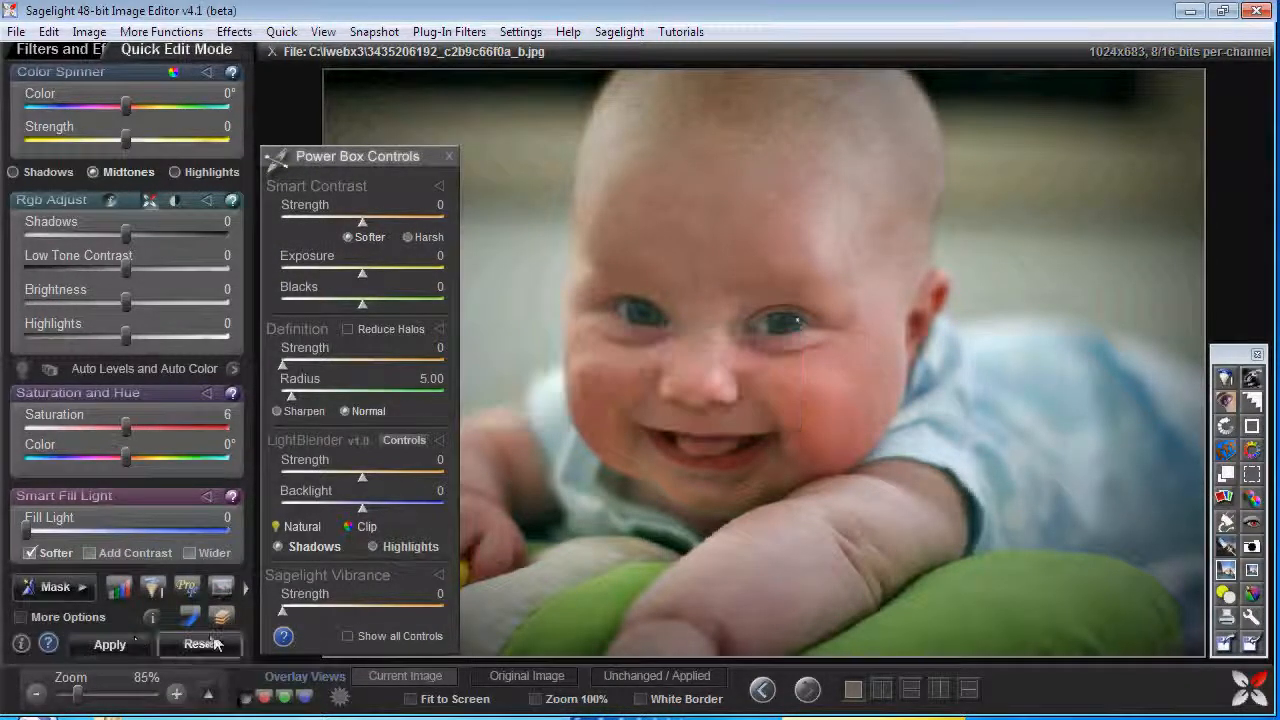
left_click_drag(413, 159, 392, 150)
left_click_drag(268, 386, 315, 386)
left_click_drag(262, 352, 298, 358)
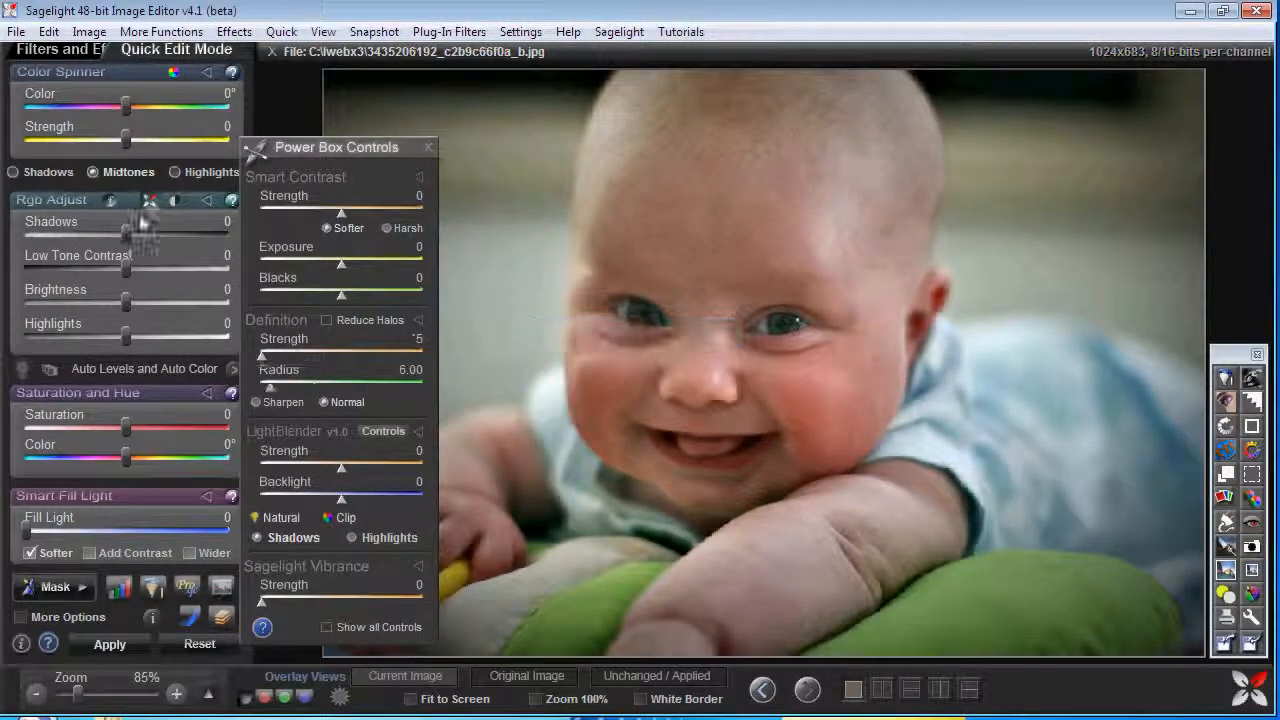
Retouch the latest adjustment on the baby photo using the Undo Brush in Subtract Undo mode at size 49, and accept the result
left_click(52, 33)
left_click(101, 116)
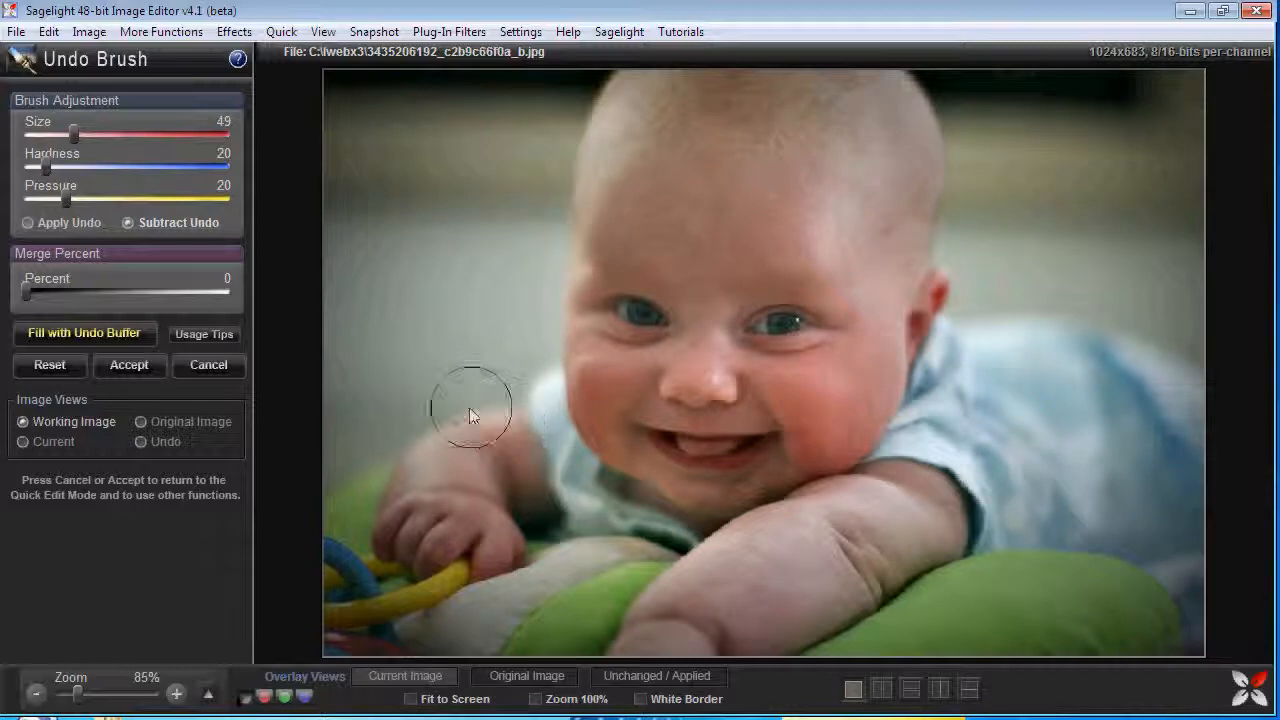
left_click(129, 364)
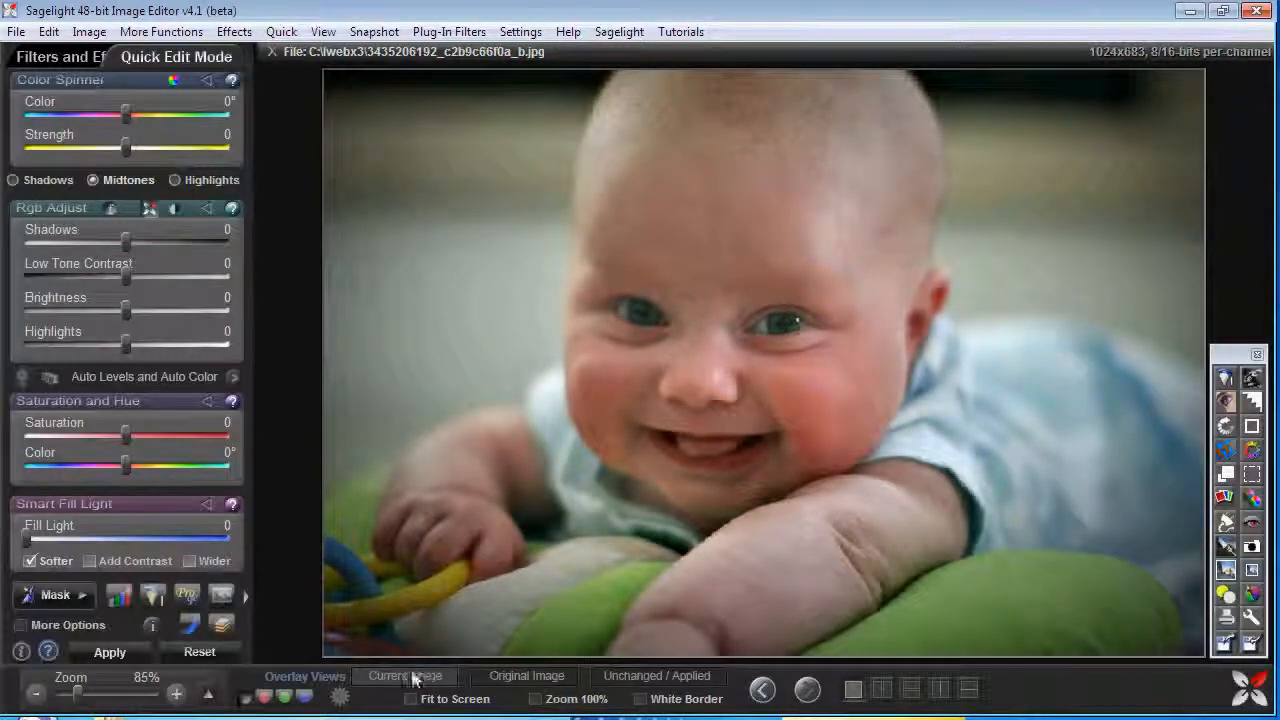
Compare the edited baby photo with the original image by switching repeatedly between the two views
left_click(540, 678)
left_click(553, 682)
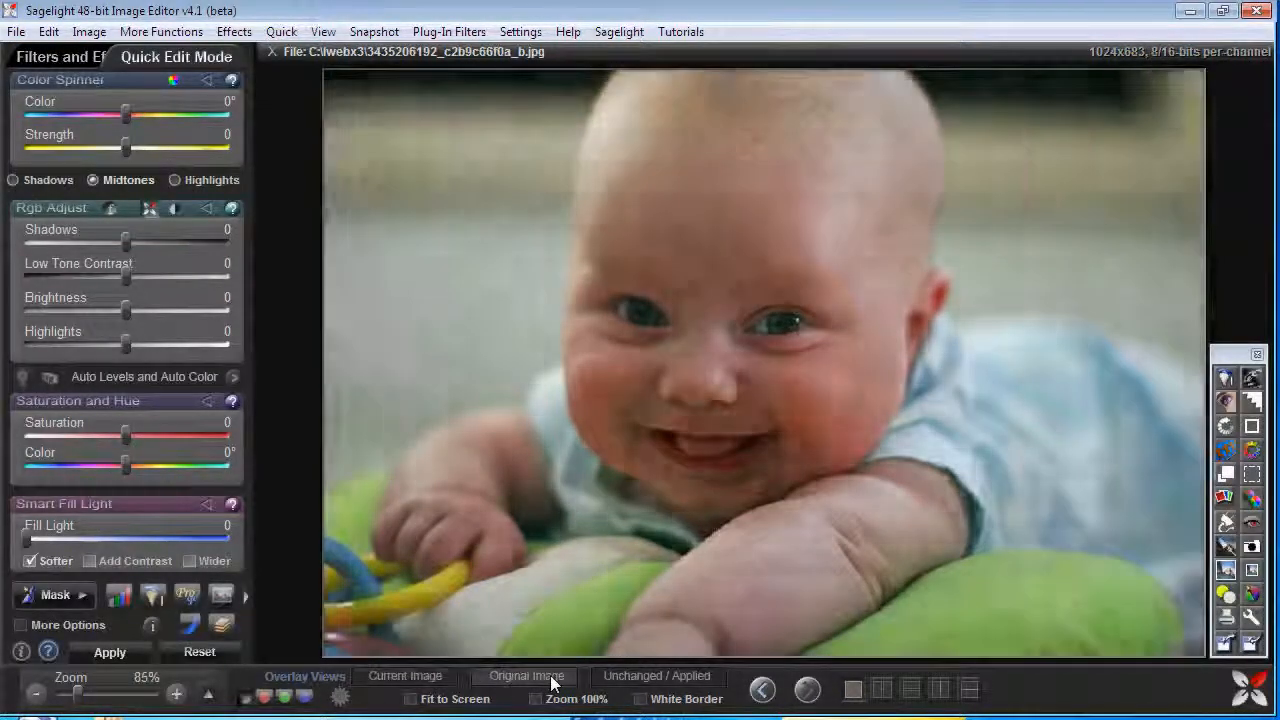
left_click(553, 682)
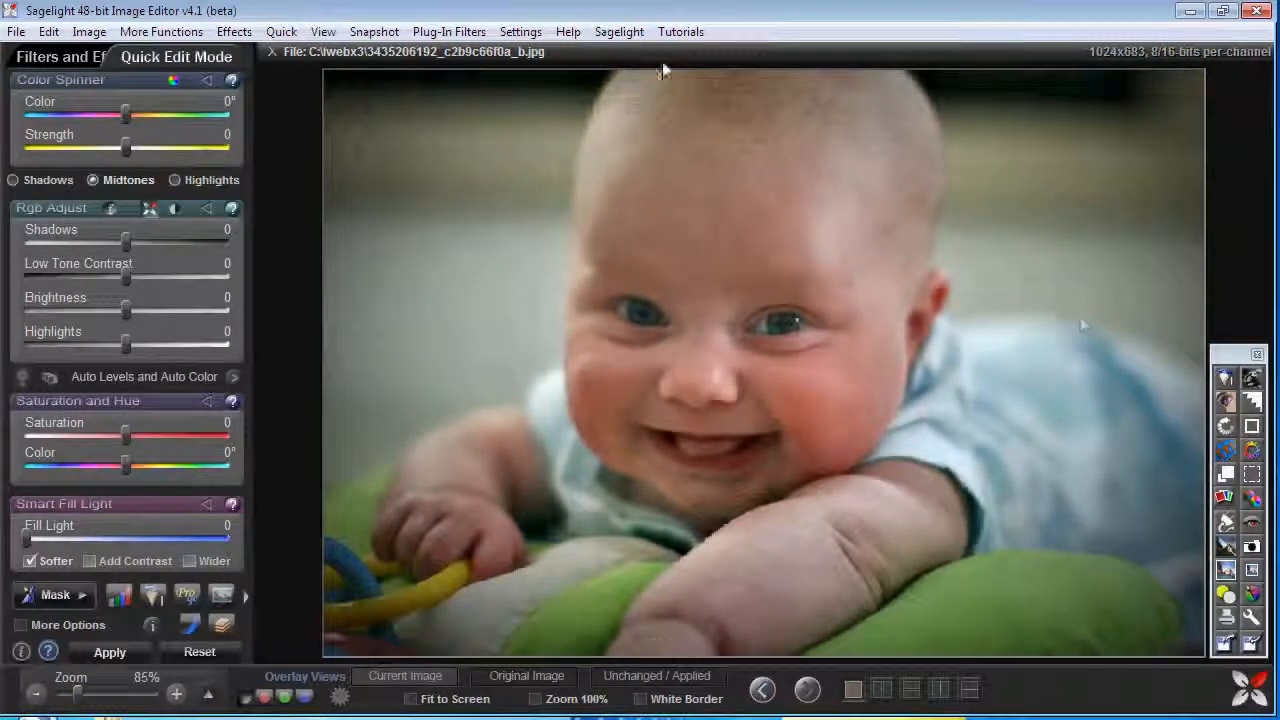
left_click(530, 679)
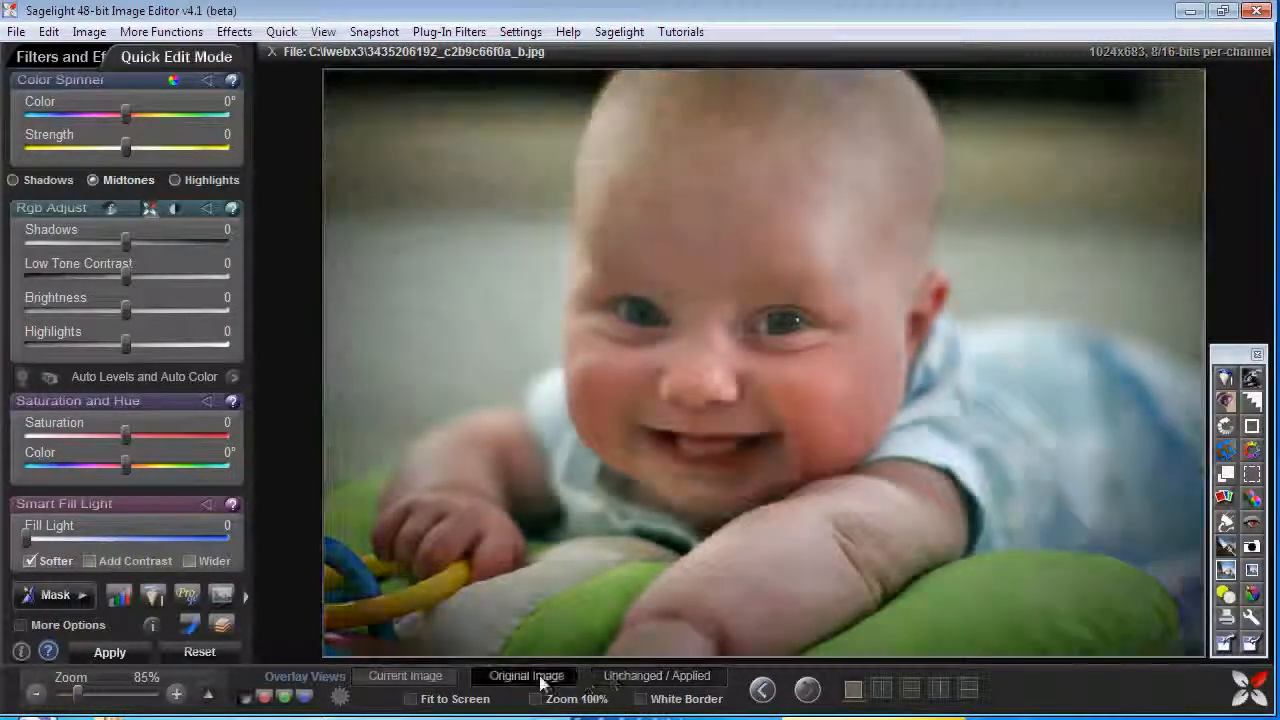
left_click(540, 688)
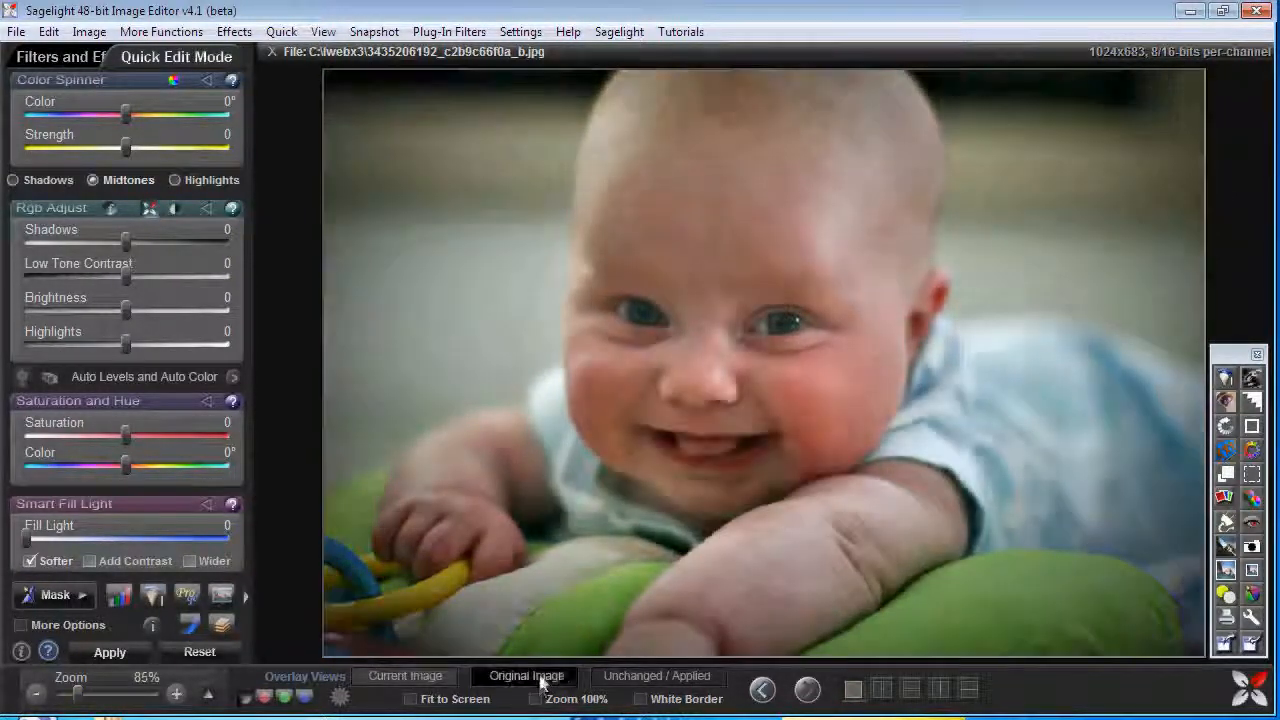
left_click(556, 674)
left_click(552, 676)
left_click(548, 678)
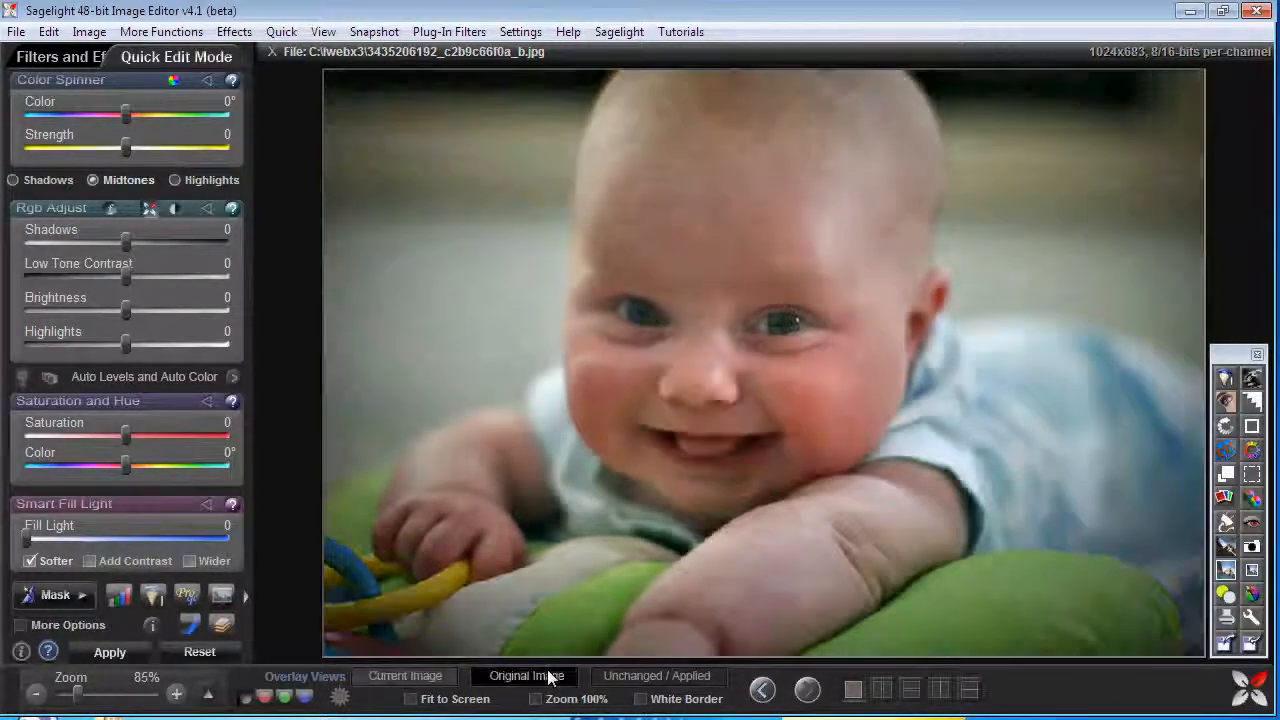
left_click(548, 678)
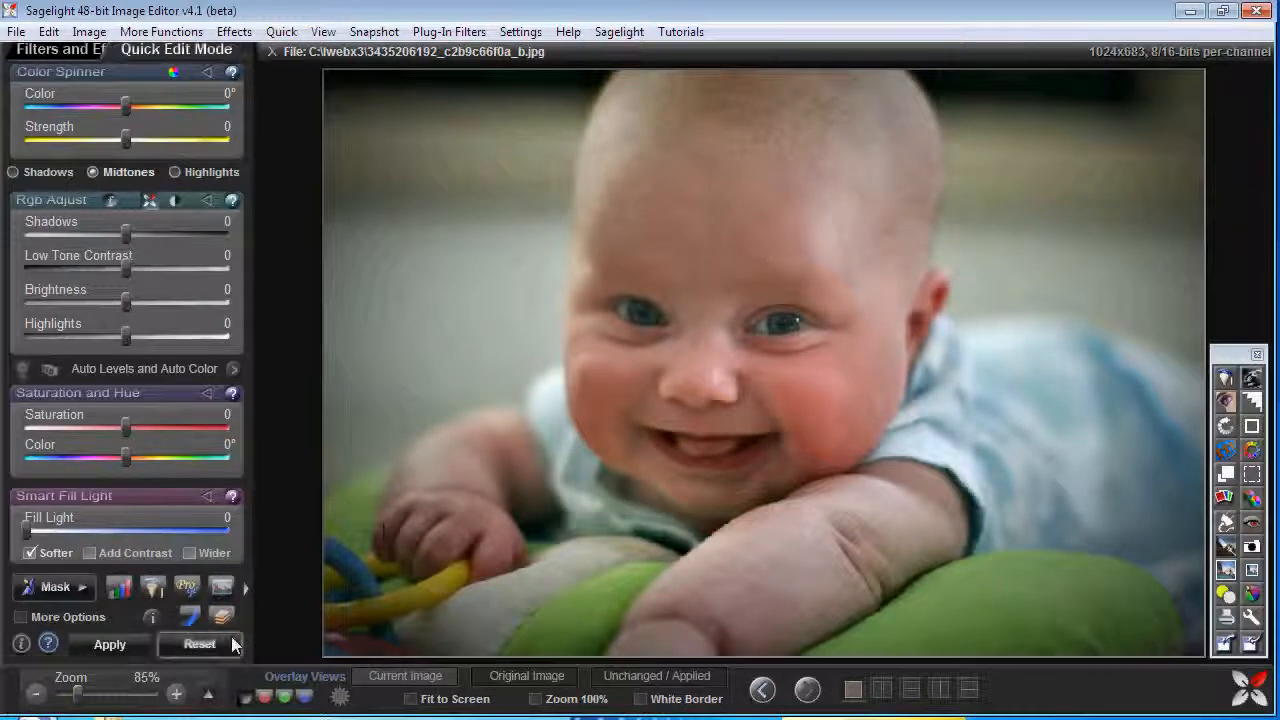
Apply Sagelight Vibrance to the baby photo with strength 20
left_click(223, 620)
left_click_drag(283, 608, 314, 605)
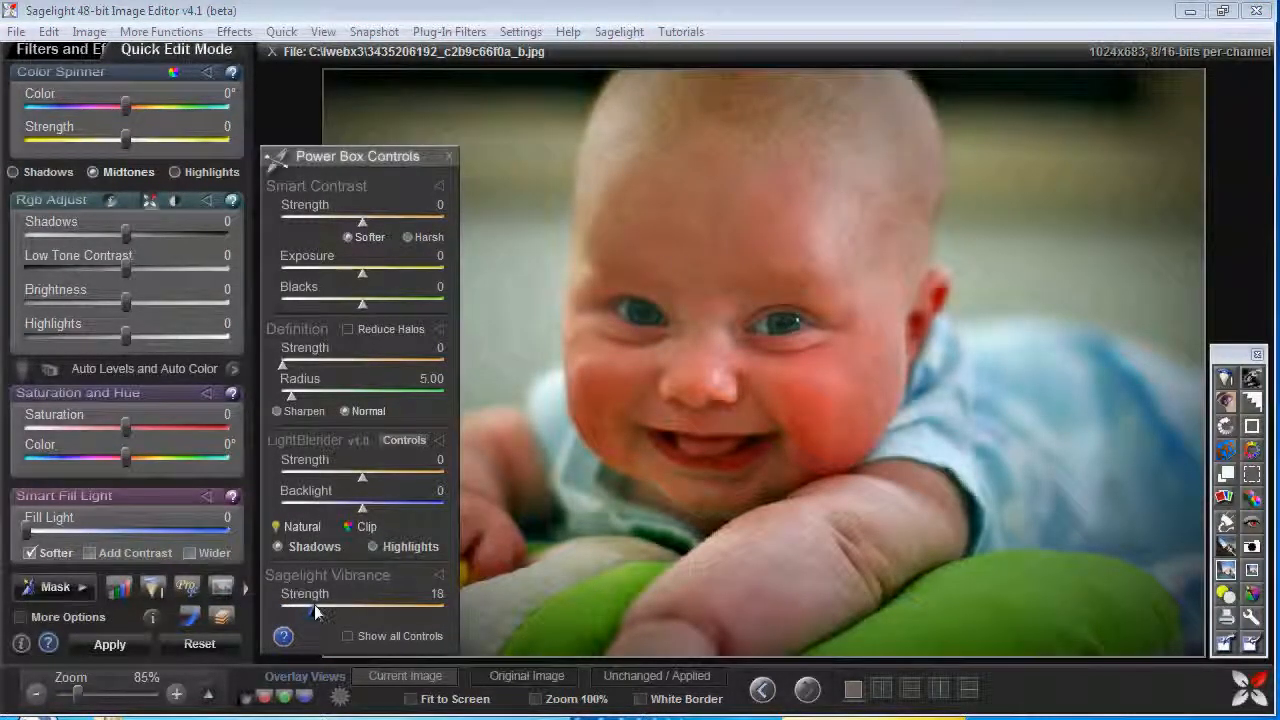
left_click(137, 642)
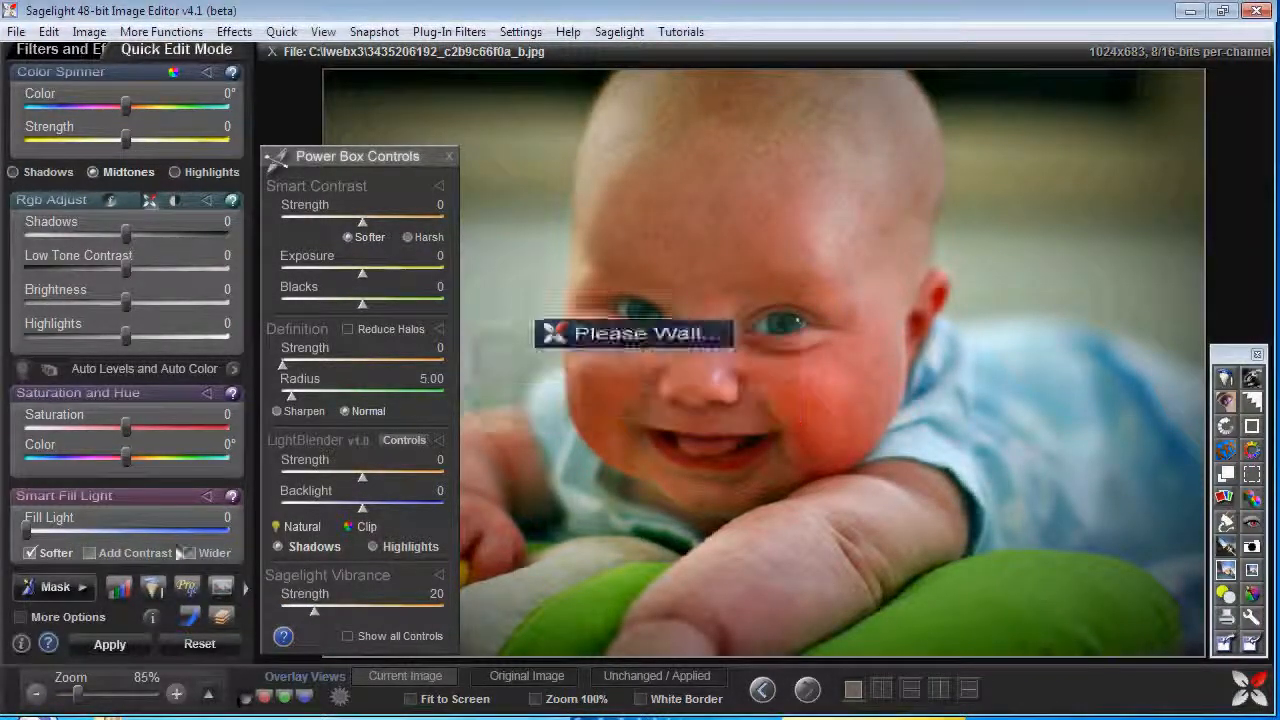
Limit the vibrance using the Undo Brush filled with the undo buffer, in Subtract Undo mode at size 49, and show current and original side by side
left_click(48, 31)
left_click(101, 117)
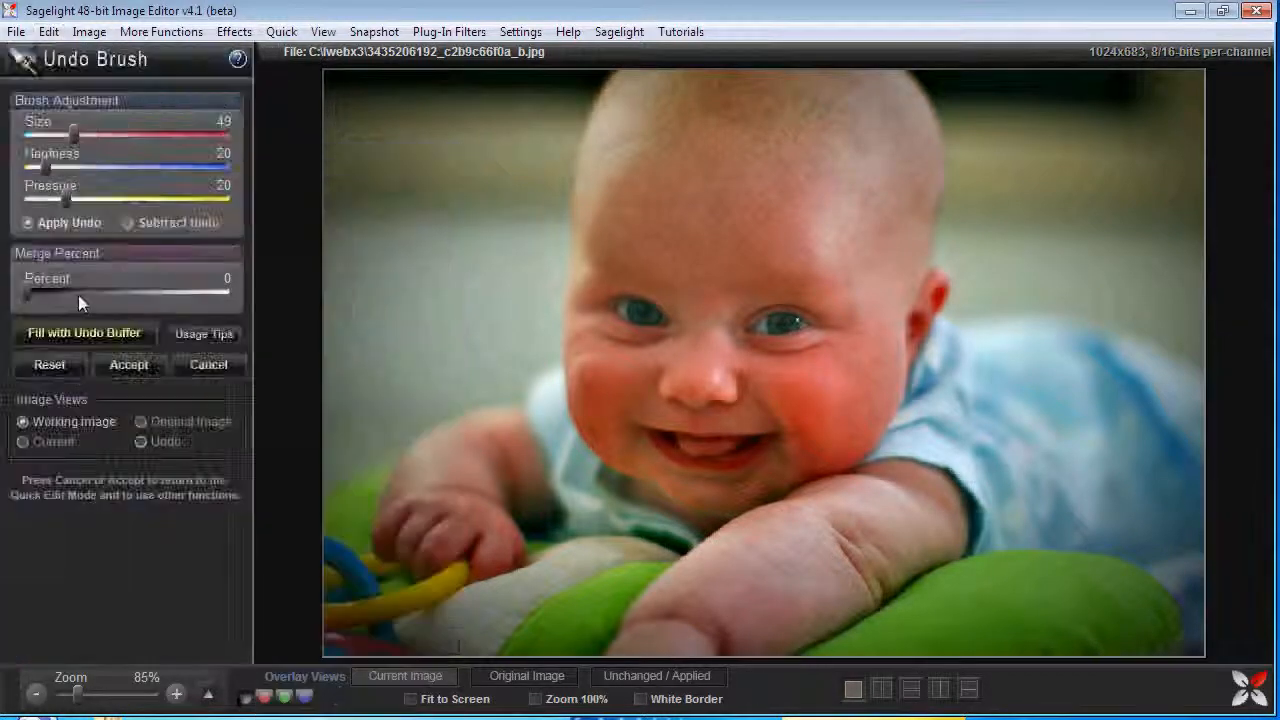
left_click(86, 333)
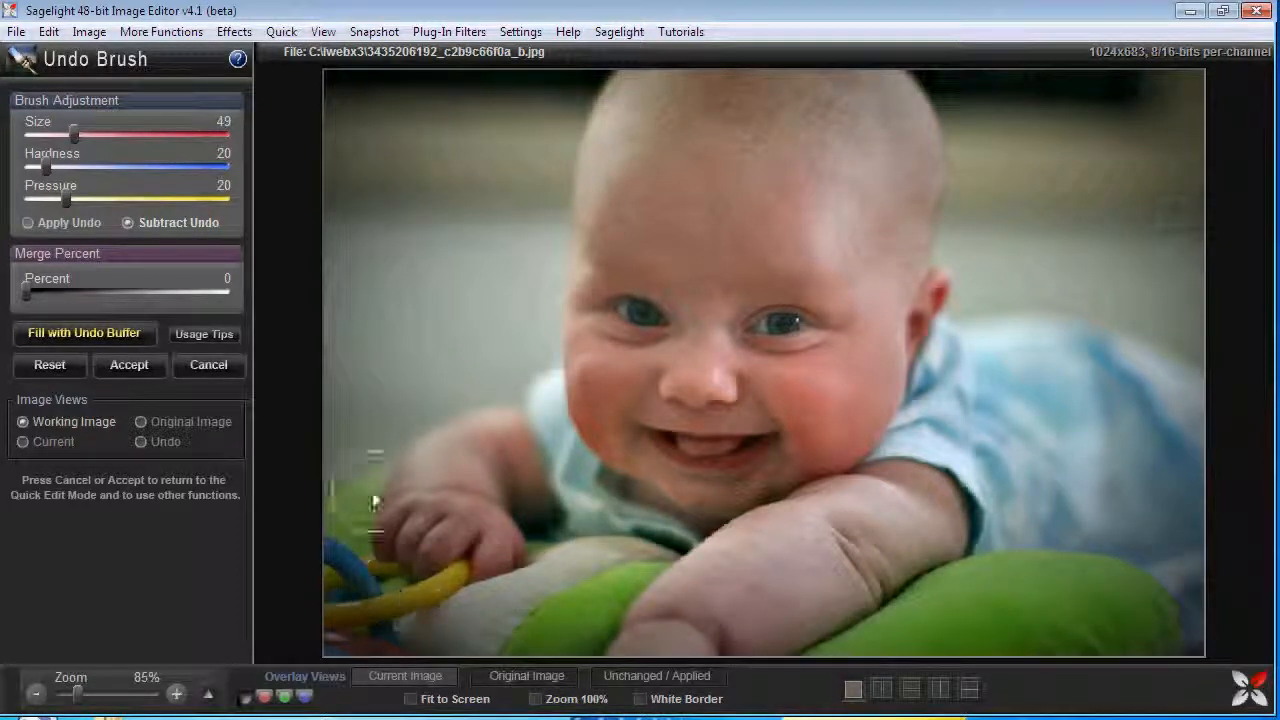
left_click(145, 366)
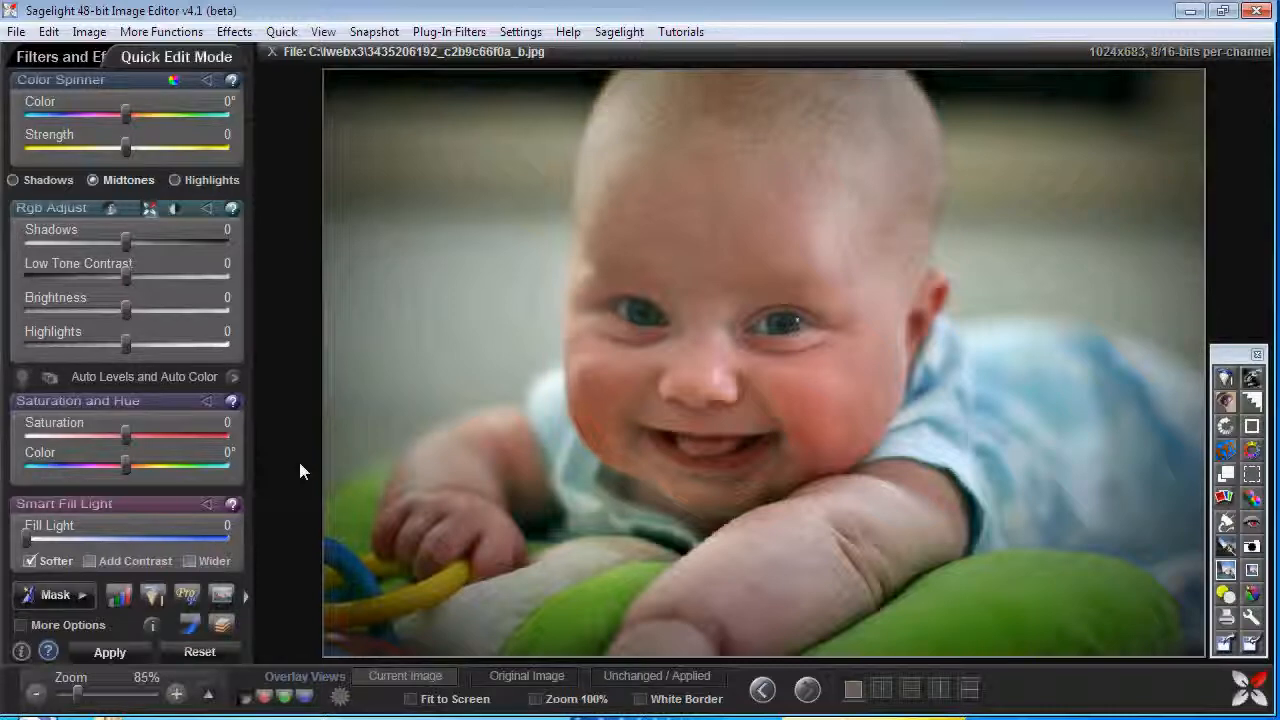
left_click(882, 687)
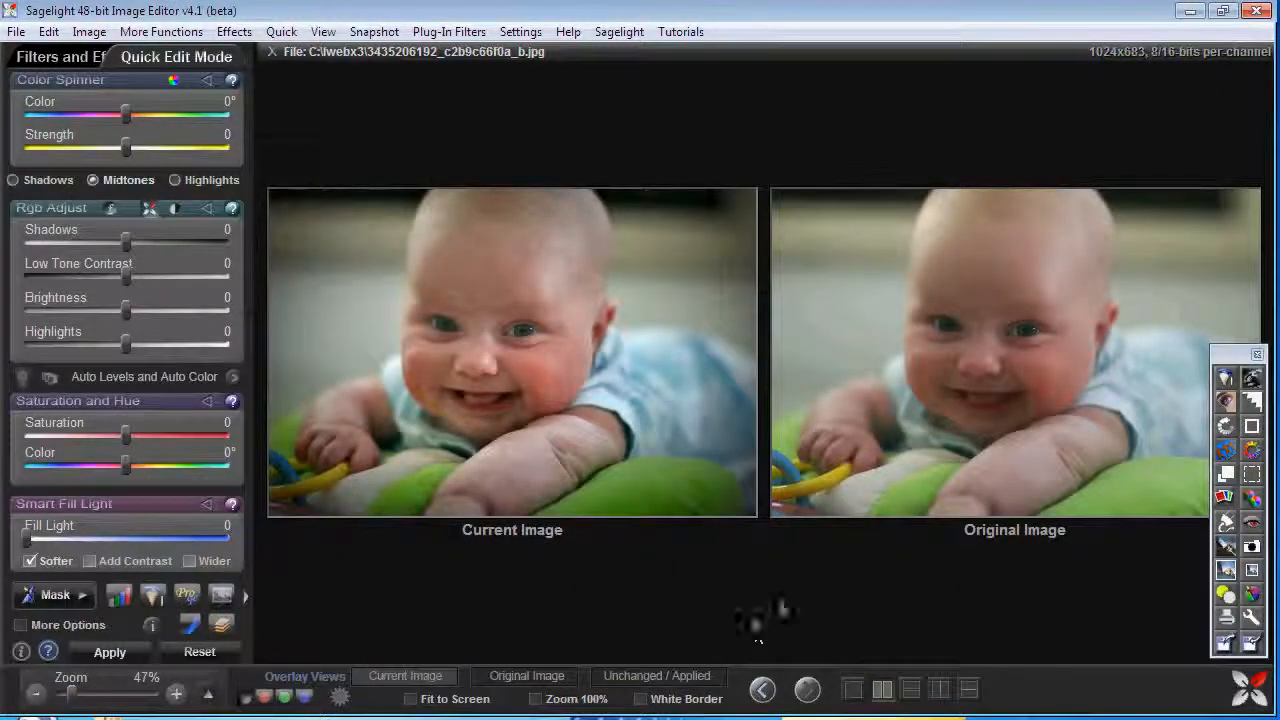